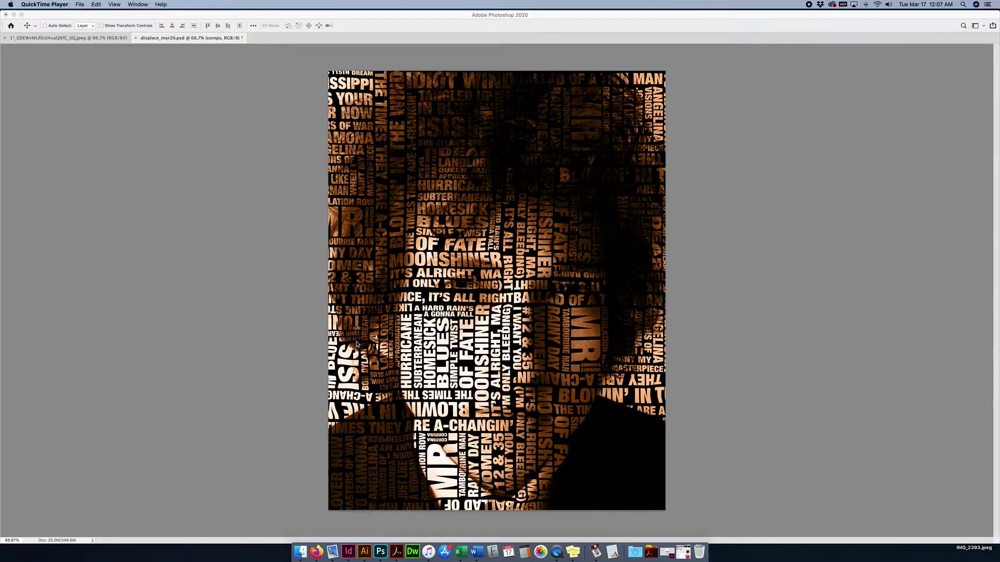
{"action": "left_click", "coordinate": [283, 230]}
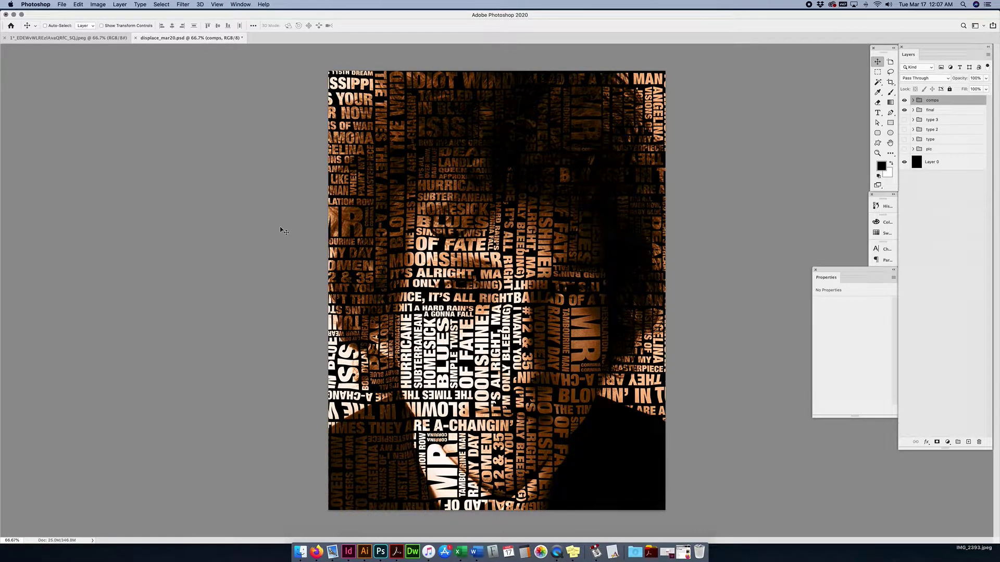
{"action": "key", "text": "super+n"}
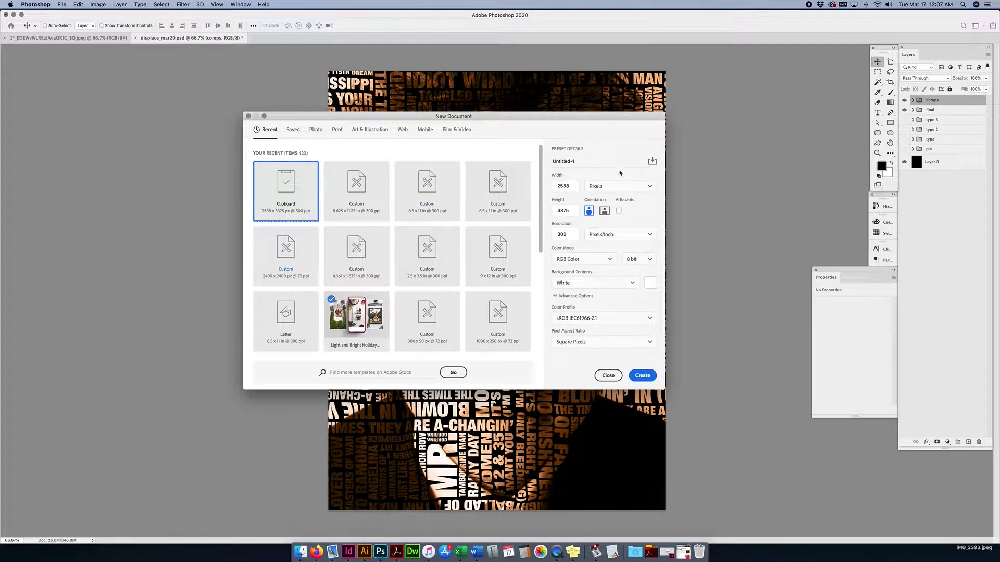
{"action": "left_click", "coordinate": [608, 375]}
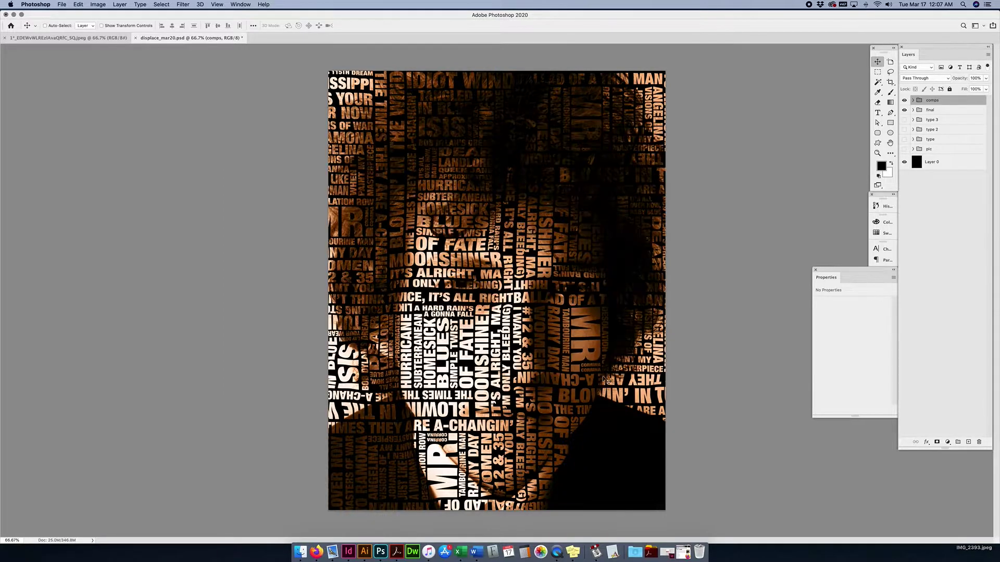
Step: Switch to InDesign and draw a black-filled, strokeless rectangle about 8.61 by 11.24 in over the left page of the first spread
{"action": "left_click", "coordinate": [348, 553]}
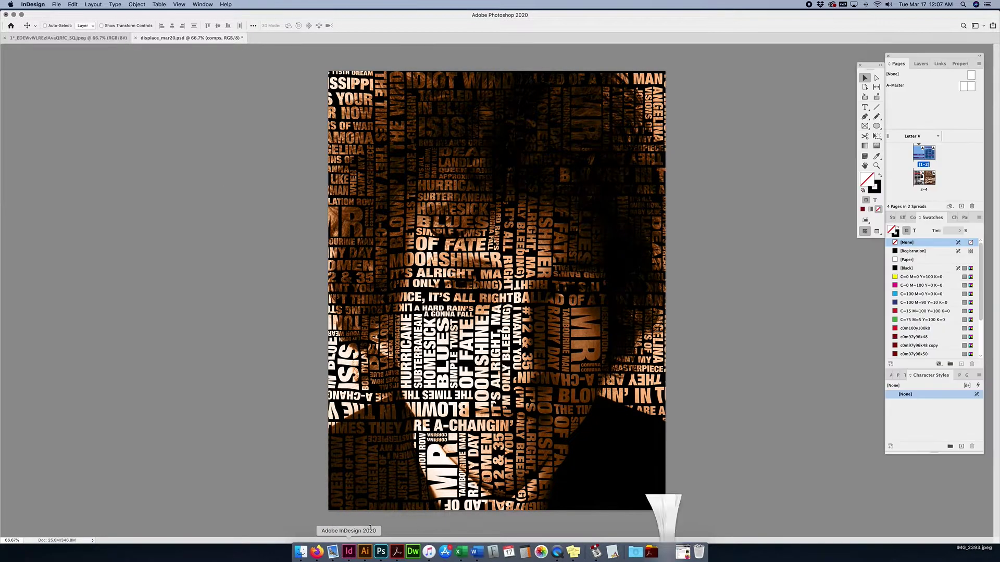
{"action": "left_click_drag", "start_coordinate": [877, 126], "coordinate": [896, 134]}
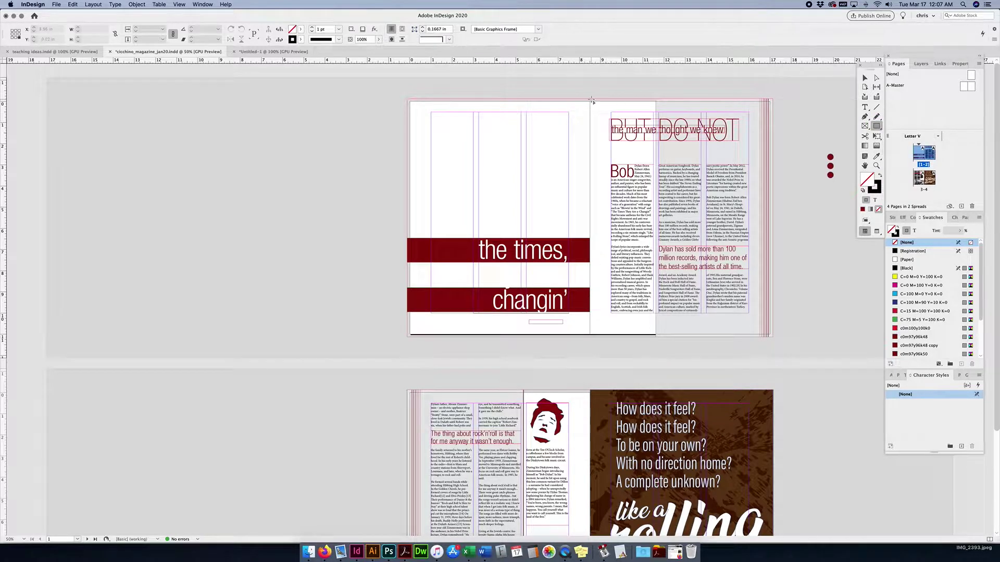
{"action": "left_click_drag", "start_coordinate": [407, 339], "coordinate": [590, 99]}
{"action": "left_click", "coordinate": [864, 77]}
{"action": "left_click", "coordinate": [881, 177]}
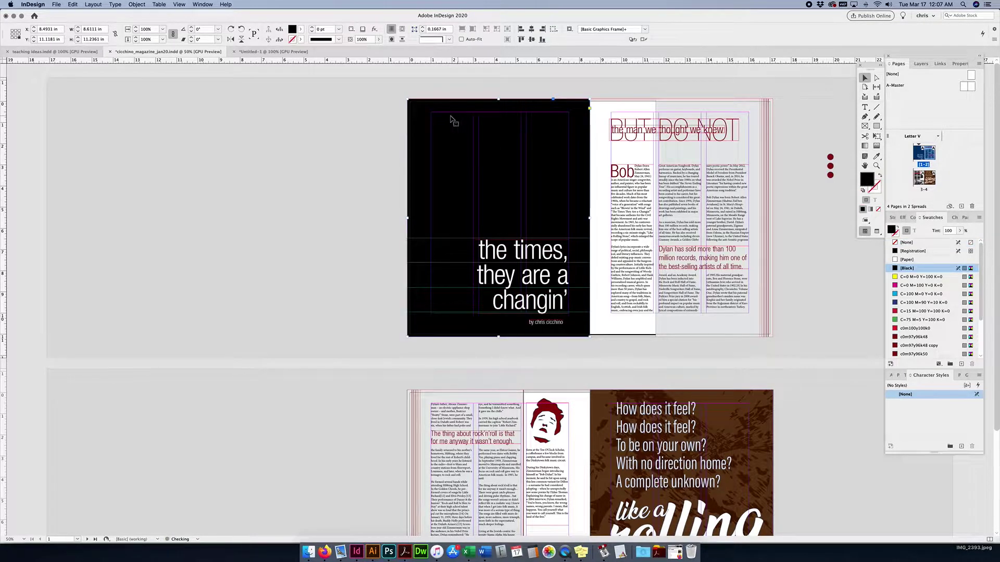
Step: Adjust the black rectangle's corners to the page's bleed edges, making it 8.625 by 11.25 in
{"action": "left_click_drag", "start_coordinate": [407, 99], "coordinate": [407, 99]}
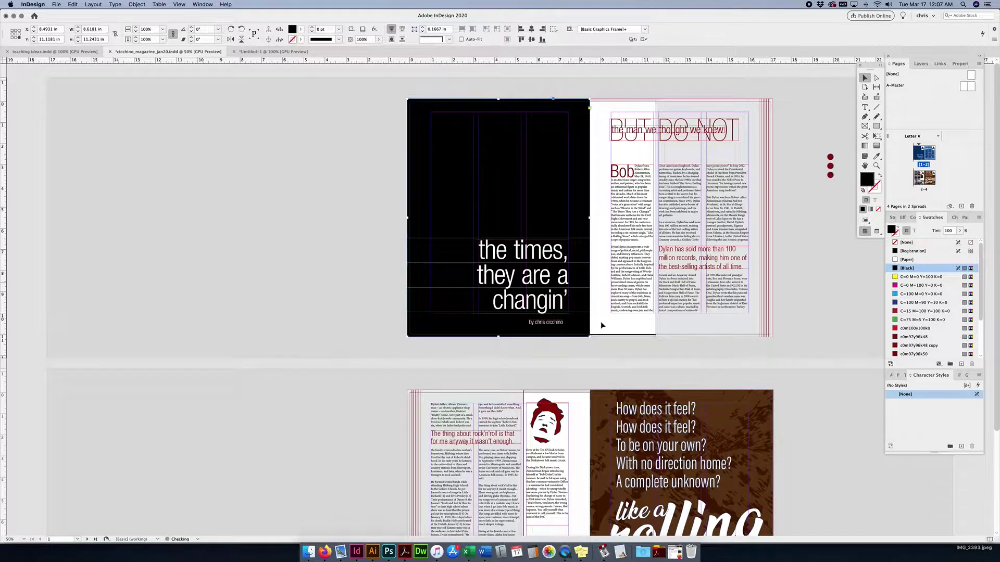
{"action": "left_click_drag", "start_coordinate": [590, 337], "coordinate": [590, 336]}
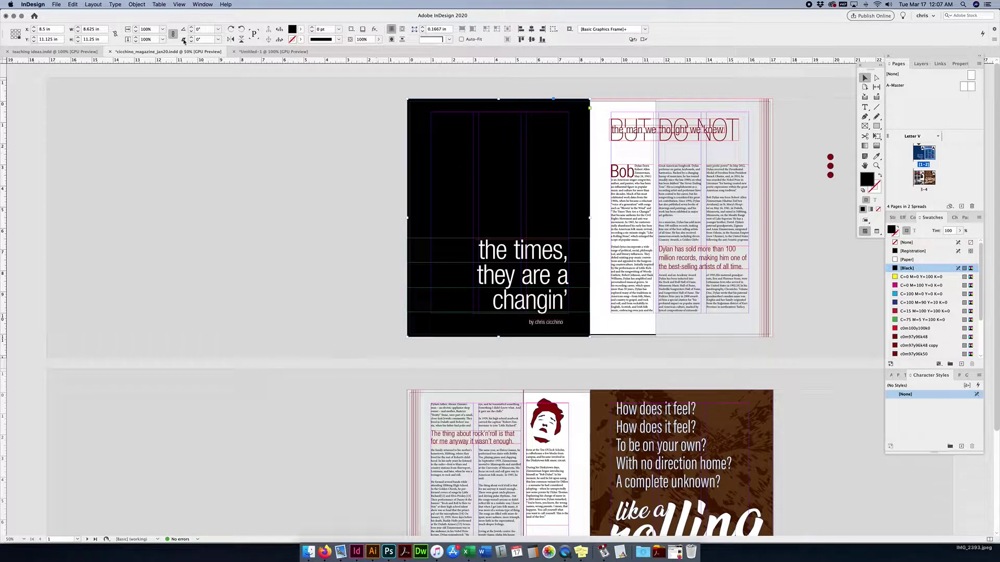
{"action": "left_click", "coordinate": [92, 39]}
{"action": "left_click", "coordinate": [489, 192]}
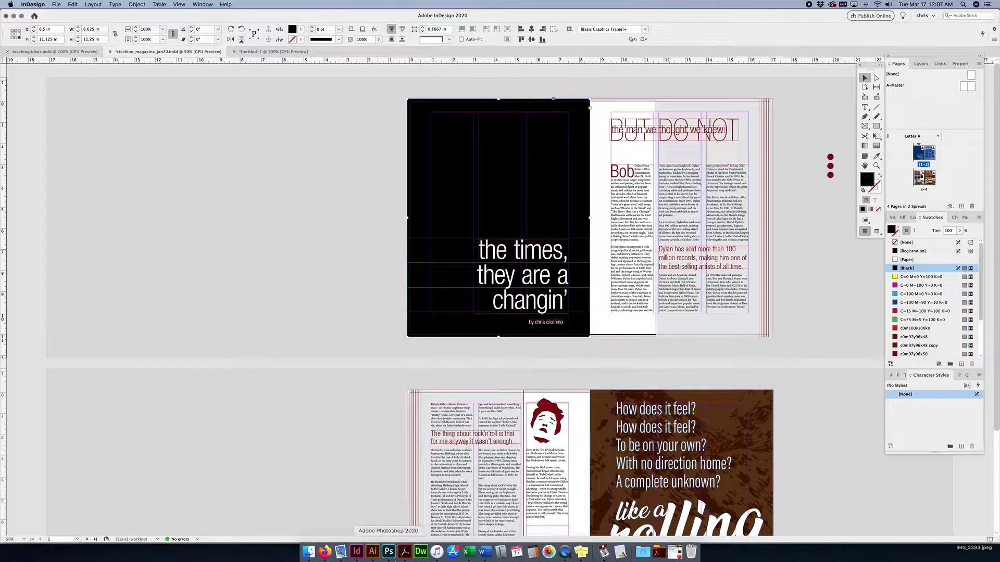
Step: Switch to Photoshop and create a new white document, 8.625 by 11.25 inches, at 300 pixels/inch in RGB Color
{"action": "left_click", "coordinate": [389, 553]}
{"action": "key", "text": "super+n"}
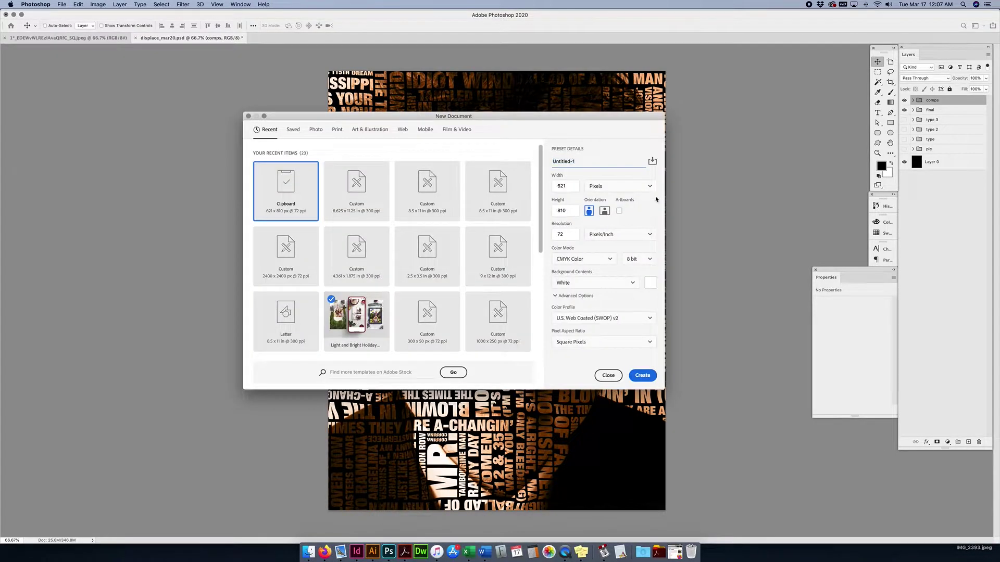
{"action": "left_click", "coordinate": [598, 186]}
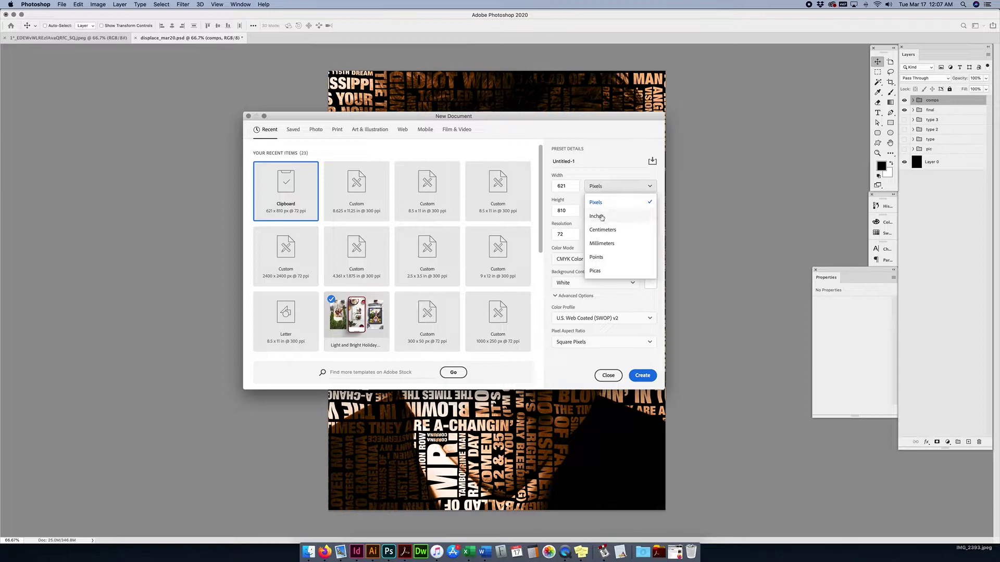
{"action": "left_click", "coordinate": [597, 216]}
{"action": "left_click", "coordinate": [565, 186]}
{"action": "left_click", "coordinate": [575, 212]}
{"action": "left_click", "coordinate": [567, 234]}
{"action": "type", "text": "300"}
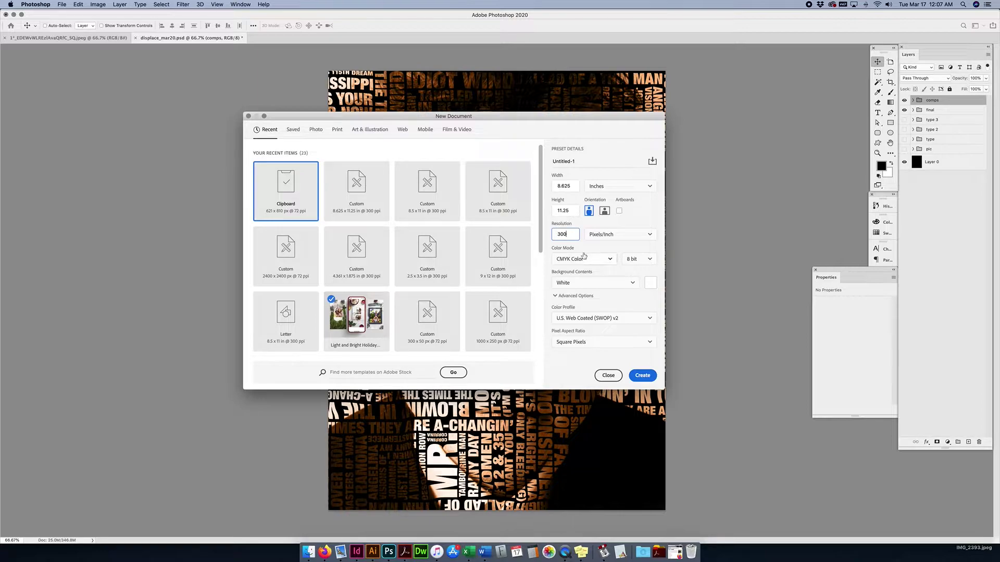
{"action": "left_click", "coordinate": [583, 258]}
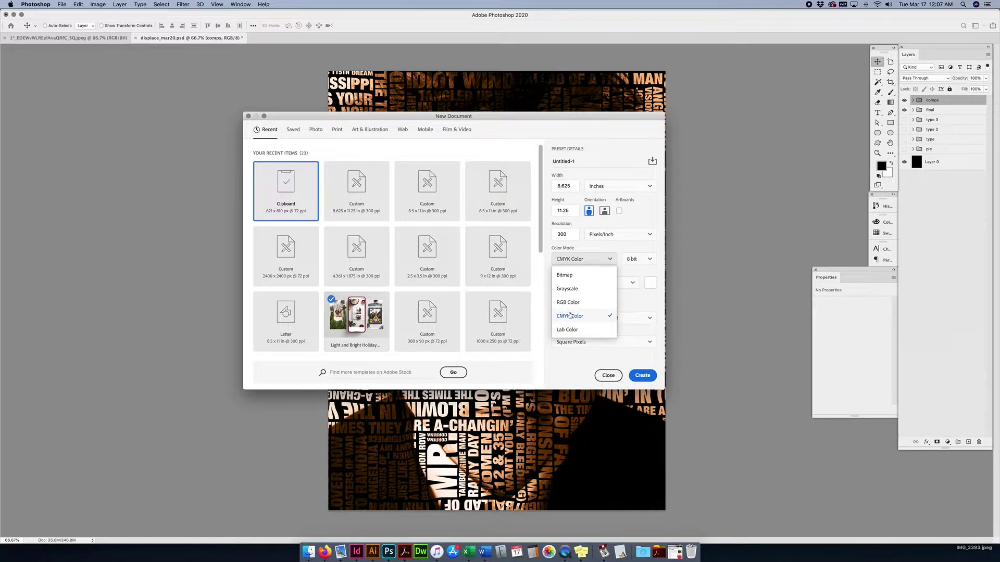
{"action": "left_click", "coordinate": [573, 302]}
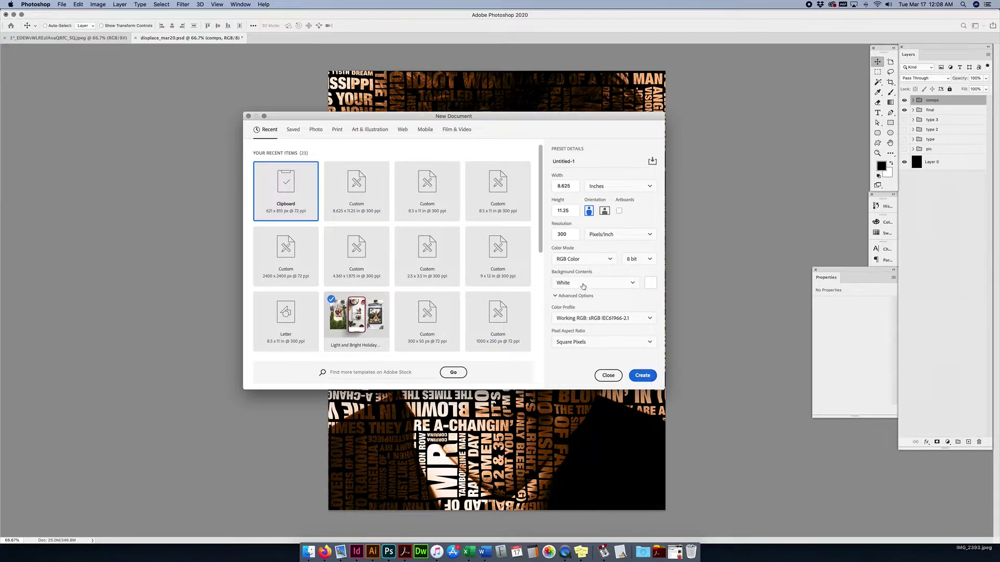
{"action": "left_click", "coordinate": [644, 380]}
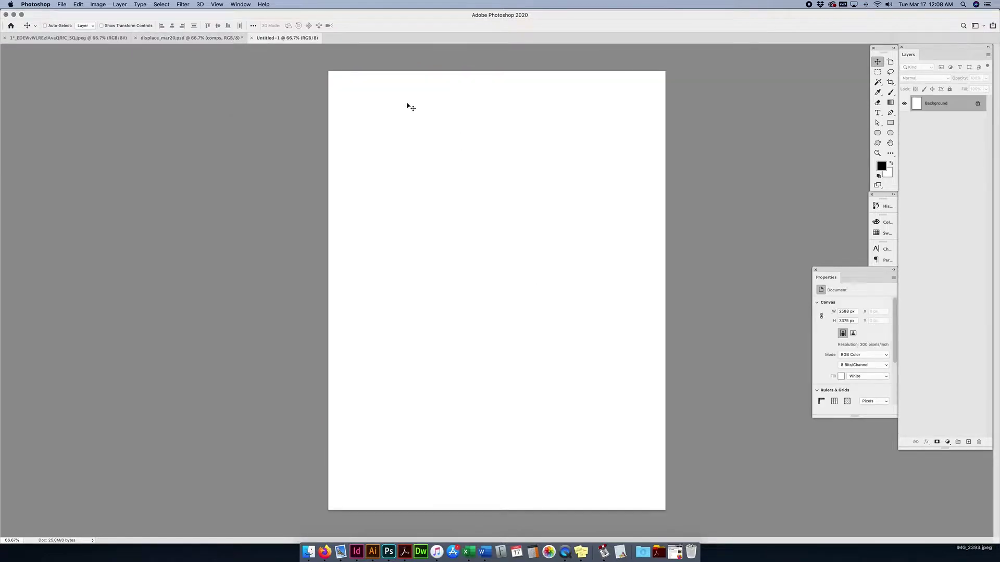
Step: Copy the portrait photo from its open file into the new document and scale it to about 5870 by 3519 px, filling the canvas
{"action": "left_click", "coordinate": [82, 38]}
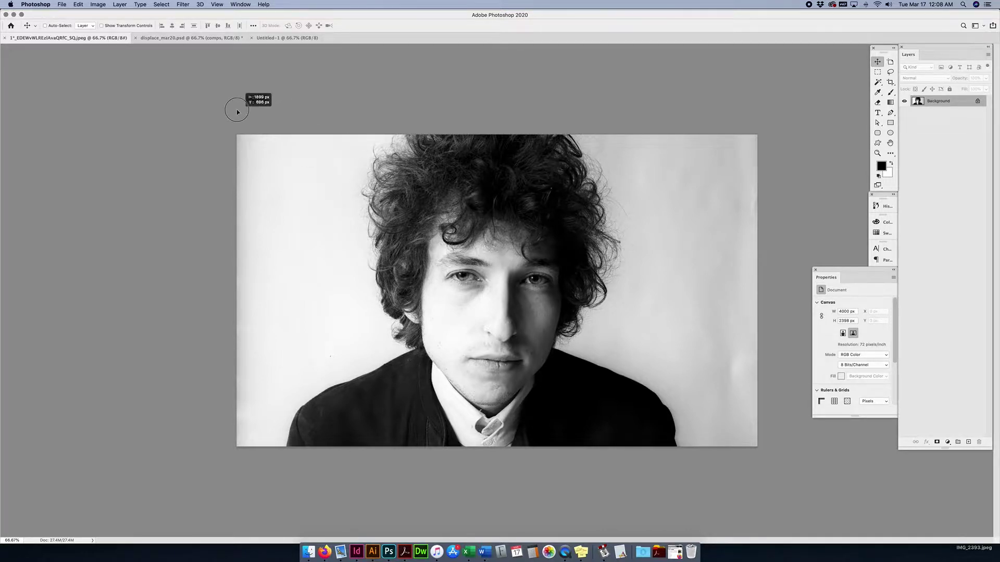
{"action": "left_click_drag", "start_coordinate": [269, 40], "coordinate": [502, 280]}
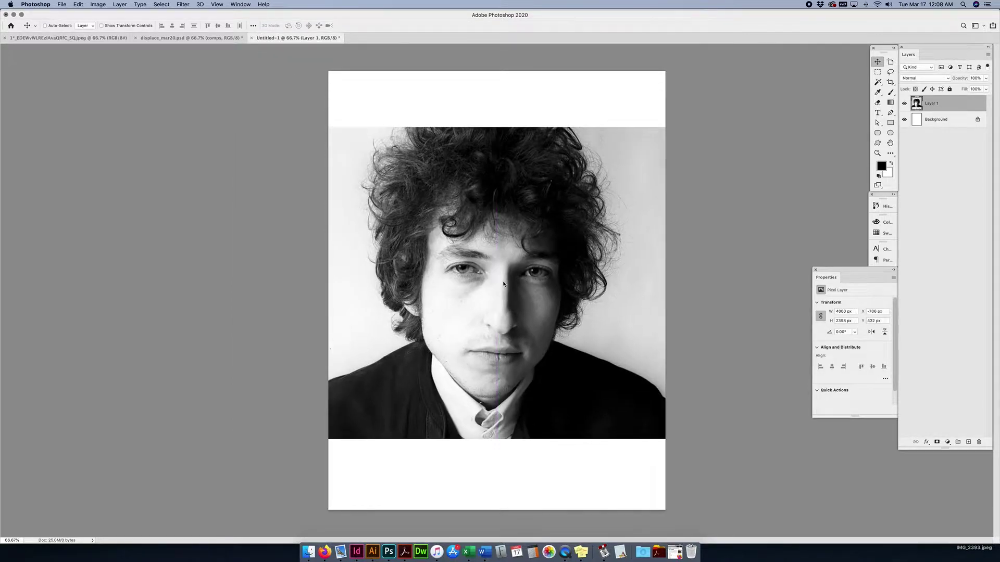
{"action": "key", "text": "super+minus"}
{"action": "key", "text": "super+minus"}
{"action": "key", "text": "super+t"}
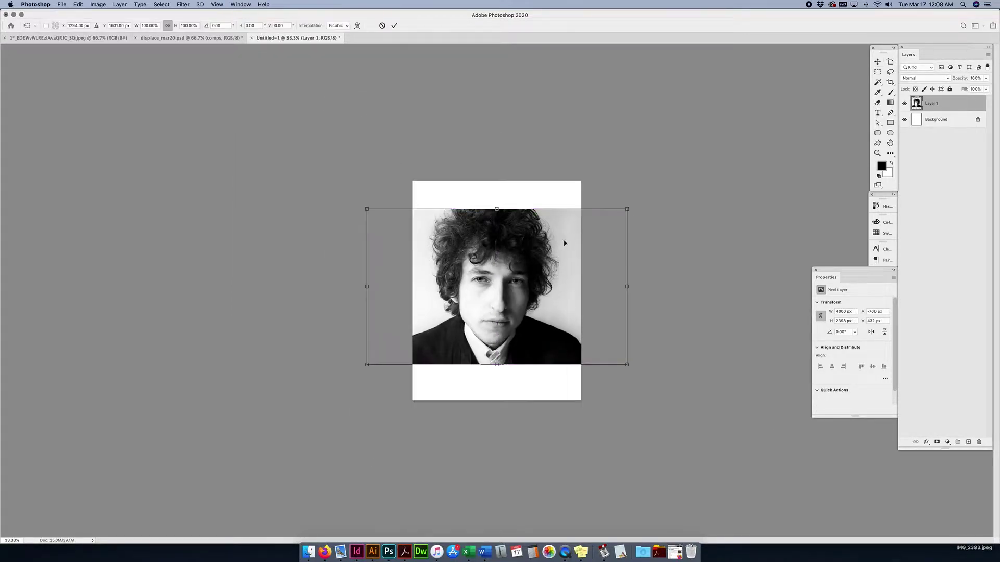
{"action": "left_click_drag", "start_coordinate": [626, 206], "coordinate": [684, 171]}
{"action": "mouse_move", "coordinate": [553, 252]}
{"action": "left_mouse_down"}
{"action": "mouse_move", "coordinate": [567, 235]}
{"action": "mouse_move", "coordinate": [551, 259]}
{"action": "left_mouse_up"}
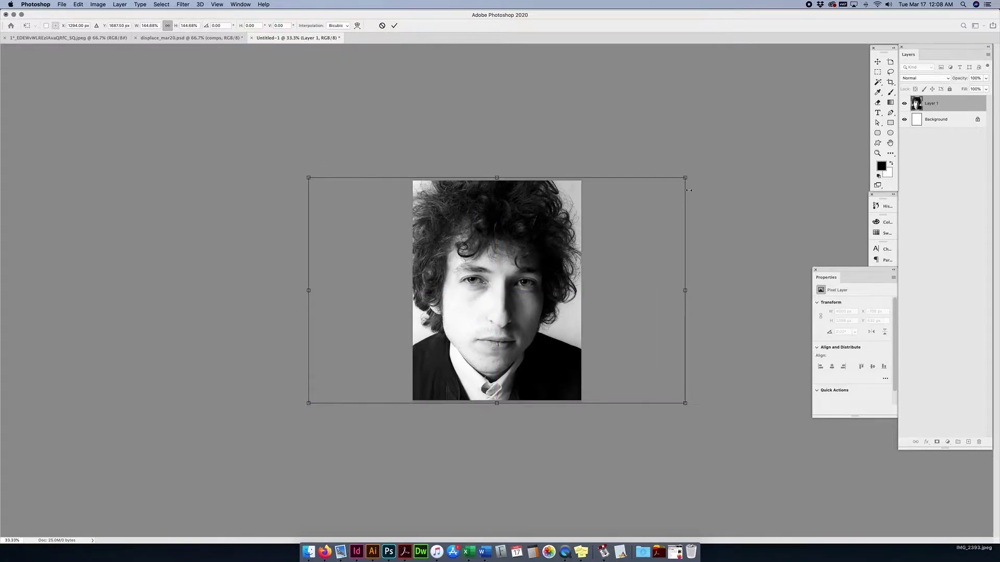
{"action": "left_click_drag", "start_coordinate": [686, 178], "coordinate": [693, 175]}
{"action": "left_click_drag", "start_coordinate": [607, 232], "coordinate": [544, 267]}
{"action": "key", "text": "Return"}
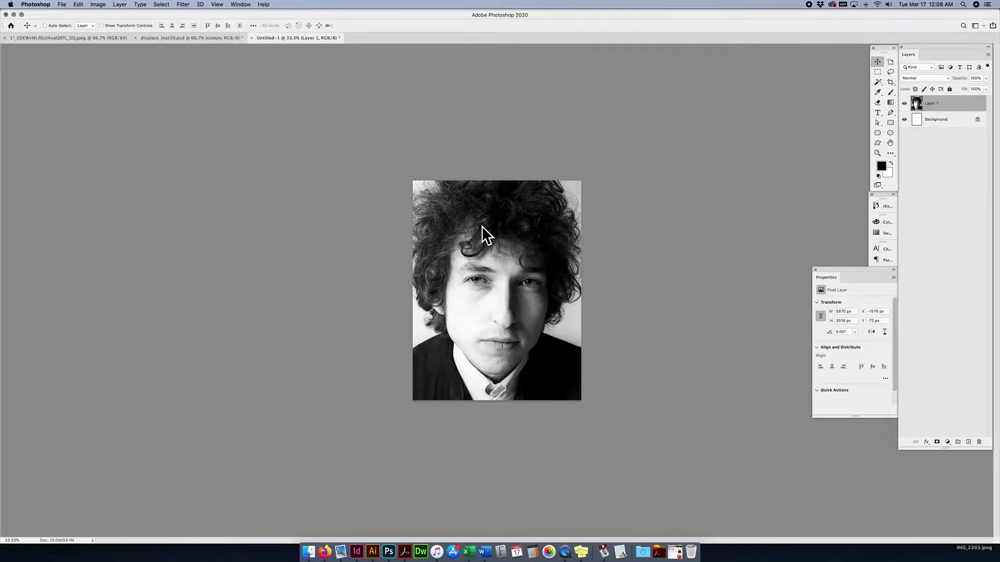
Step: Convert the photo layer to a smart object and add a Hue/Saturation adjustment layer with saturation at -100
{"action": "right_click", "coordinate": [947, 105]}
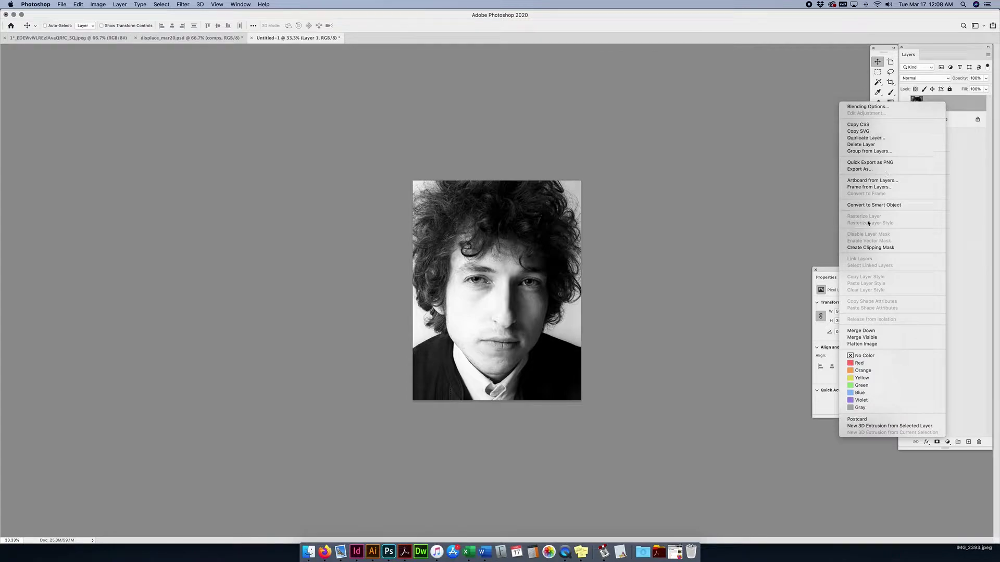
{"action": "left_click", "coordinate": [869, 205]}
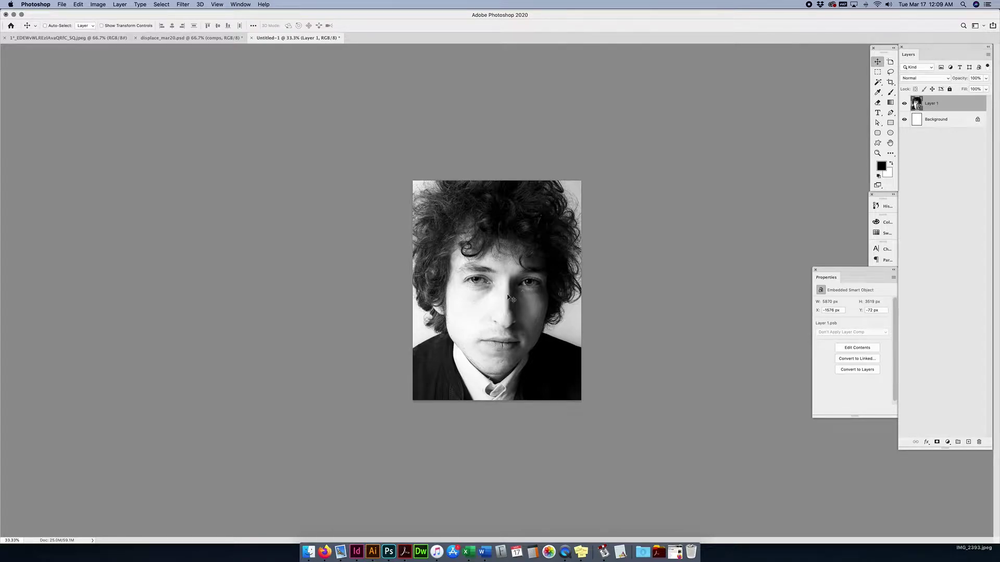
{"action": "left_click", "coordinate": [948, 441]}
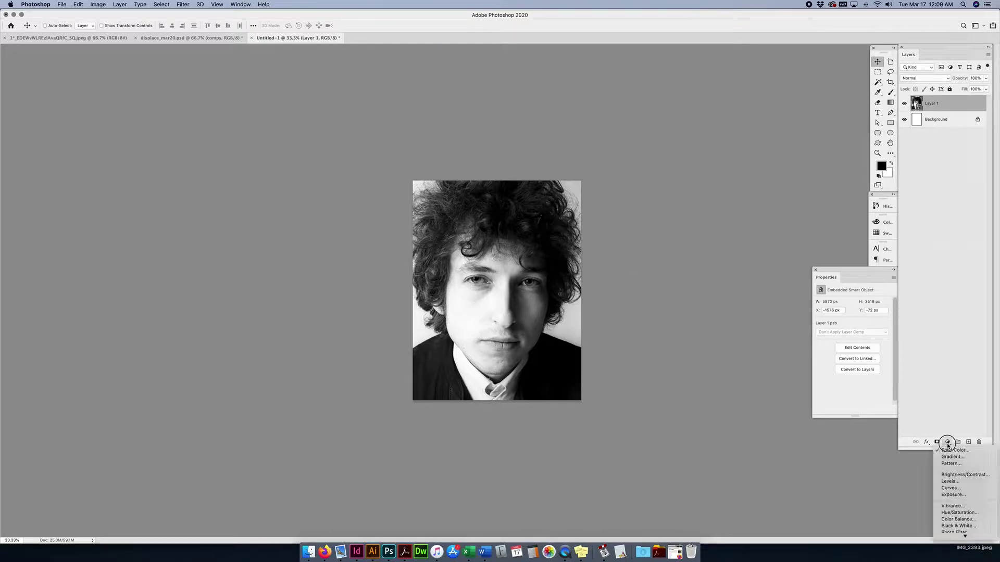
{"action": "left_click", "coordinate": [953, 513]}
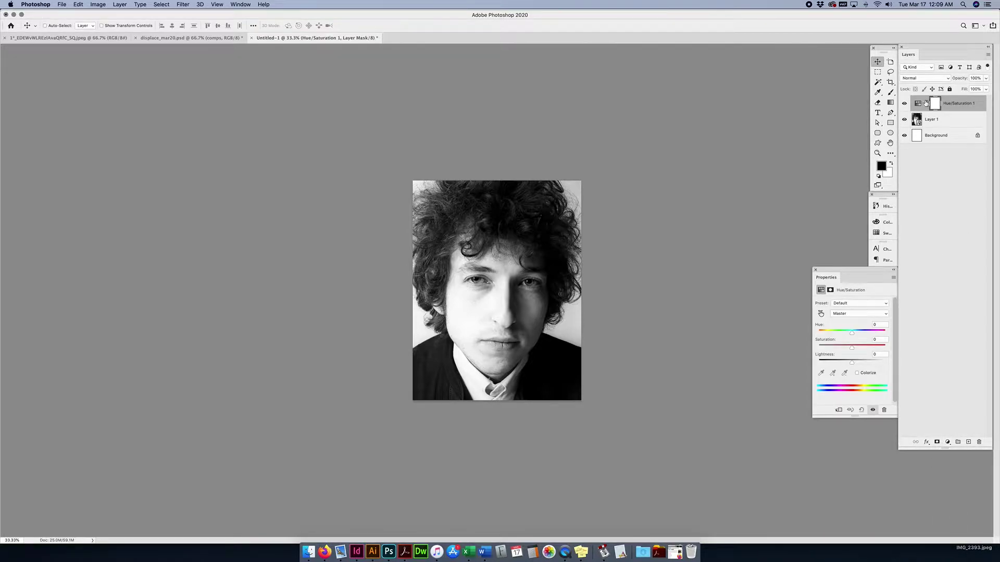
{"action": "left_click_drag", "start_coordinate": [852, 348], "coordinate": [808, 341]}
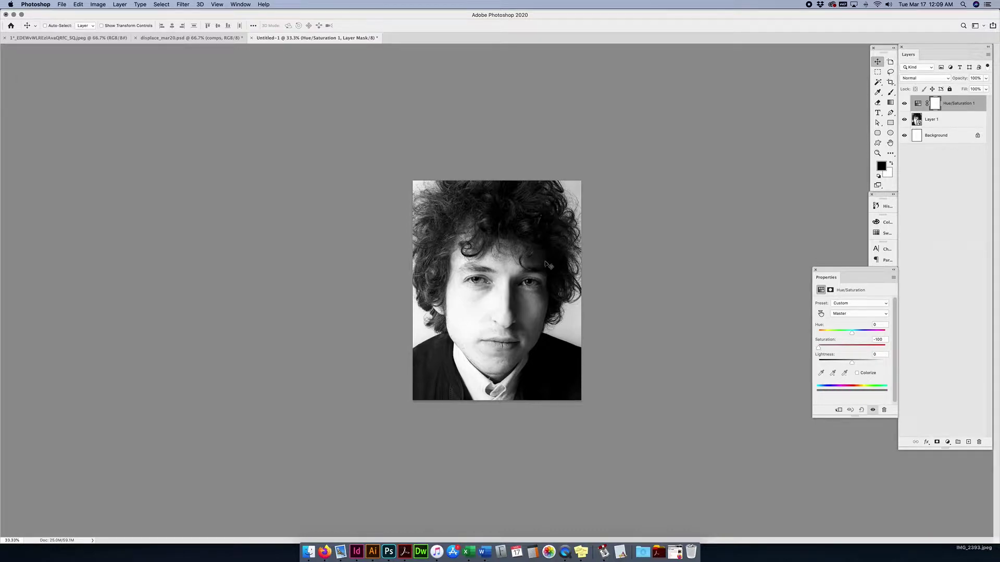
Step: Add a Brightness/Contrast adjustment layer with slightly lowered brightness and contrast at 8
{"action": "left_click", "coordinate": [948, 442]}
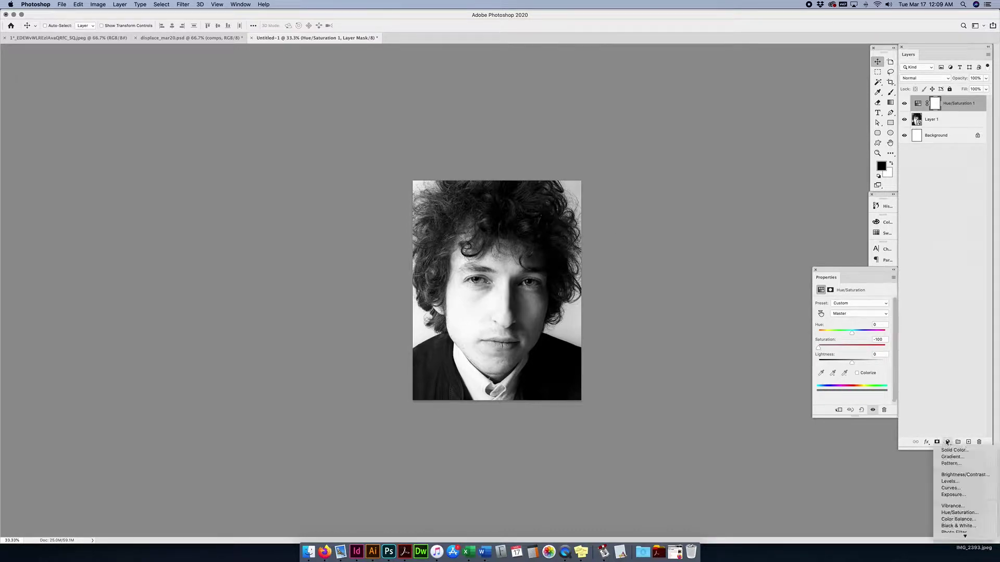
{"action": "left_click", "coordinate": [956, 475]}
{"action": "left_click", "coordinate": [947, 442]}
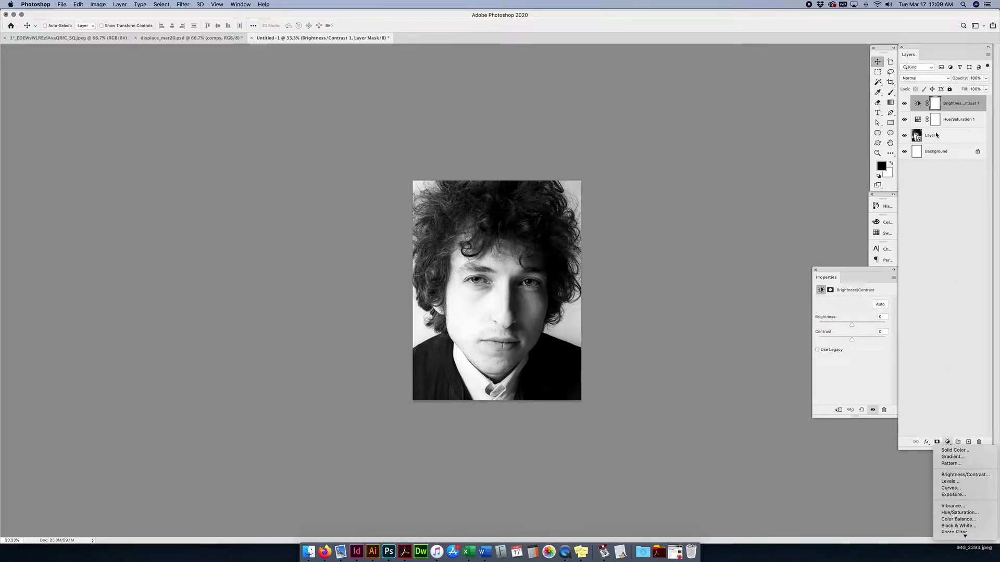
{"action": "left_click", "coordinate": [852, 326]}
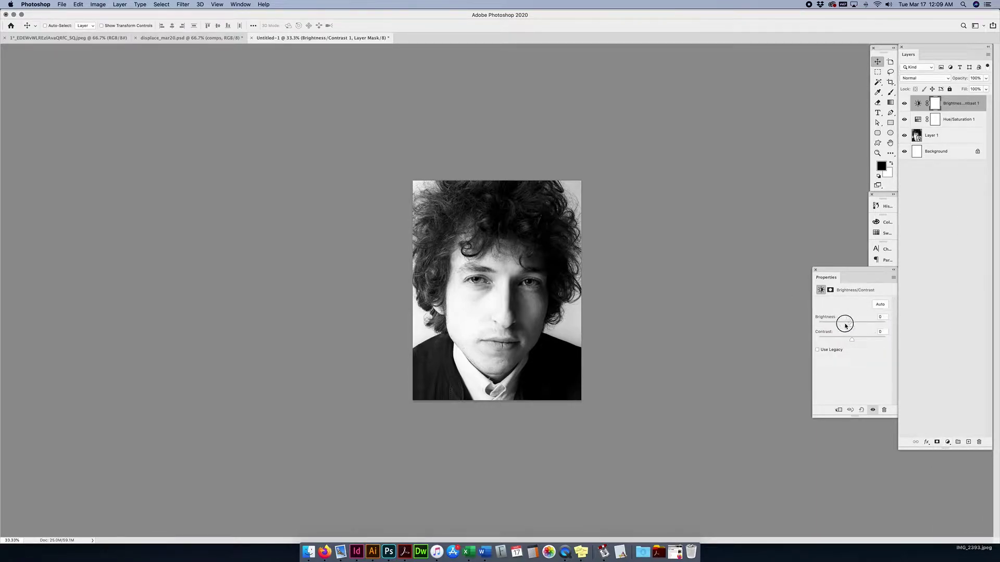
{"action": "mouse_move", "coordinate": [853, 326]}
{"action": "left_mouse_down"}
{"action": "mouse_move", "coordinate": [867, 327]}
{"action": "mouse_move", "coordinate": [828, 326]}
{"action": "mouse_move", "coordinate": [877, 338]}
{"action": "mouse_move", "coordinate": [843, 340]}
{"action": "mouse_move", "coordinate": [857, 340]}
{"action": "mouse_move", "coordinate": [839, 323]}
{"action": "mouse_move", "coordinate": [850, 323]}
{"action": "left_mouse_up"}
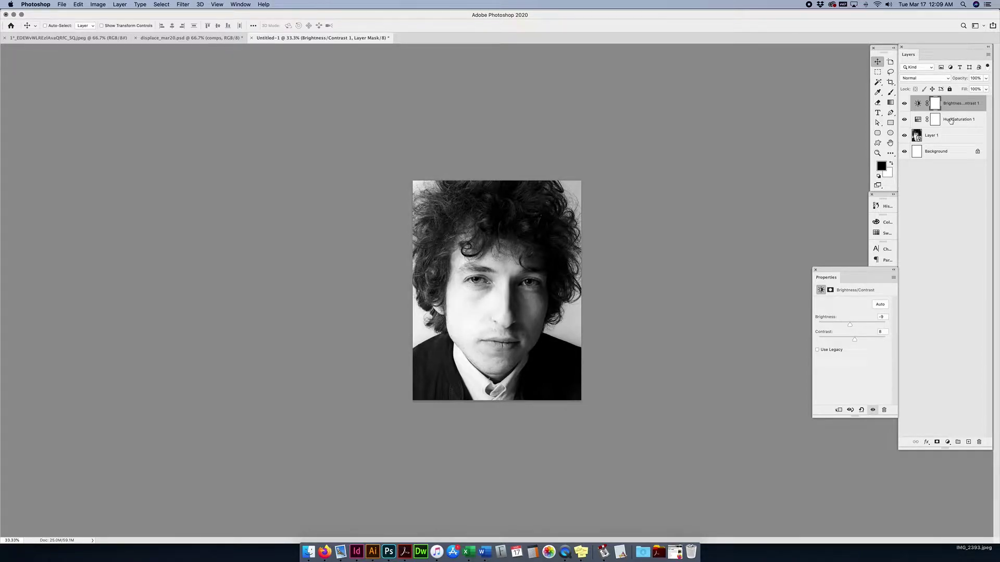
Step: Group the photo layer with its two adjustment layers and name the group "pic"
{"action": "left_click", "coordinate": [950, 139], "text": "super"}
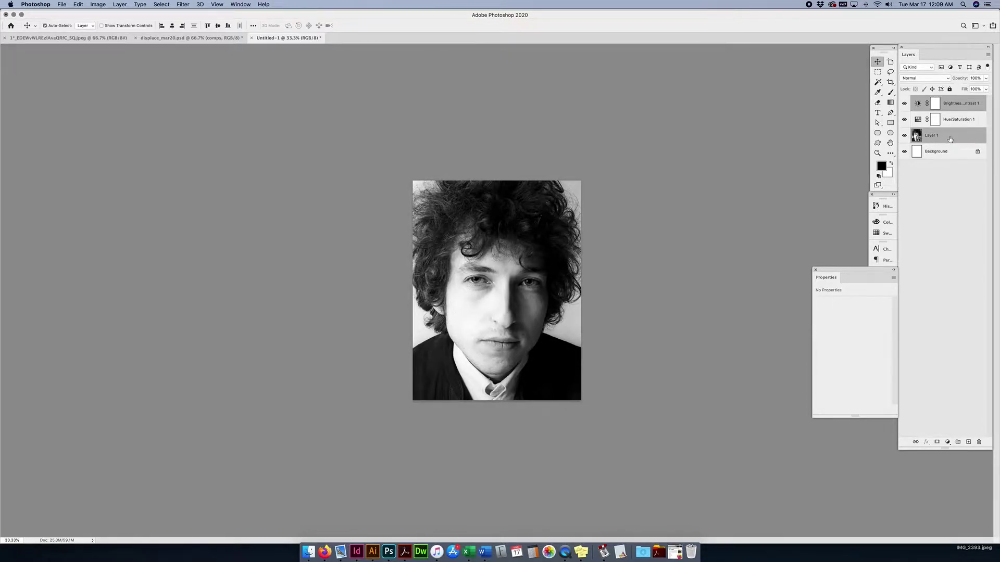
{"action": "left_click", "coordinate": [951, 125], "text": "super"}
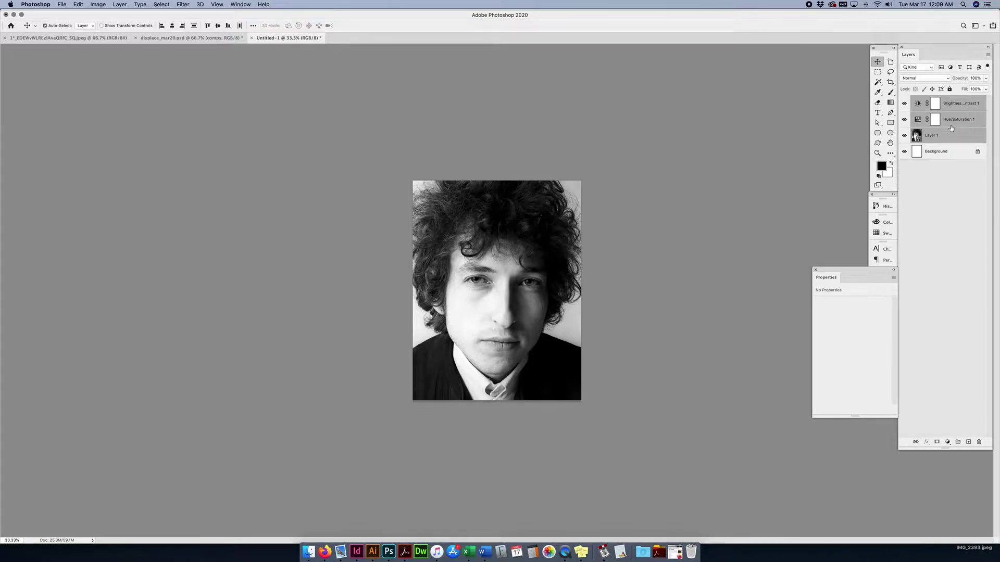
{"action": "key", "text": "super+g"}
{"action": "double_click", "coordinate": [933, 100]}
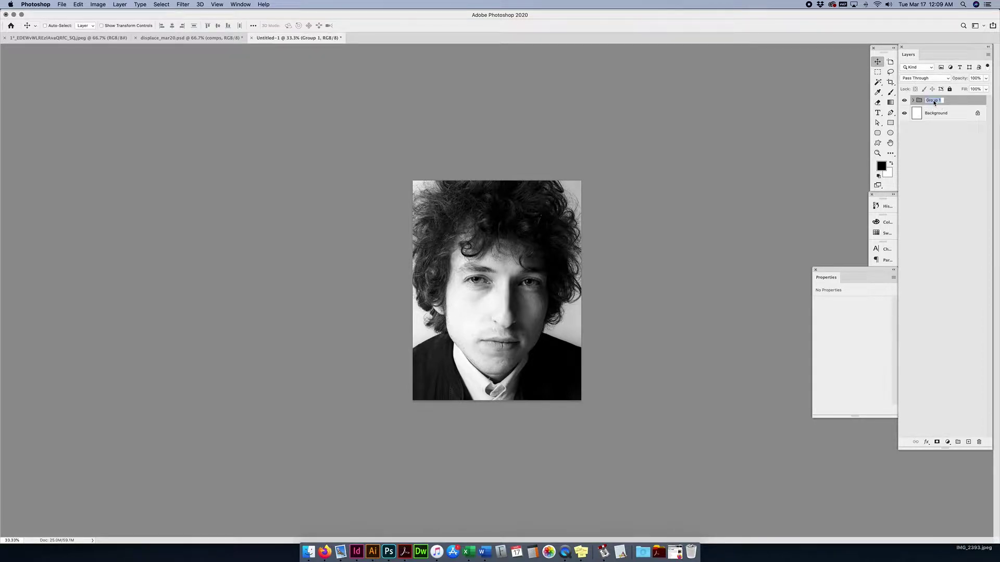
{"action": "type", "text": "pic"}
{"action": "key", "text": "Return"}
Step: Expand the pic group and apply a Gaussian Blur with a 20-pixel radius to its photo layer
{"action": "left_click", "coordinate": [936, 141]}
{"action": "left_click", "coordinate": [915, 101]}
{"action": "left_click", "coordinate": [957, 149]}
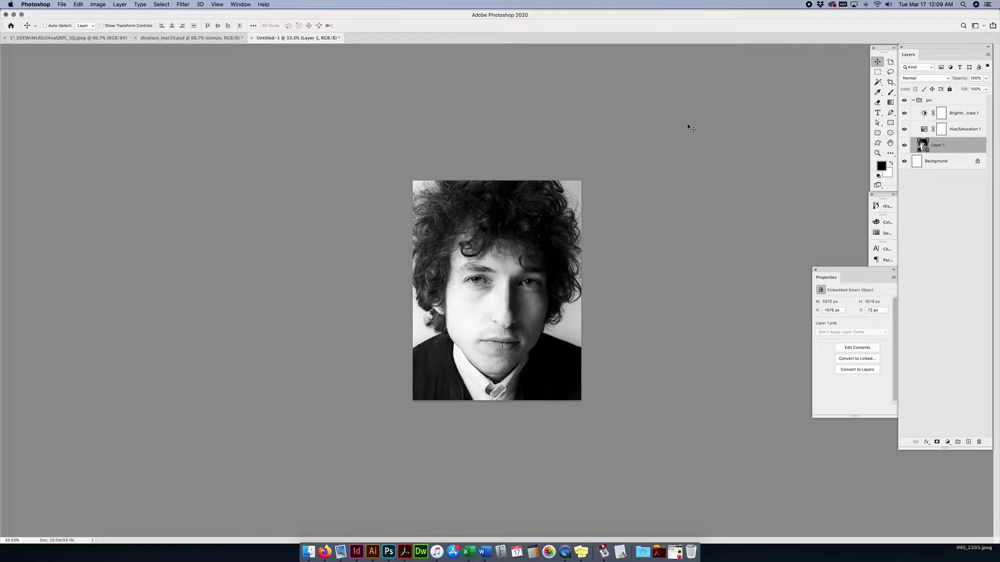
{"action": "left_click", "coordinate": [184, 5]}
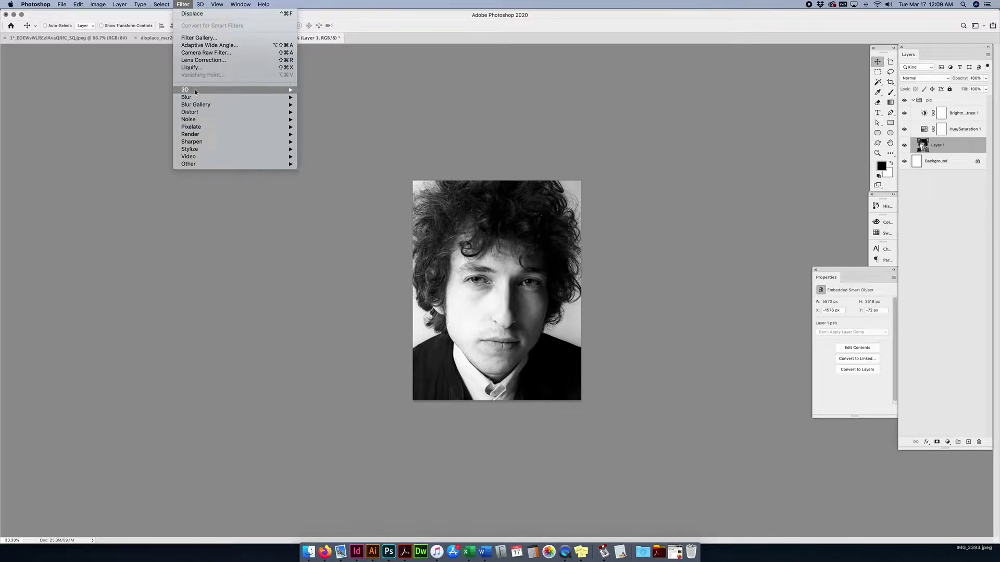
{"action": "mouse_move", "coordinate": [208, 97]}
{"action": "left_click", "coordinate": [326, 127]}
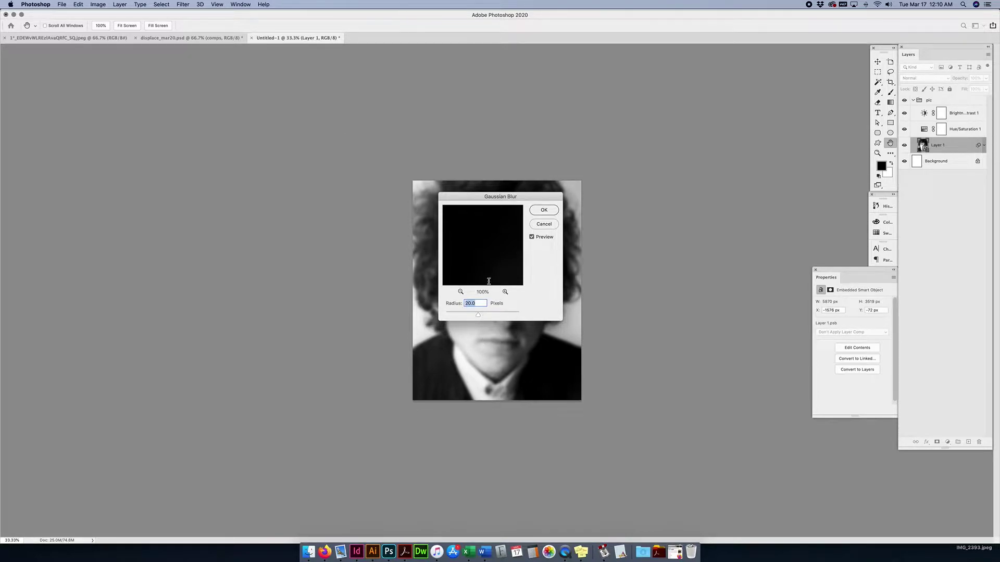
{"action": "left_click", "coordinate": [544, 209]}
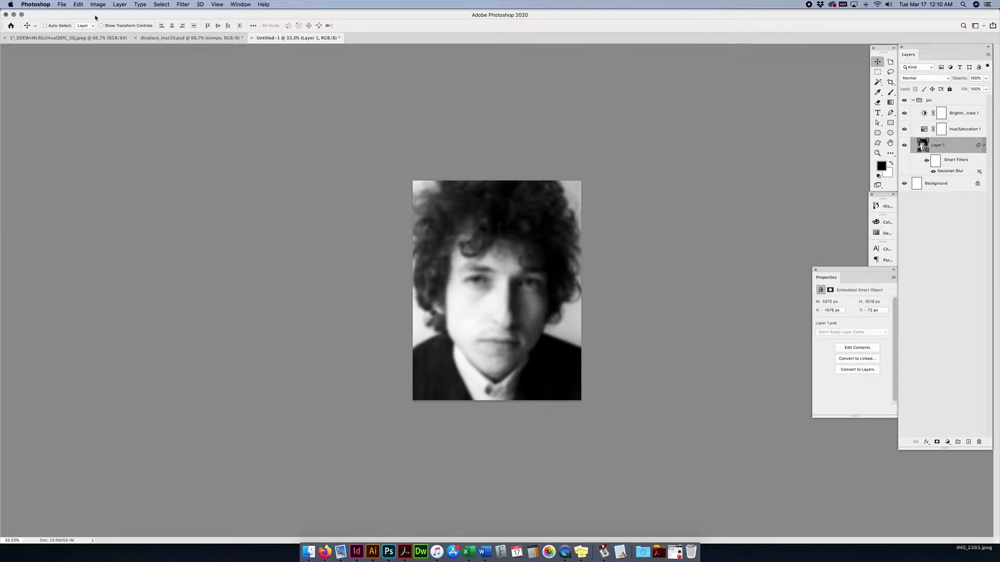
Step: Save the document as displace.psd in Photoshop format, and hide the photo layer's smart filters
{"action": "left_click", "coordinate": [61, 4]}
{"action": "left_click", "coordinate": [82, 92]}
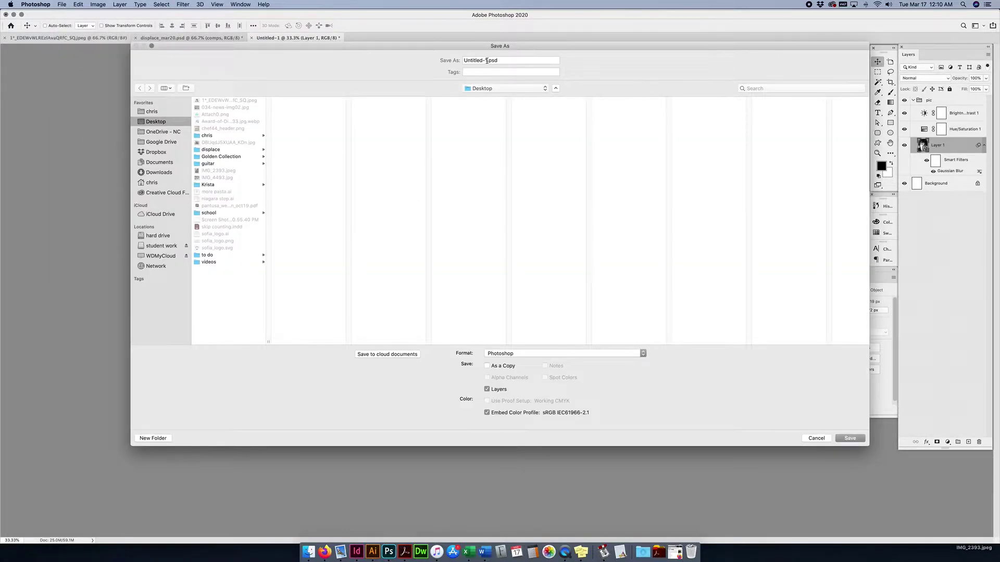
{"action": "type", "text": "displace"}
{"action": "left_click", "coordinate": [849, 440]}
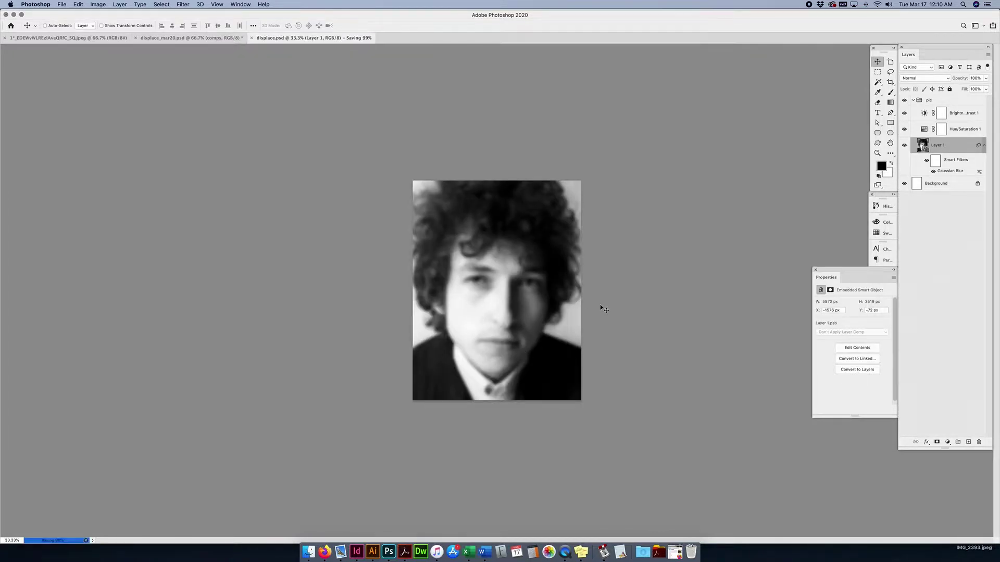
{"action": "left_click", "coordinate": [926, 162]}
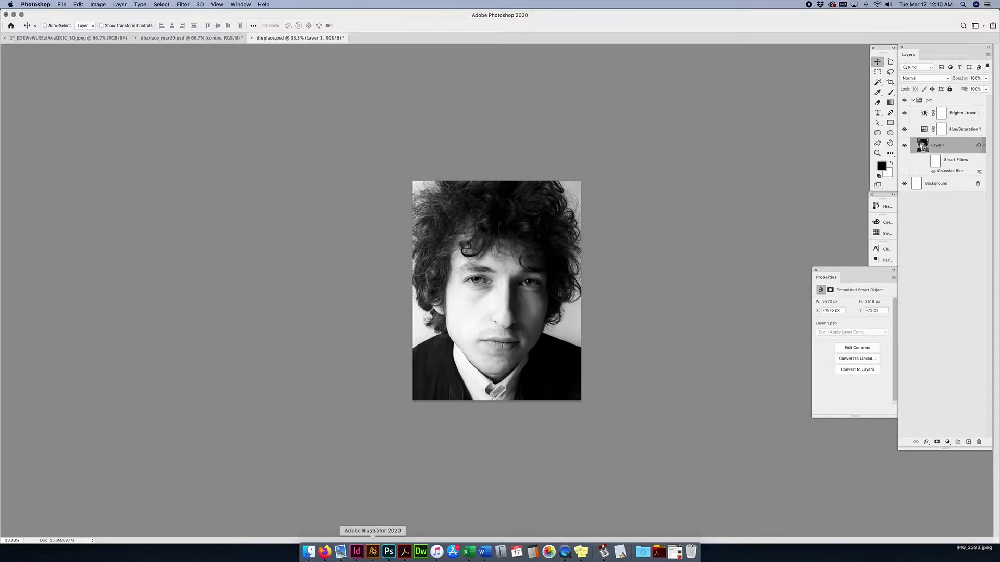
Step: Switch to Firefox and search the web for "bob dylan lyrics" in a new tab
{"action": "left_click", "coordinate": [324, 551]}
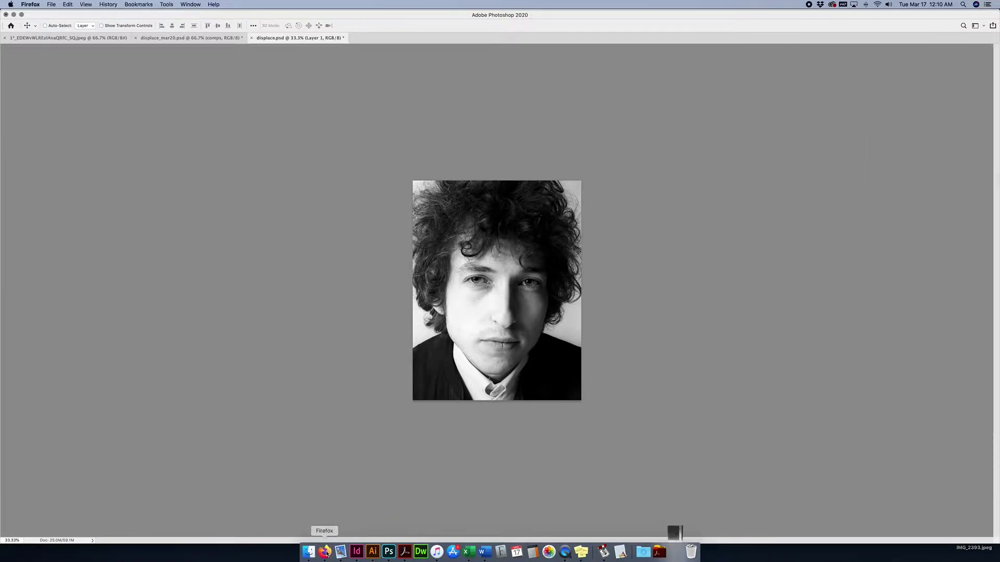
{"action": "key", "text": "super+t"}
{"action": "left_click", "coordinate": [519, 79]}
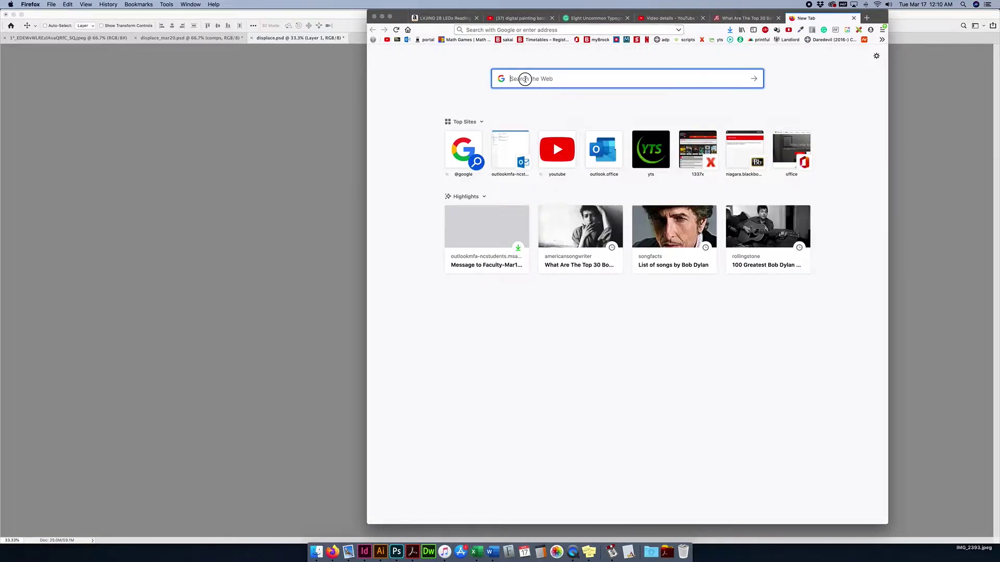
{"action": "type", "text": "bob dylan"}
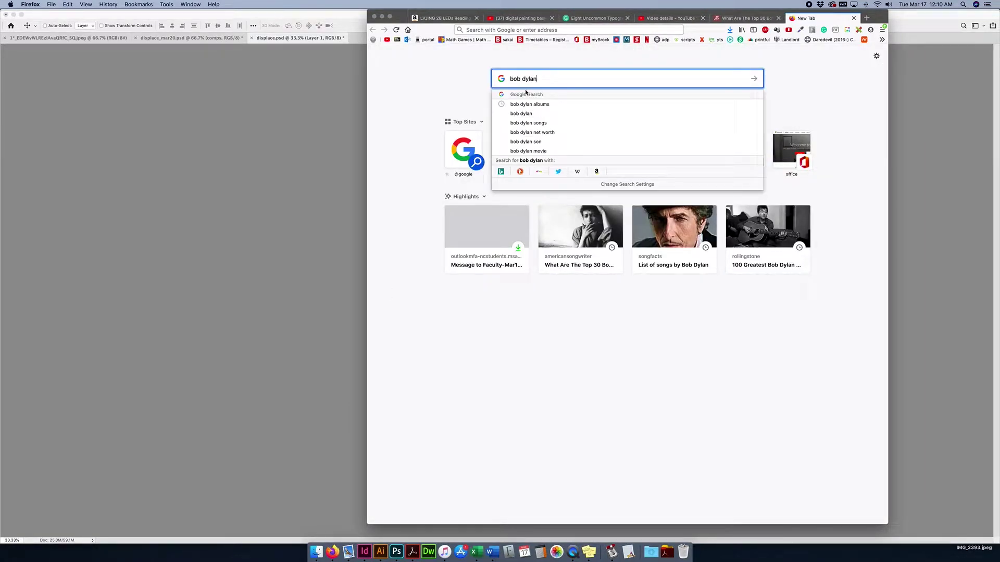
{"action": "type", "text": " songs"}
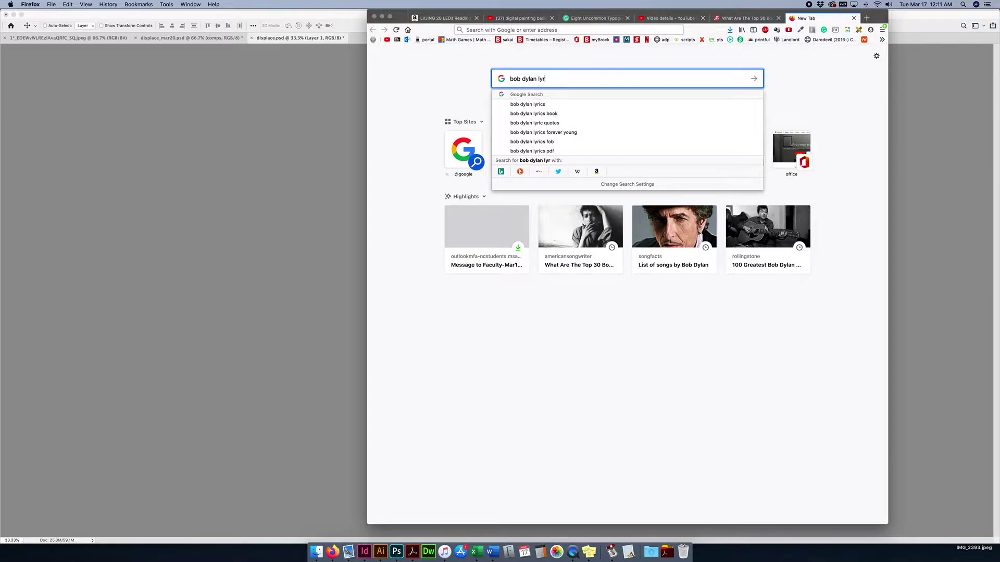
{"action": "key", "text": "Return"}
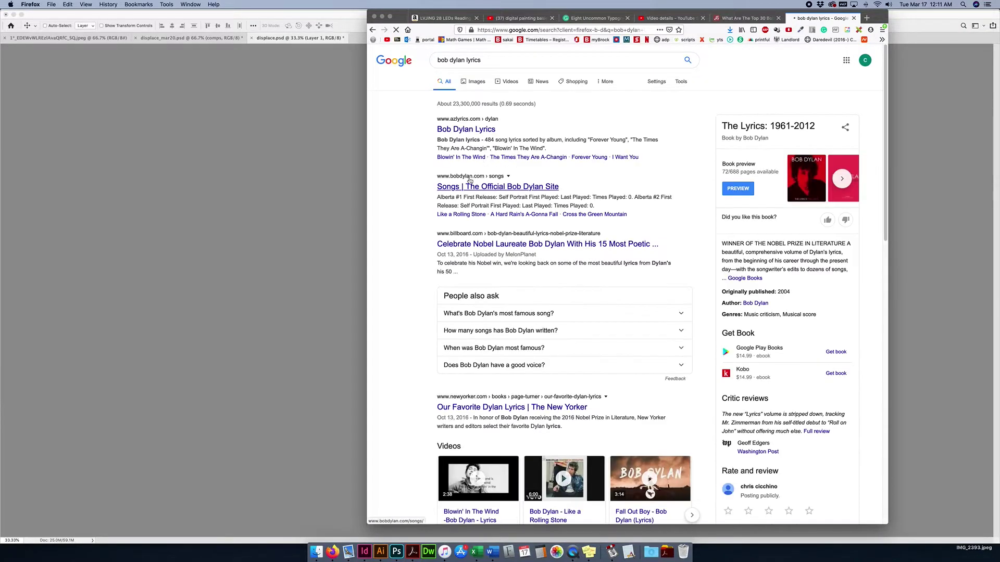
Step: Open the AZLyrics result and the song page for "A Hard Rain's A-Gonna Fall"
{"action": "left_click", "coordinate": [468, 130]}
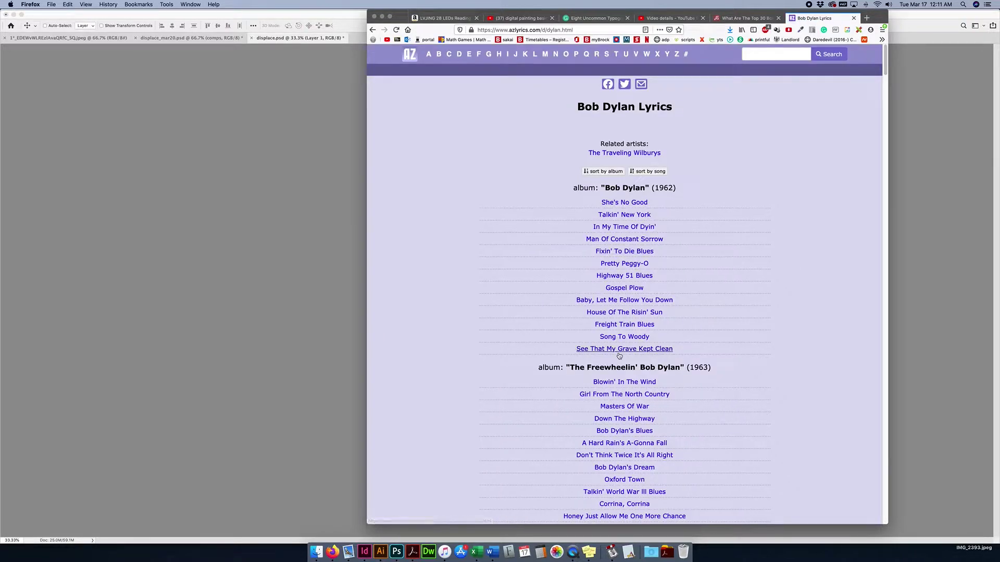
{"action": "scroll", "coordinate": [625, 344], "scroll_direction": "down", "scroll_amount": 4}
{"action": "left_click", "coordinate": [623, 336]}
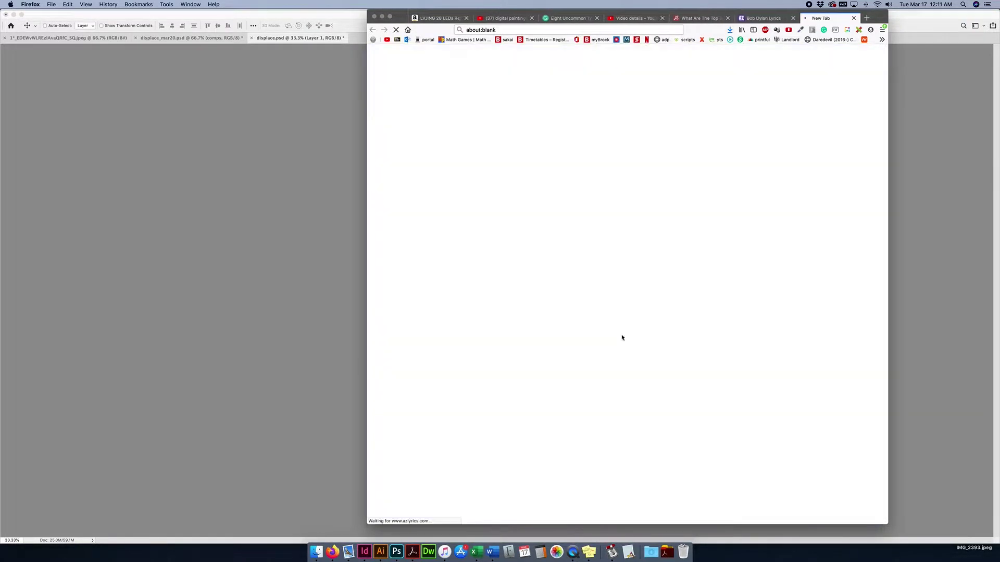
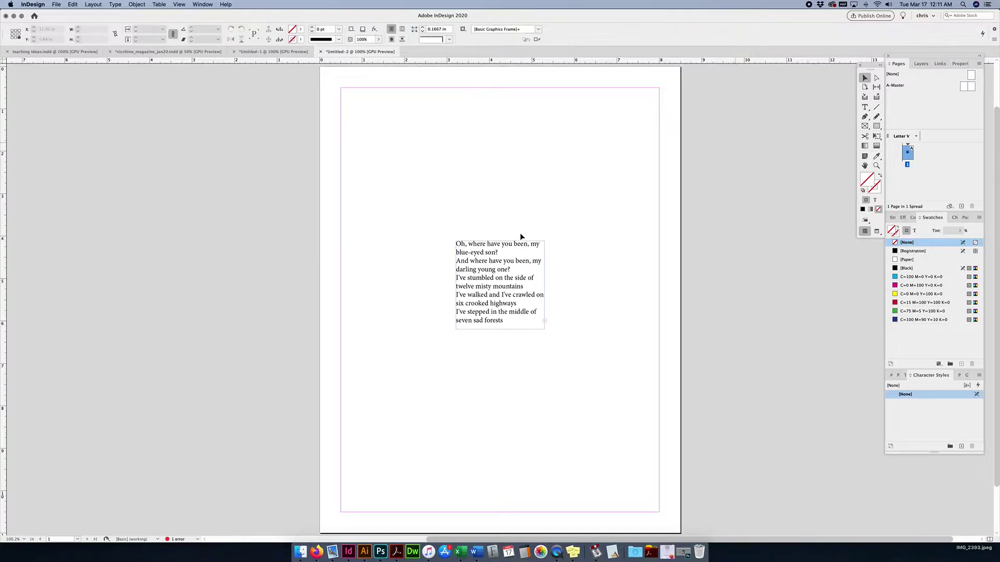
Step: Align the lyrics text frame to the page margins, enlarge it to about 7.5 by 8.97 in, and show hidden characters
{"action": "left_click_drag", "start_coordinate": [503, 250], "coordinate": [382, 113]}
{"action": "left_click_drag", "start_coordinate": [430, 175], "coordinate": [665, 471]}
{"action": "left_click", "coordinate": [90, 6]}
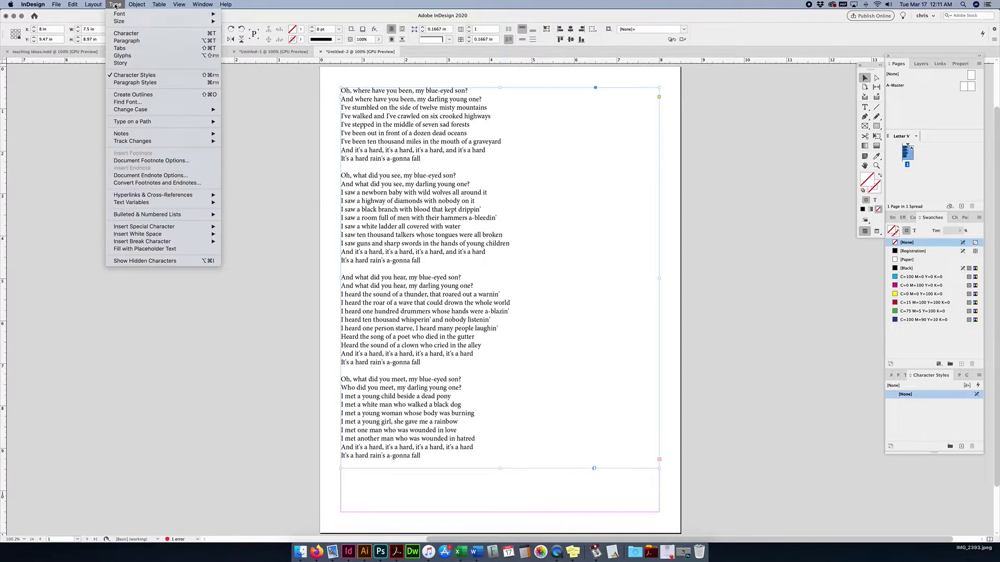
{"action": "left_click", "coordinate": [147, 260]}
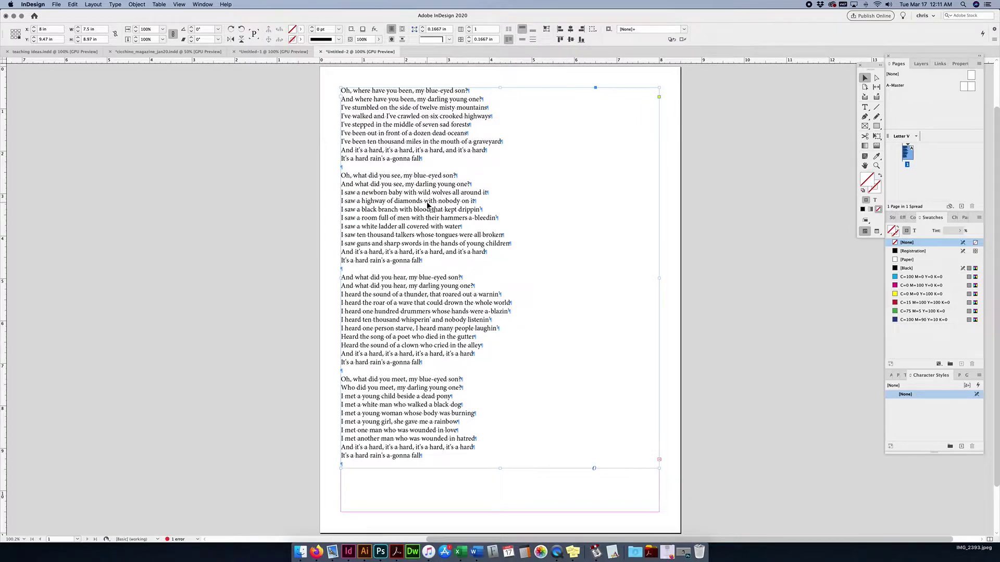
Step: Select all the lyrics text and set Find/Change to search the selection for end-of-paragraph marks (^p)
{"action": "double_click", "coordinate": [342, 166]}
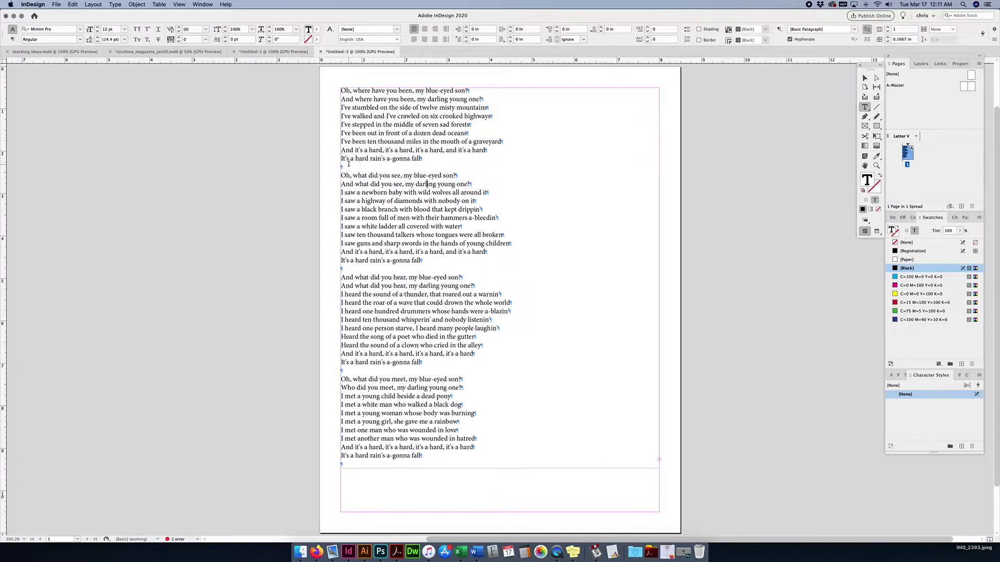
{"action": "key", "text": "BackSpace"}
{"action": "key", "text": "Return"}
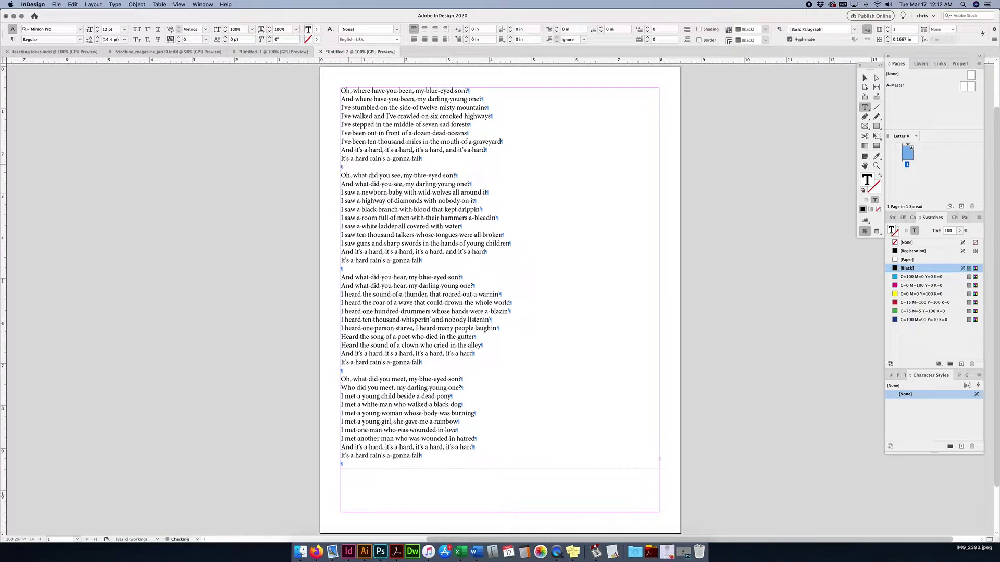
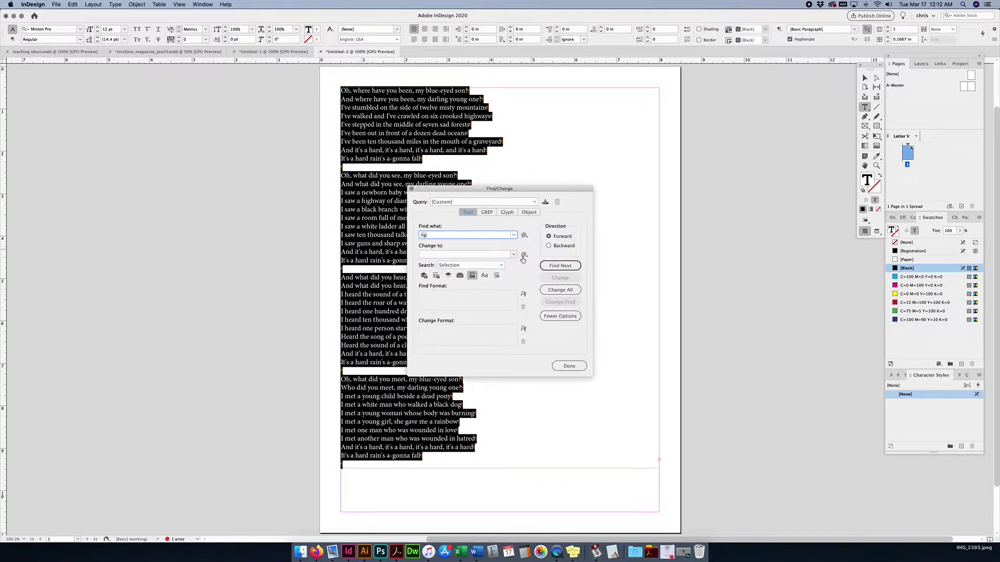
{"action": "key", "text": "BackSpace"}
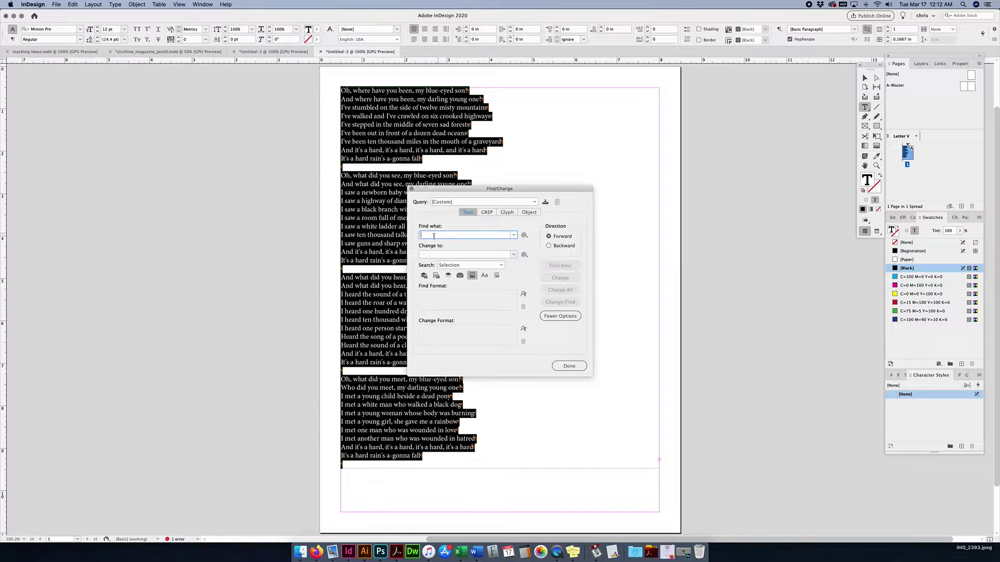
{"action": "left_click", "coordinate": [524, 236]}
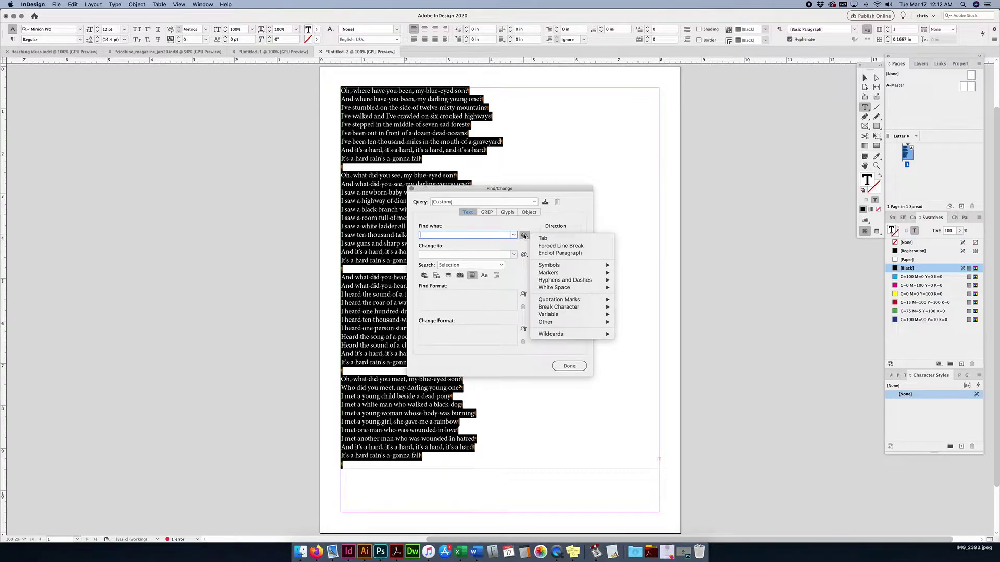
{"action": "left_click", "coordinate": [547, 254]}
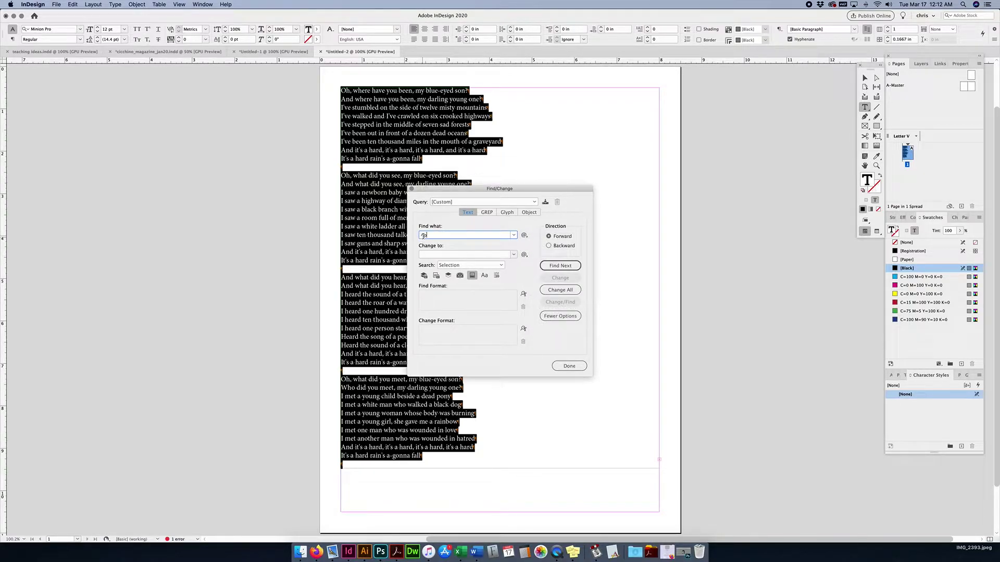
Step: Replace every paragraph mark in the selected lyrics with a space and close Find/Change
{"action": "left_click", "coordinate": [431, 255]}
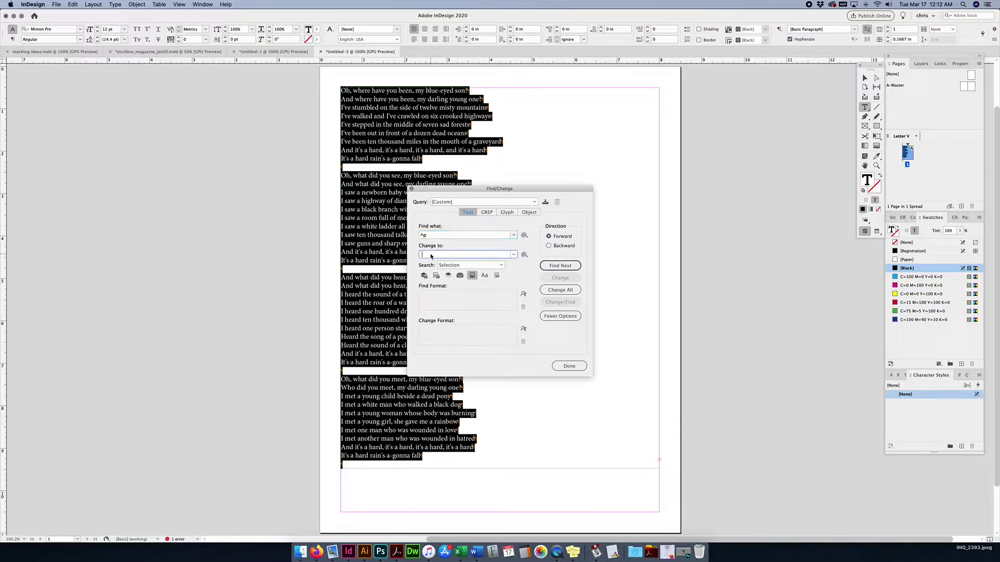
{"action": "double_click", "coordinate": [426, 238]}
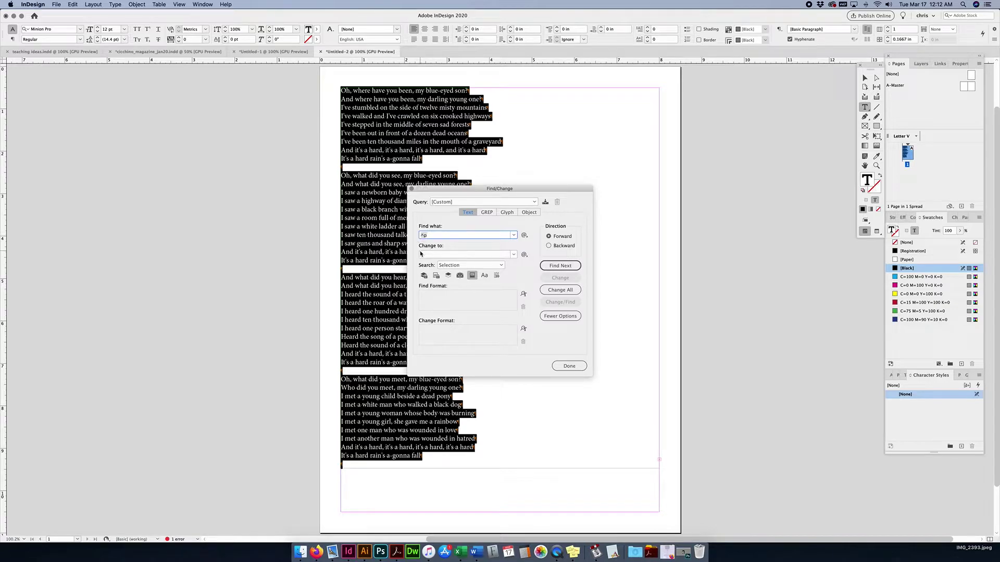
{"action": "left_click", "coordinate": [422, 255]}
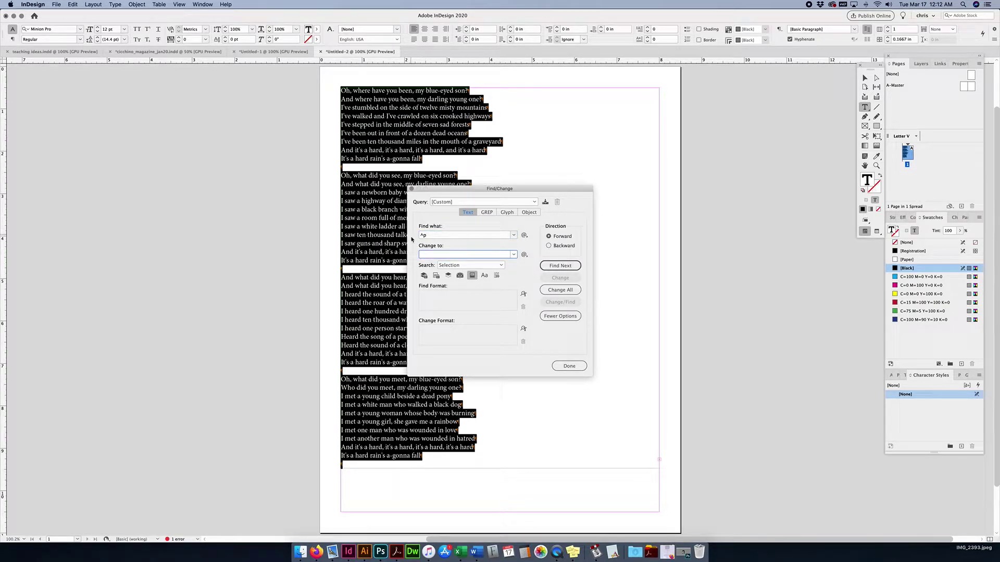
{"action": "left_click", "coordinate": [564, 291]}
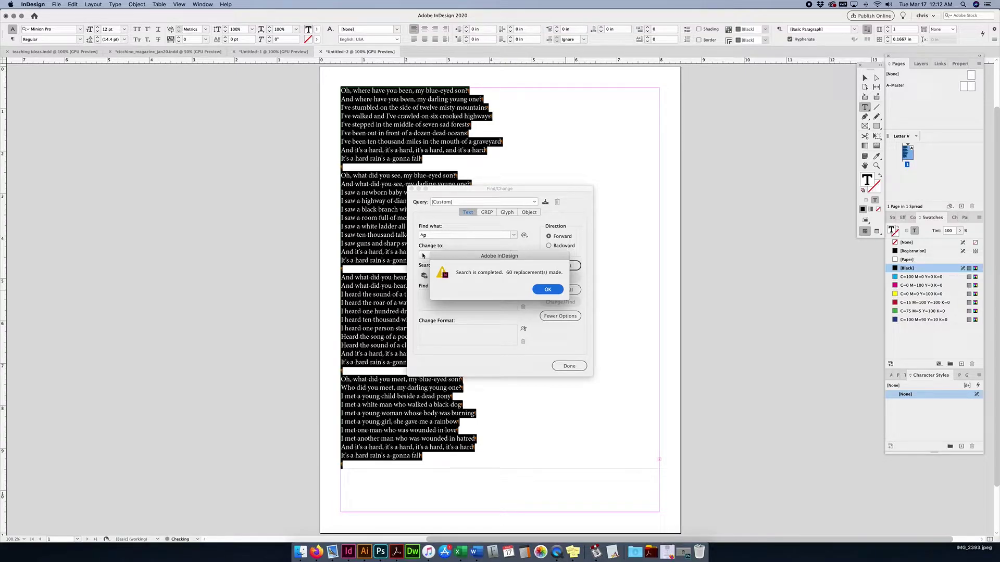
{"action": "left_click", "coordinate": [547, 290]}
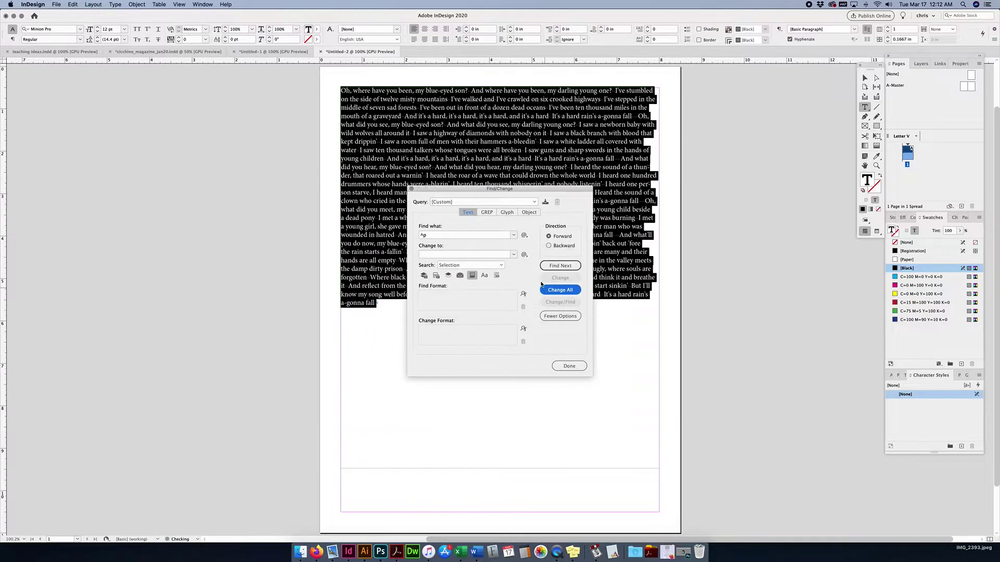
{"action": "left_click", "coordinate": [475, 158]}
{"action": "left_click", "coordinate": [569, 366]}
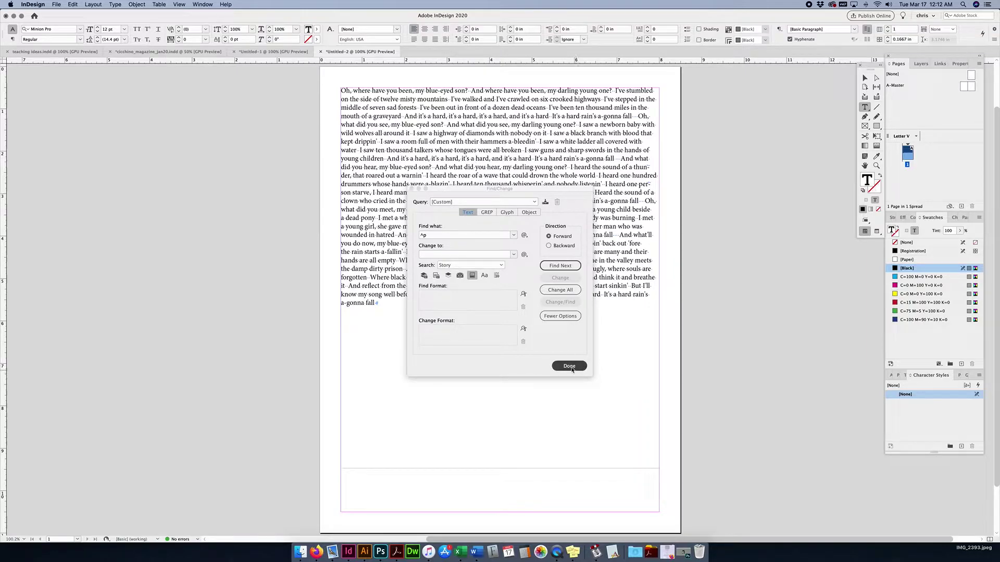
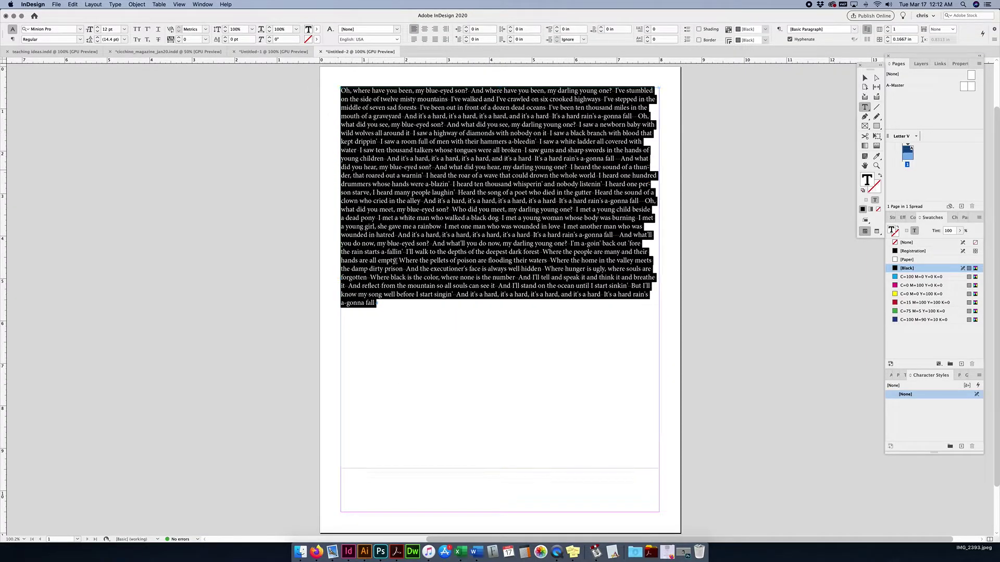
Step: Switch to Photoshop and paste the lyrics into a full-page paragraph text frame, about 2588 by 3375 px, over the portrait in displace.psd
{"action": "left_click", "coordinate": [380, 553]}
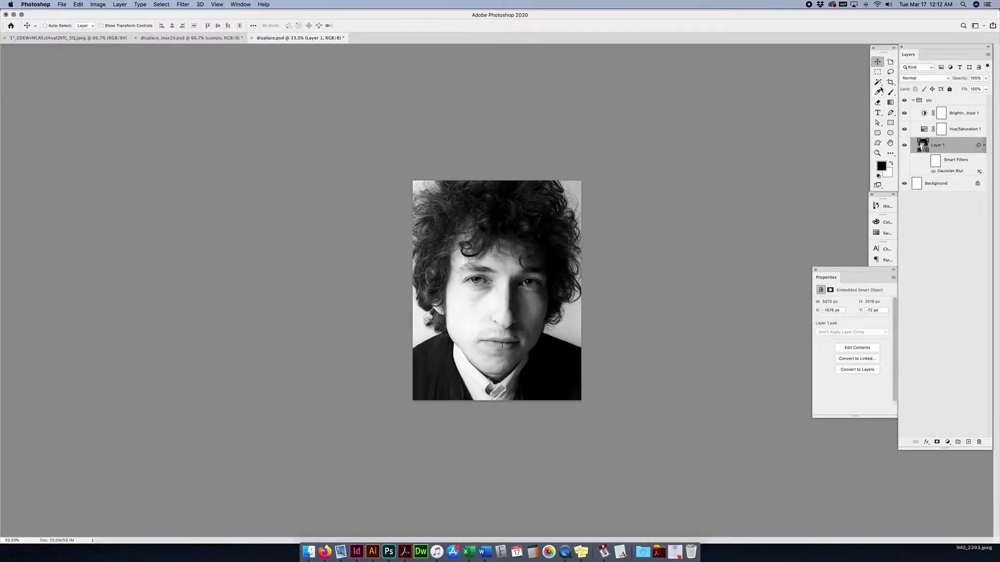
{"action": "left_click", "coordinate": [879, 114]}
{"action": "left_click", "coordinate": [948, 101]}
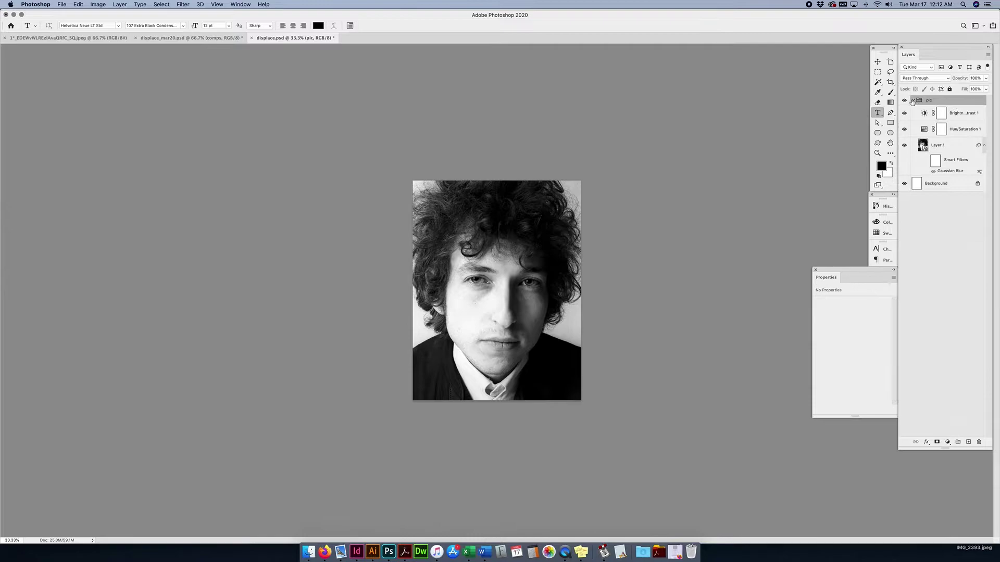
{"action": "left_click", "coordinate": [913, 100]}
{"action": "left_click", "coordinate": [912, 100]}
{"action": "left_click_drag", "start_coordinate": [413, 180], "coordinate": [582, 401]}
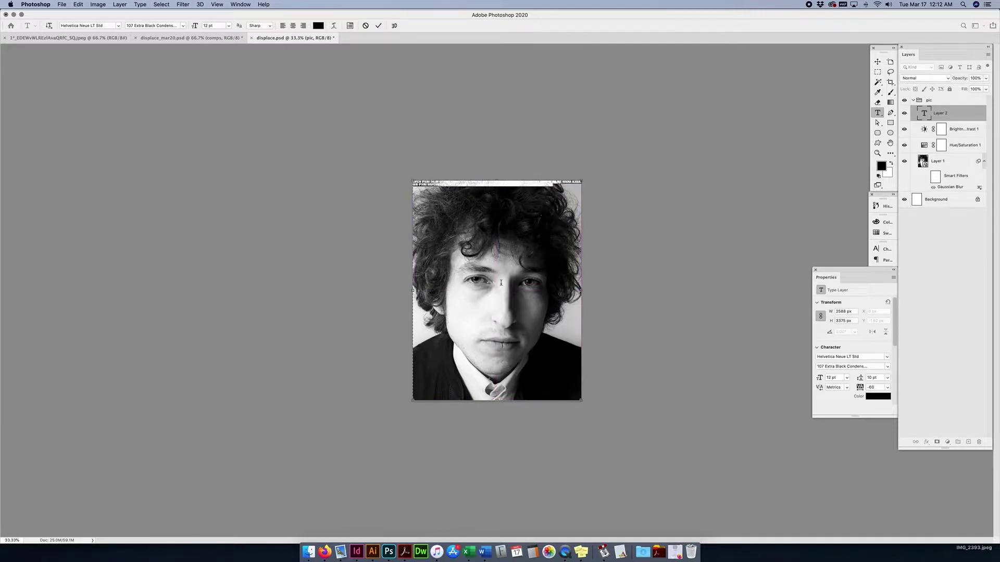
{"action": "key", "text": "super+v"}
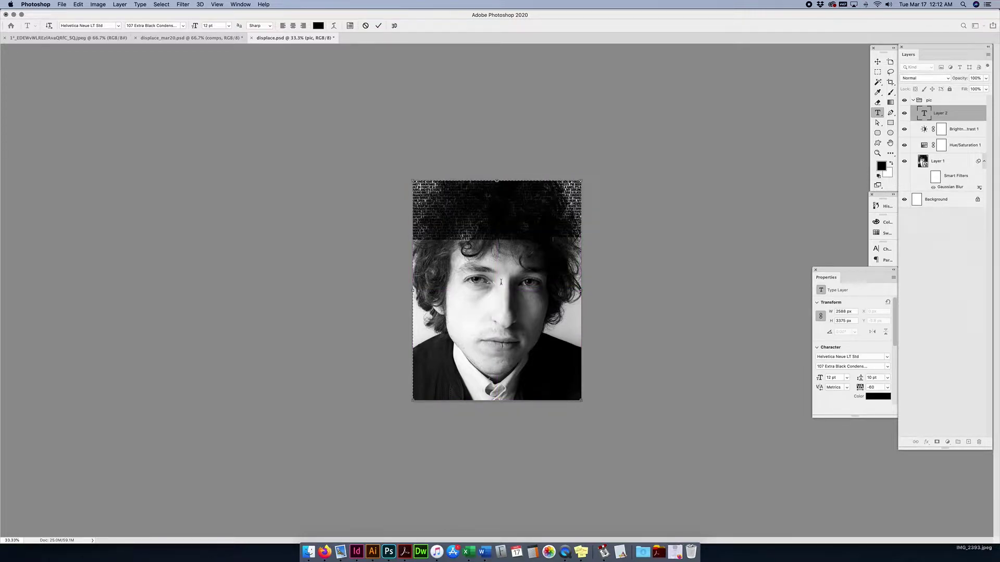
Step: Select all the pasted lyrics, try left alignment, and set the paragraph to justified with the last line aligned left
{"action": "left_click_drag", "start_coordinate": [571, 238], "coordinate": [409, 179]}
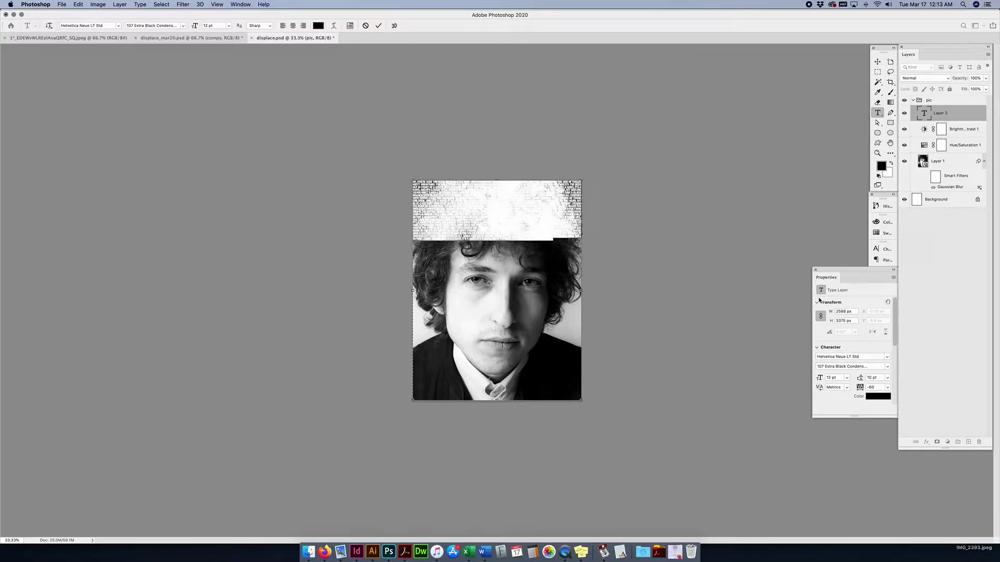
{"action": "left_click", "coordinate": [883, 249]}
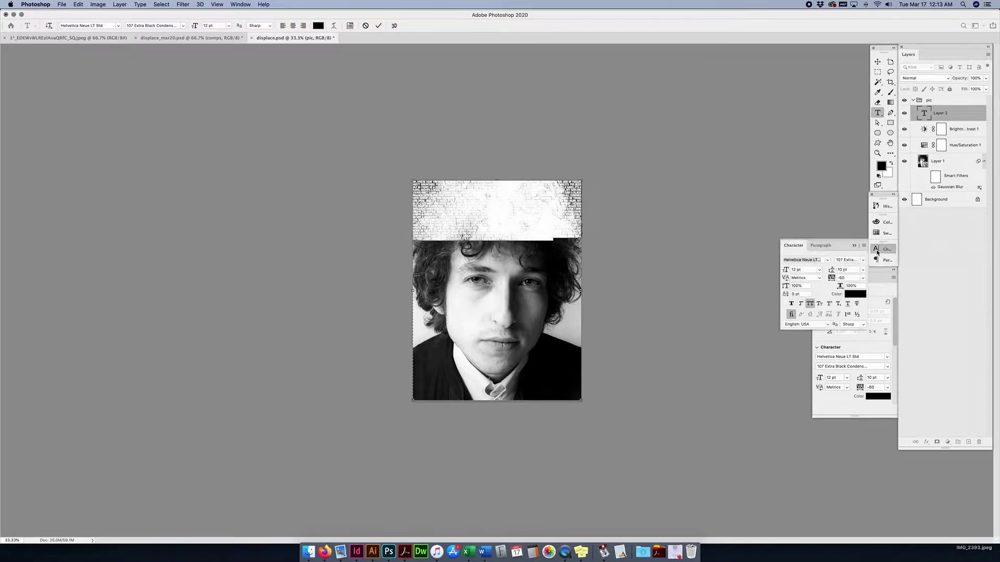
{"action": "left_click", "coordinate": [818, 246]}
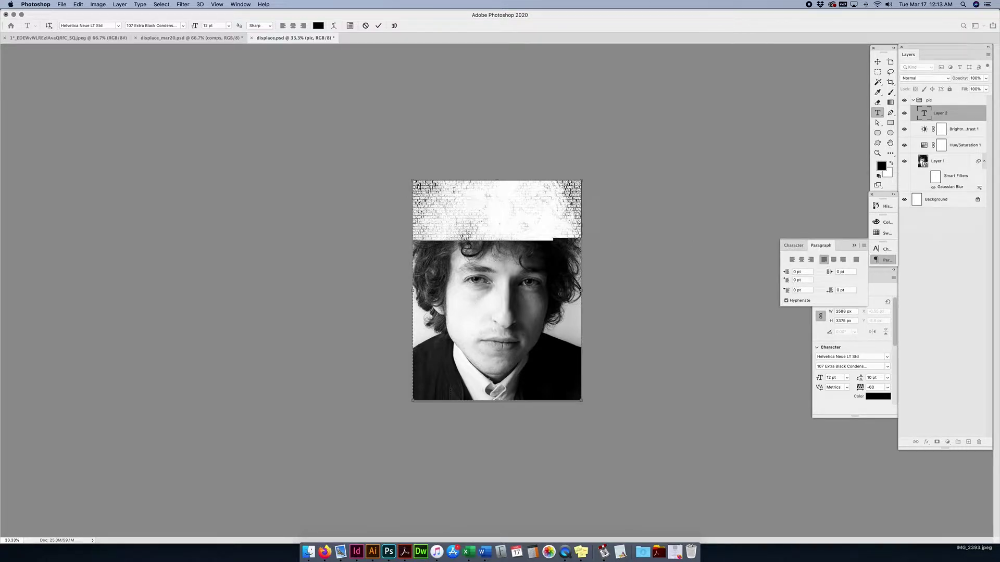
{"action": "left_click", "coordinate": [793, 260]}
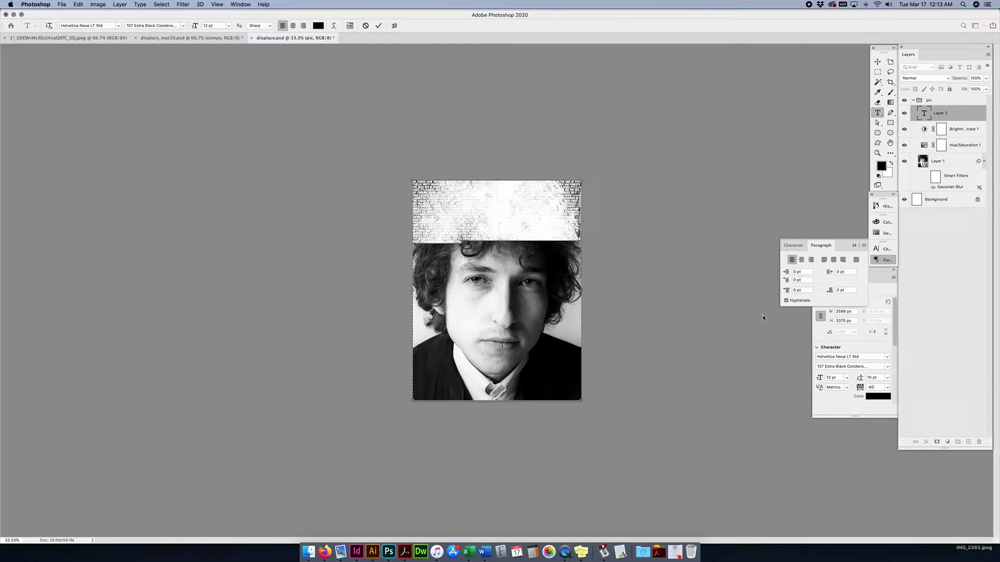
{"action": "left_click", "coordinate": [824, 260]}
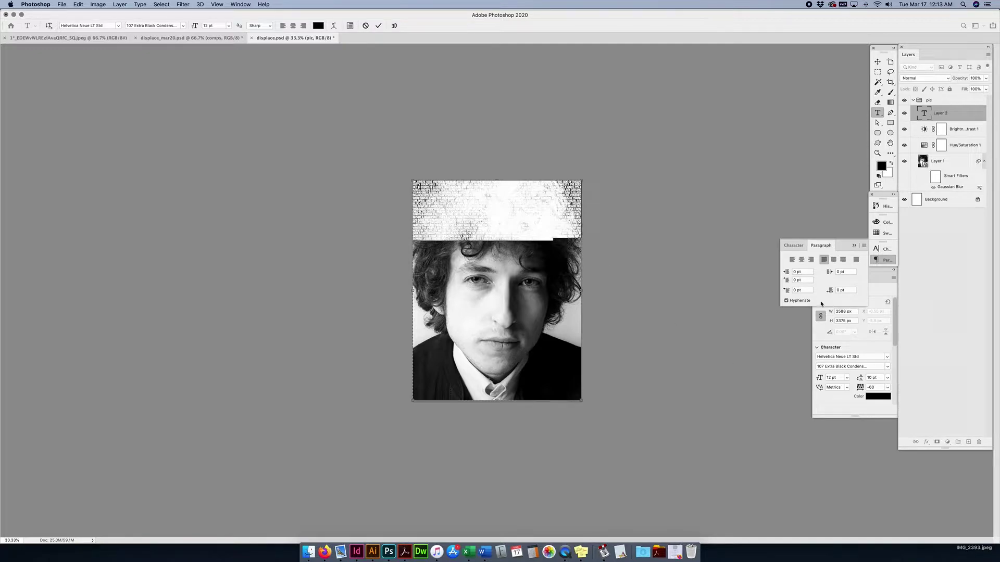
Step: Try the 37 Thin Condensed font style on the lyrics and return them to 107 Extra Black Condensed
{"action": "left_click", "coordinate": [793, 245]}
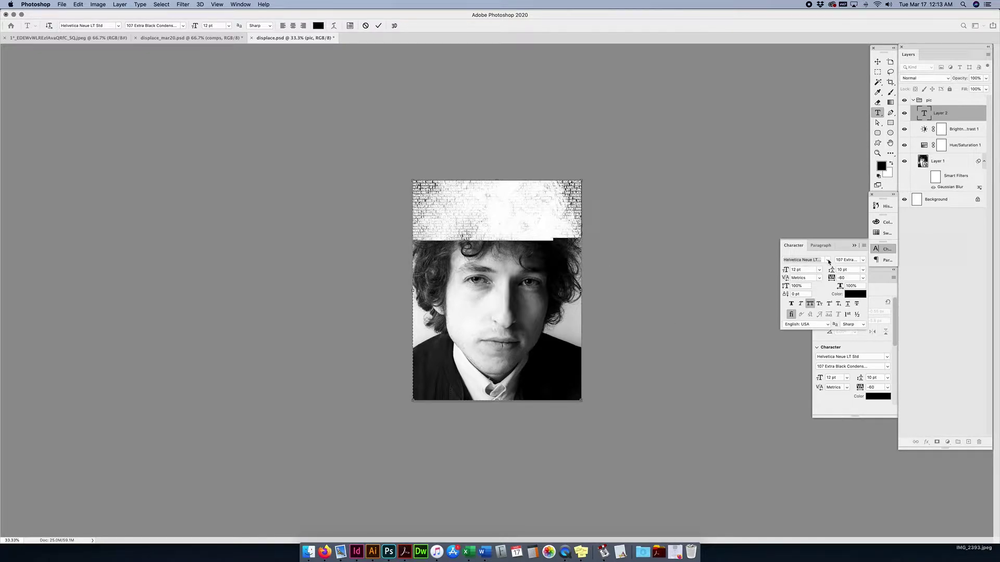
{"action": "key", "text": "super+plus"}
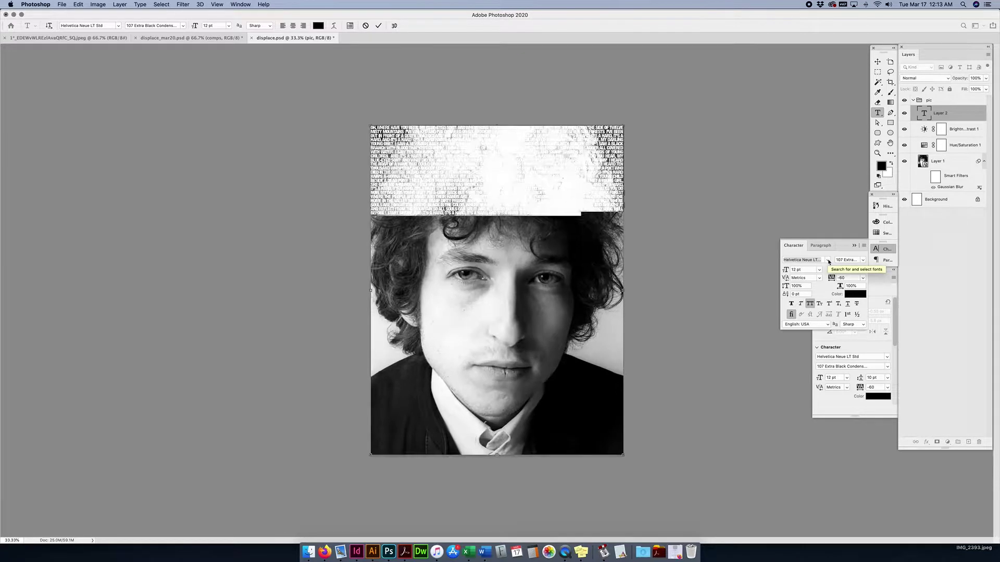
{"action": "key", "text": "super+plus"}
{"action": "key", "text": "super+plus"}
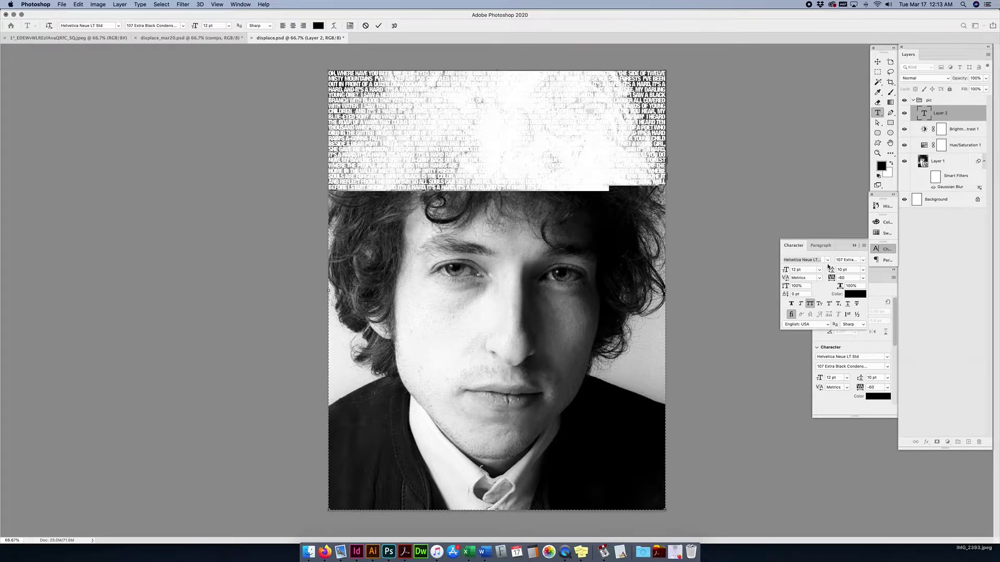
{"action": "left_click", "coordinate": [864, 260]}
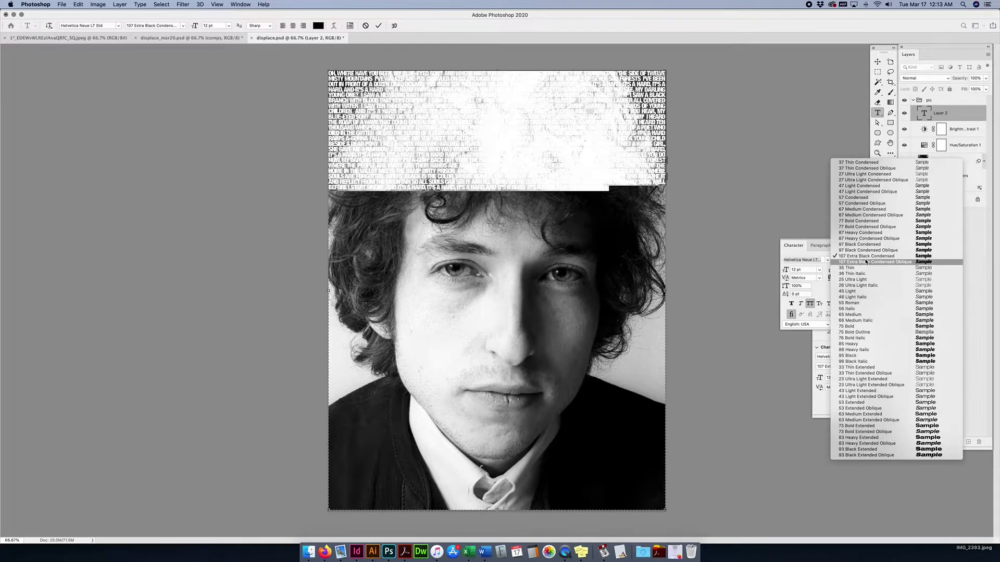
{"action": "left_click", "coordinate": [857, 162]}
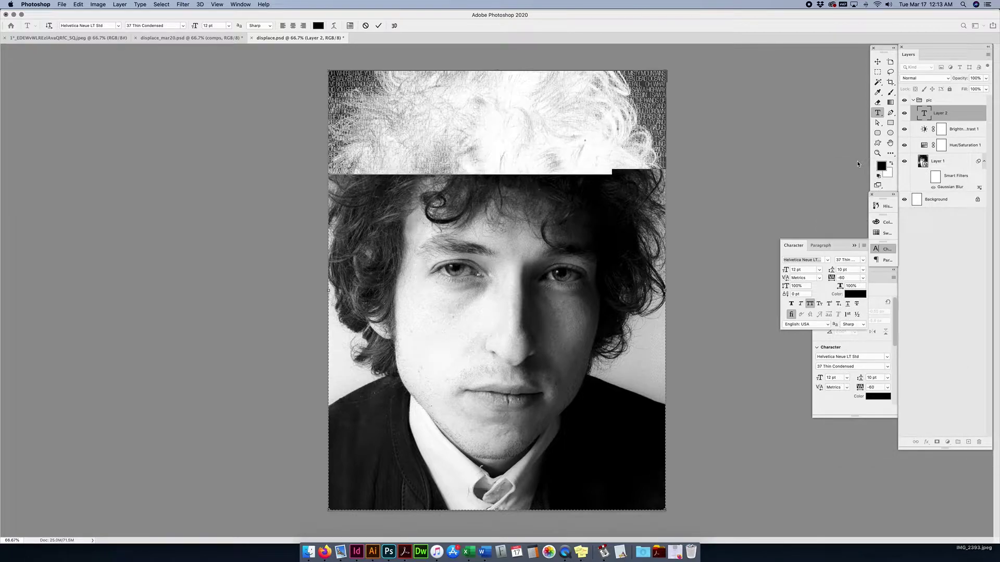
{"action": "left_click", "coordinate": [860, 260]}
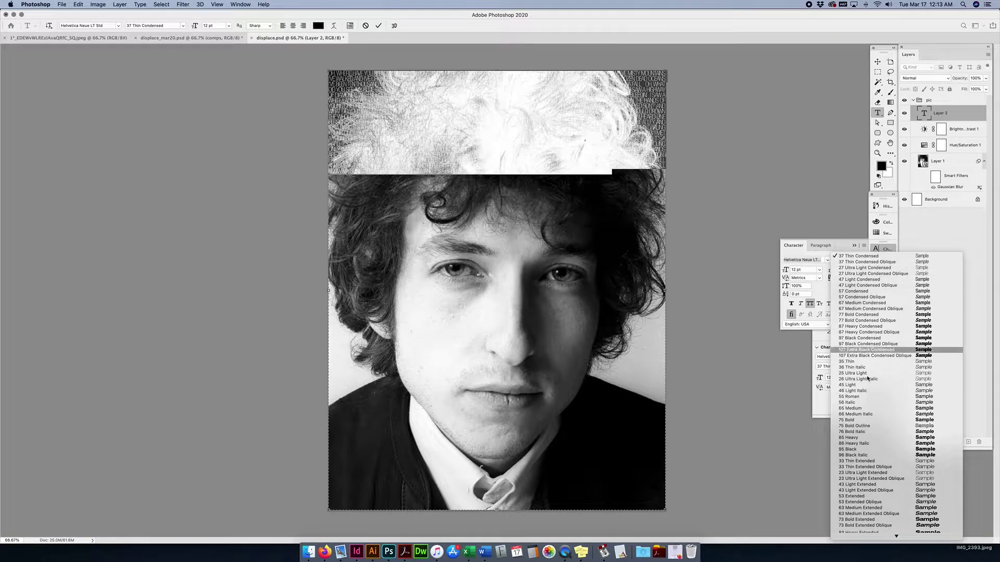
{"action": "left_click", "coordinate": [864, 352]}
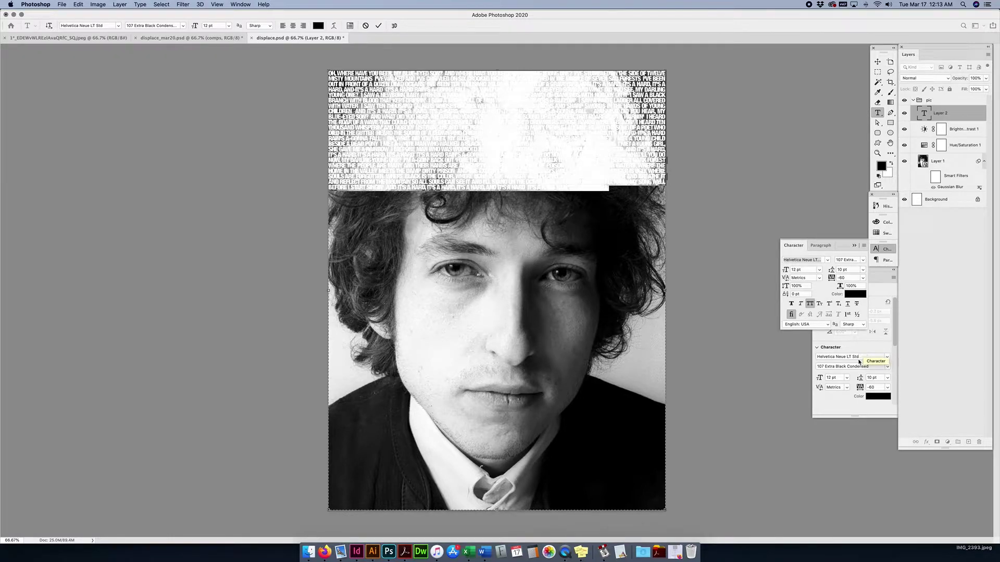
Step: Try tighter tracking on the selected lyrics, down to -100, and return it to -60
{"action": "left_click", "coordinate": [822, 246]}
{"action": "left_click", "coordinate": [793, 245]}
{"action": "double_click", "coordinate": [850, 277]}
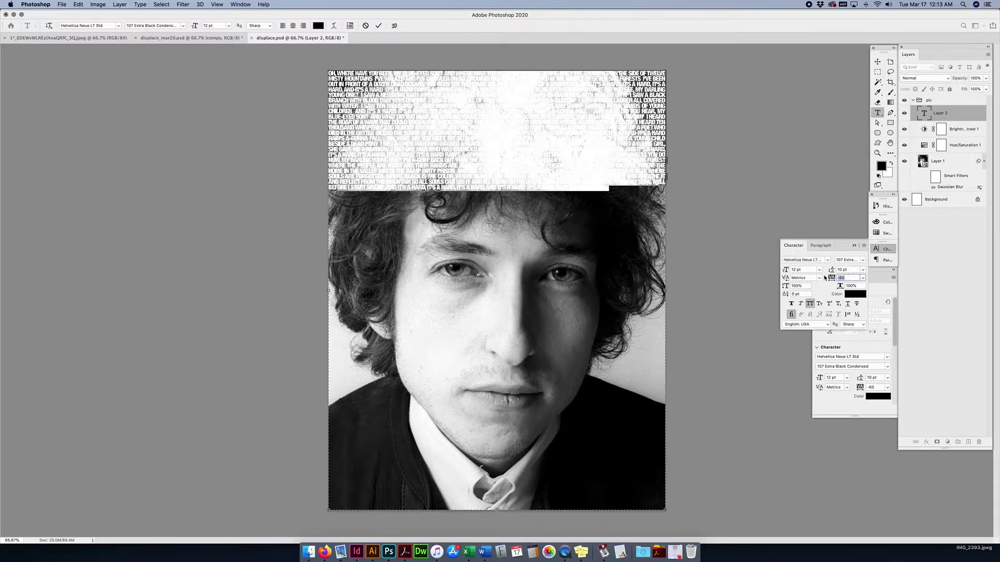
{"action": "type", "text": "-80"}
{"action": "key", "text": "Return"}
{"action": "key", "text": "Down"}
{"action": "key", "text": "Down"}
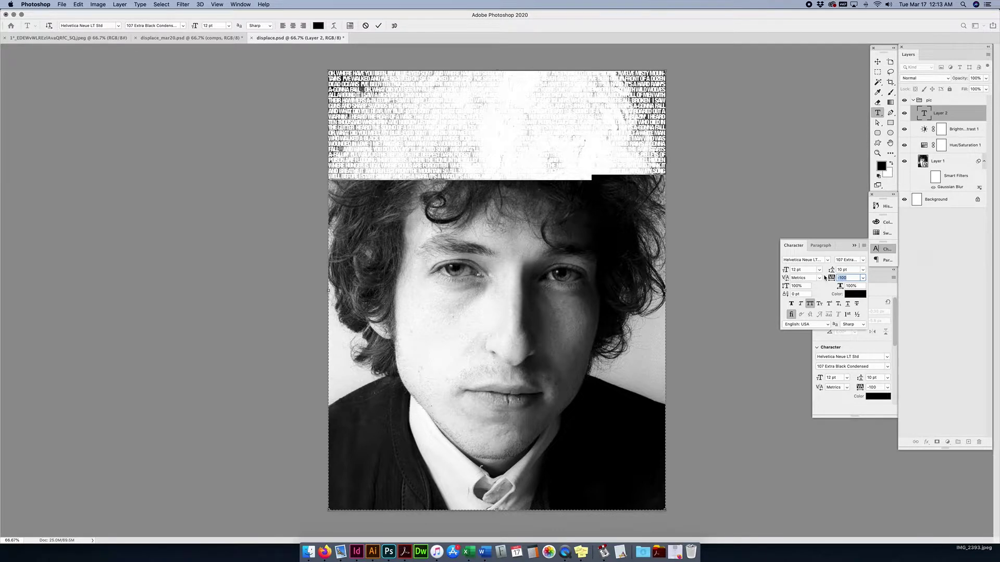
{"action": "key", "text": "Up"}
{"action": "key", "text": "Up"}
{"action": "key", "text": "Up"}
{"action": "key", "text": "Up"}
Step: Set the lyrics' leading to 9 pt and keep their tracking at -60
{"action": "left_click", "coordinate": [853, 271]}
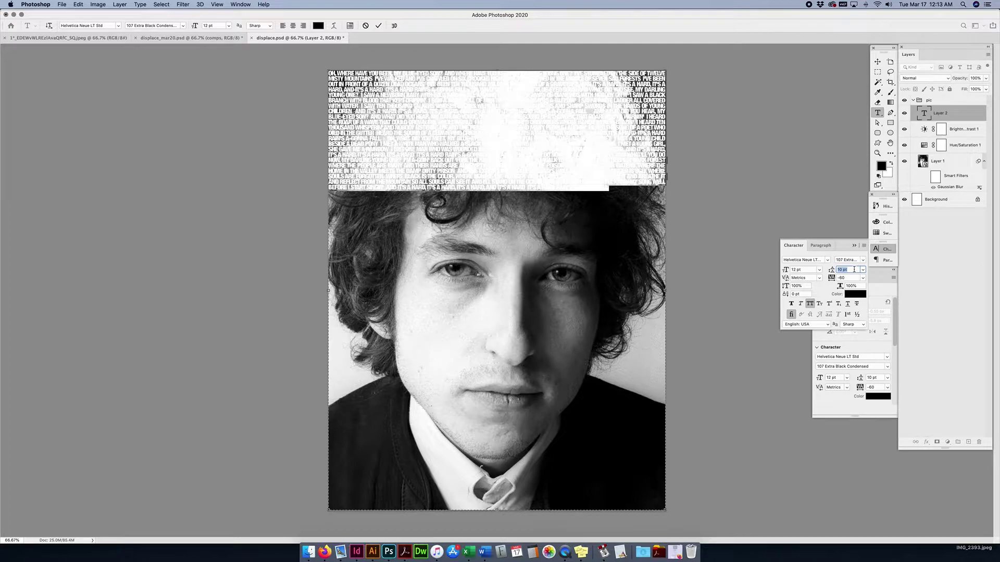
{"action": "key", "text": "Down"}
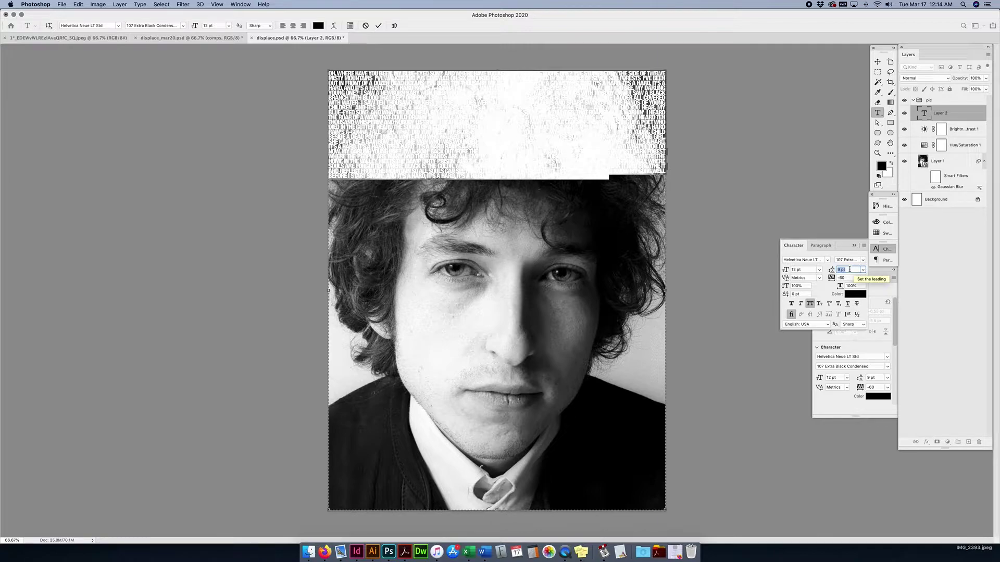
{"action": "left_click", "coordinate": [831, 278]}
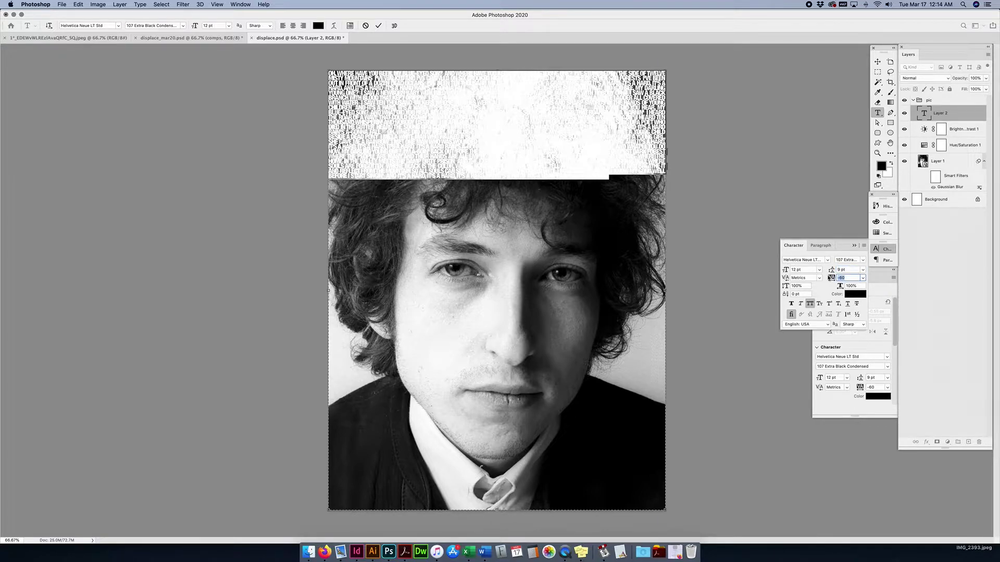
{"action": "key", "text": "Up"}
{"action": "key", "text": "Up"}
{"action": "key", "text": "Down"}
{"action": "key", "text": "Down"}
Step: Paste the lyrics repeatedly at the end of the text until they fill the whole page
{"action": "left_click", "coordinate": [556, 178]}
{"action": "key", "text": "F11"}
{"action": "key", "text": "F11"}
{"action": "key", "text": "super+v"}
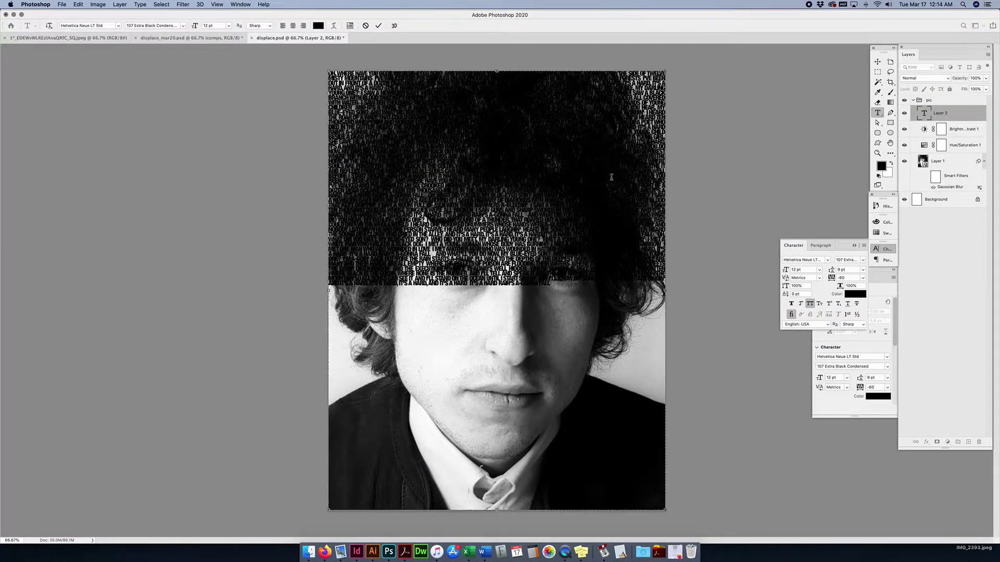
{"action": "key", "text": "super+v"}
{"action": "key", "text": "super+v"}
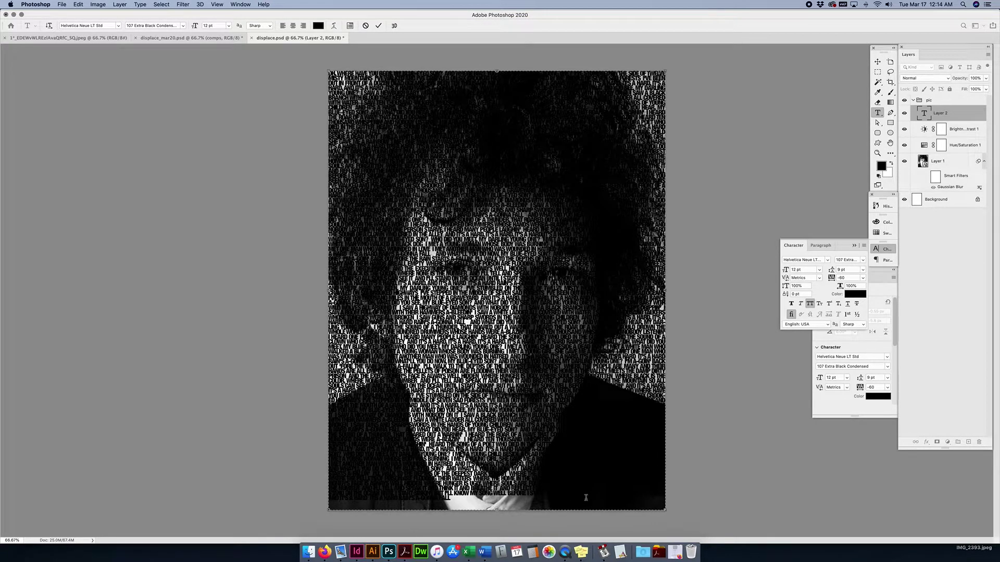
{"action": "key", "text": "super+v"}
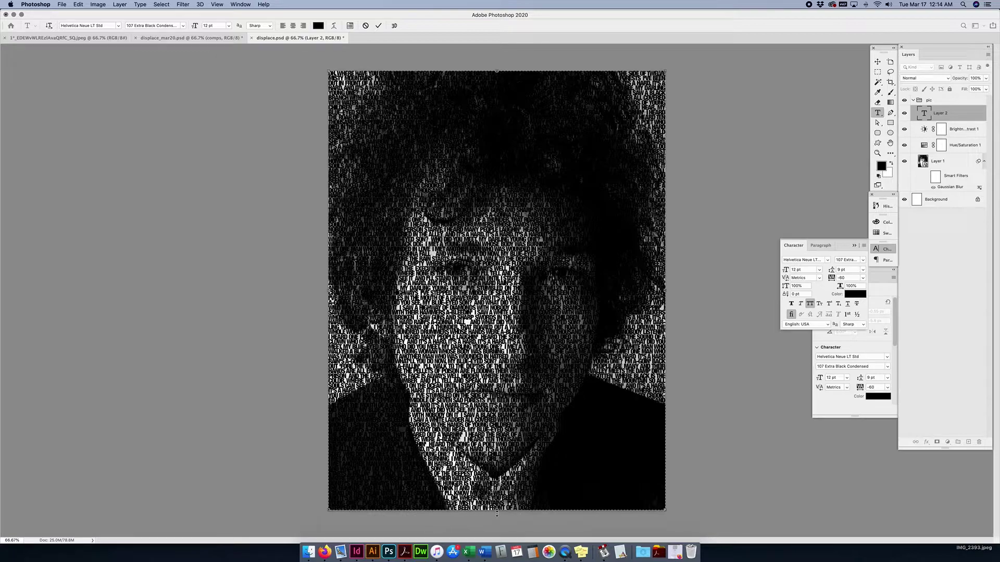
Step: Extend the lyrics text frame slightly beyond the page edges and commit the text
{"action": "left_click_drag", "start_coordinate": [497, 516], "coordinate": [496, 519]}
{"action": "left_click_drag", "start_coordinate": [665, 293], "coordinate": [671, 293]}
{"action": "left_click_drag", "start_coordinate": [497, 72], "coordinate": [498, 68]}
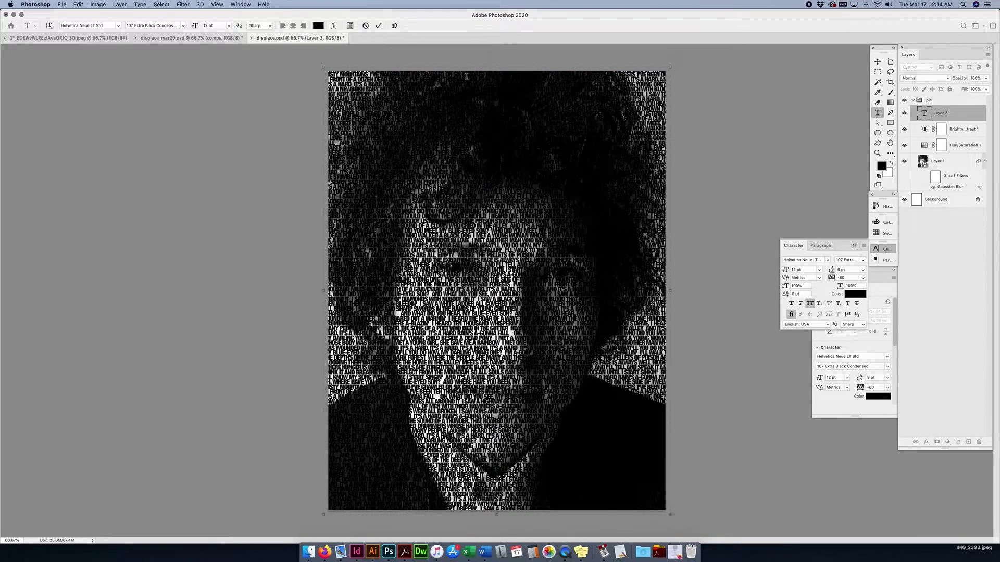
{"action": "left_click", "coordinate": [878, 61]}
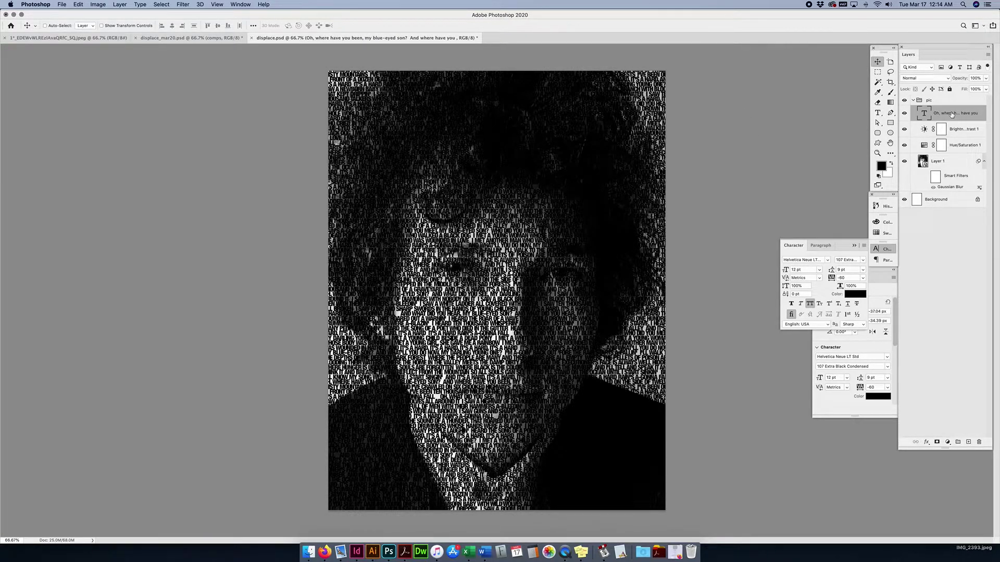
Step: Move the lyrics text layer out above the pic group and convert it to a smart object
{"action": "left_click_drag", "start_coordinate": [952, 115], "coordinate": [953, 97]}
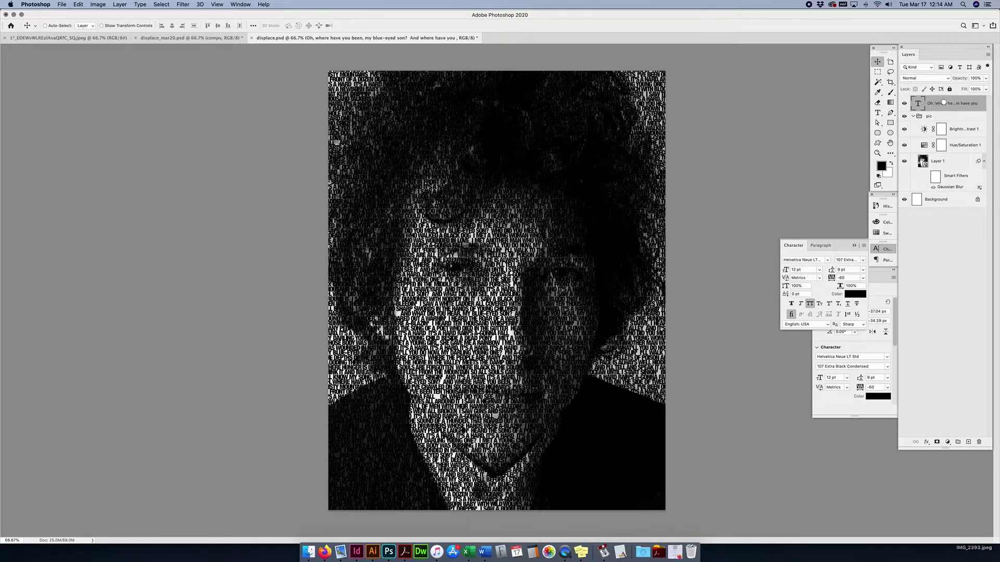
{"action": "left_click", "coordinate": [914, 116]}
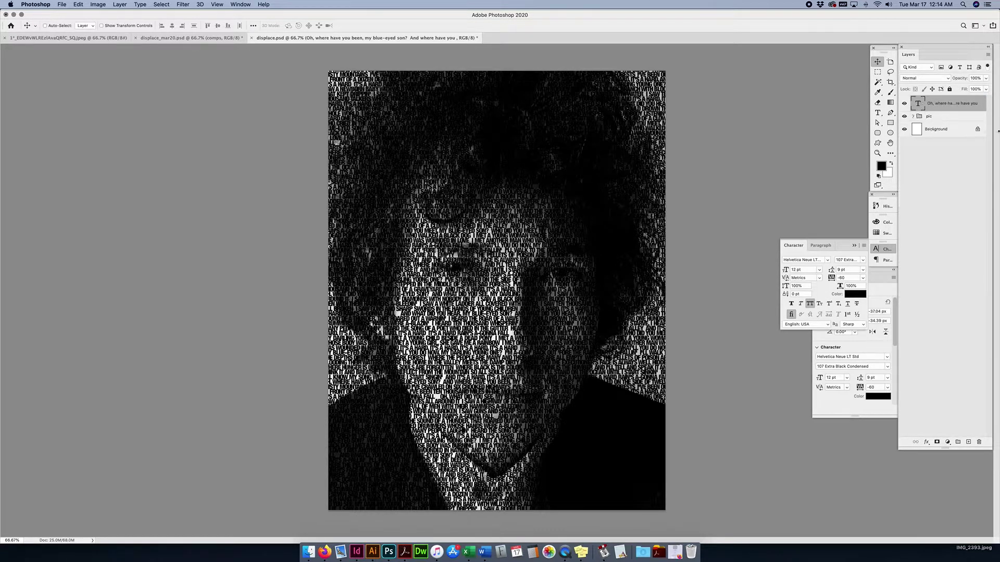
{"action": "right_click", "coordinate": [940, 102]}
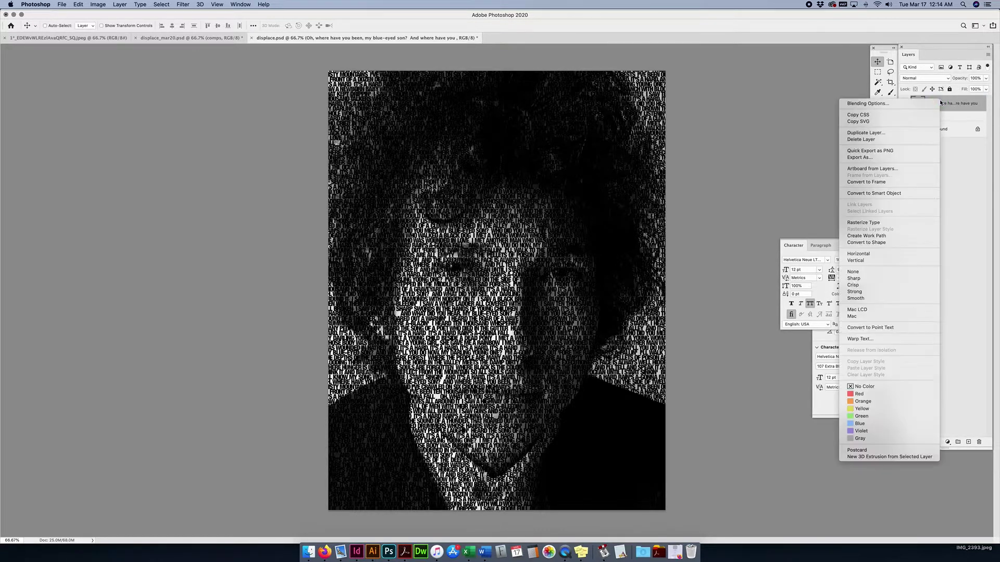
{"action": "left_click", "coordinate": [894, 193]}
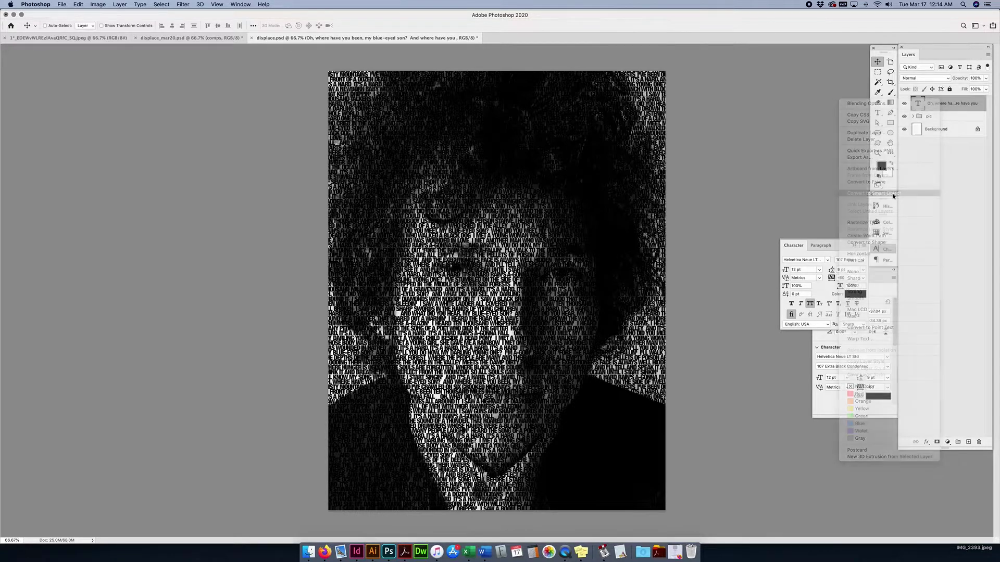
Step: Open the lyrics smart object's contents to check that its text is still editable, and close it without saving
{"action": "double_click", "coordinate": [920, 106]}
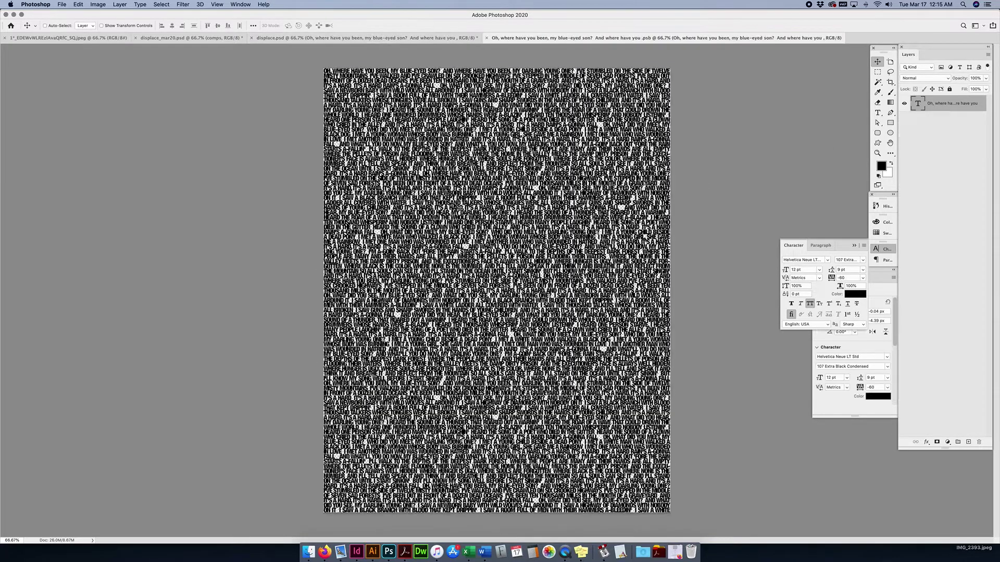
{"action": "key", "text": "super+v"}
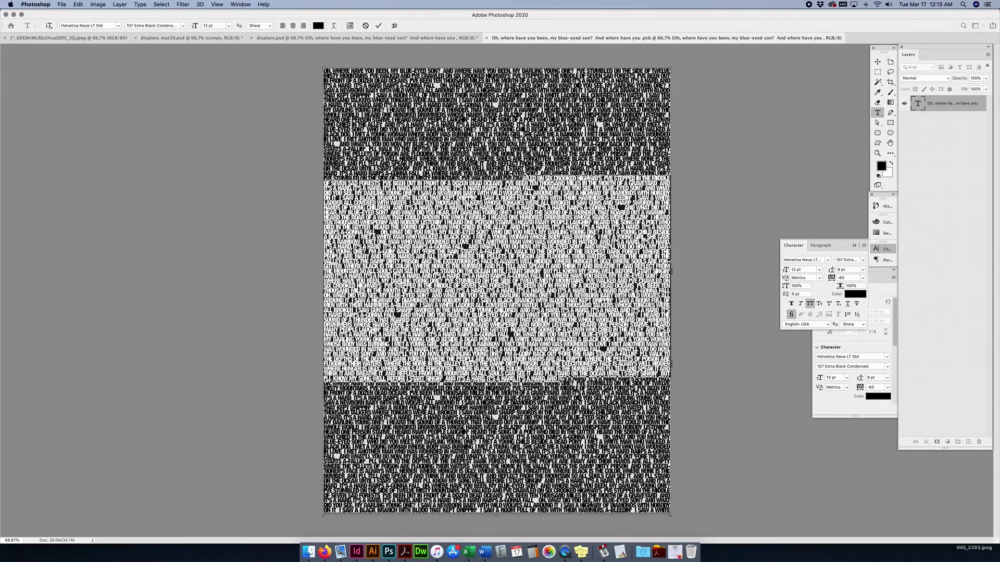
{"action": "left_click", "coordinate": [878, 62]}
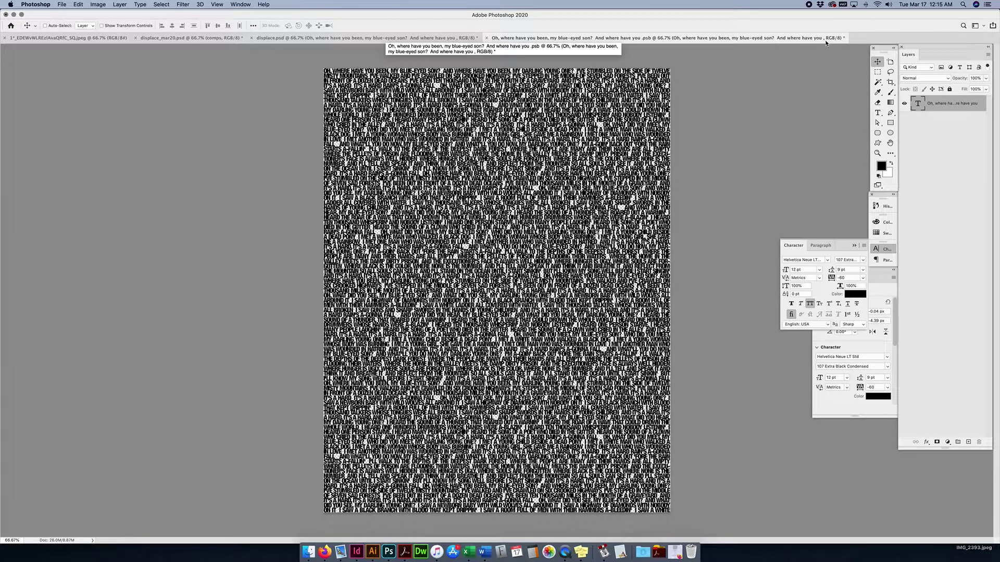
{"action": "left_click", "coordinate": [487, 38]}
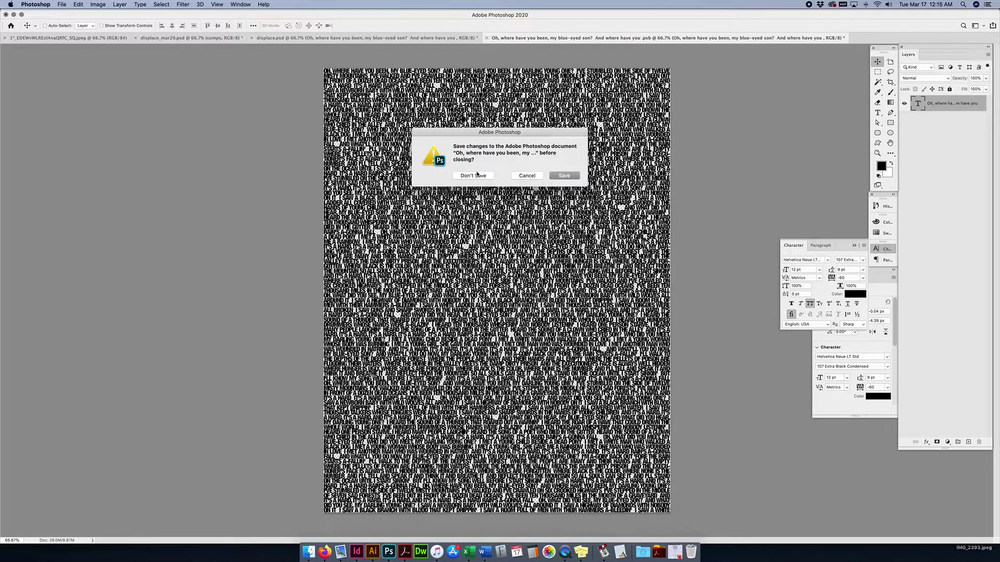
{"action": "left_click", "coordinate": [473, 176]}
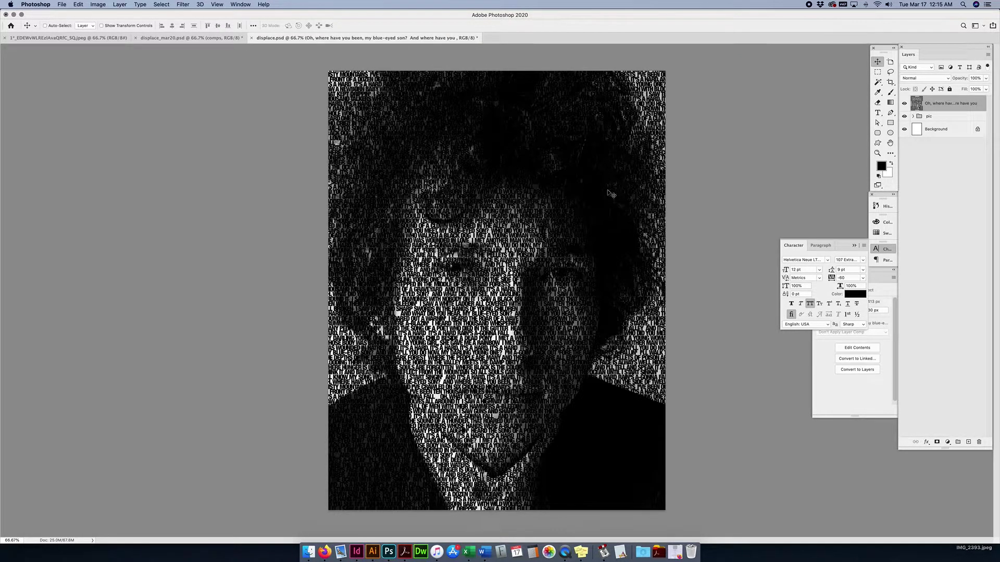
Step: Duplicate the lyrics smart object layer and hide the original lyrics layer
{"action": "mouse_move", "coordinate": [541, 237]}
{"action": "left_mouse_down"}
{"action": "mouse_move", "coordinate": [470, 242]}
{"action": "mouse_move", "coordinate": [557, 232]}
{"action": "left_mouse_up"}
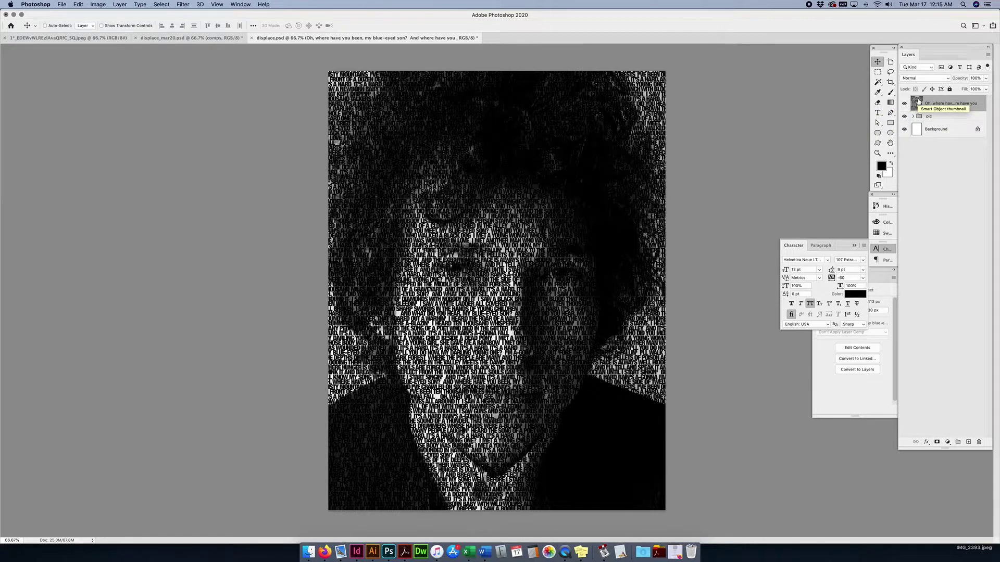
{"action": "key", "text": "super+j"}
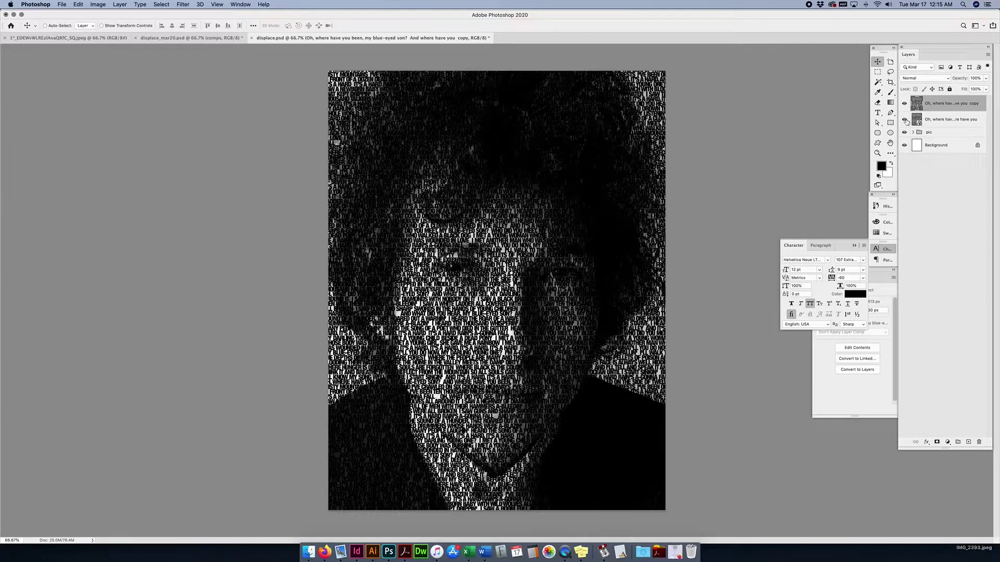
{"action": "left_click", "coordinate": [905, 120]}
Step: Apply the Displace filter to the lyrics copy with scales of 10, Stretch To Fit and Repeat Edge Pixels, using displace.psd as the map
{"action": "left_click", "coordinate": [186, 5]}
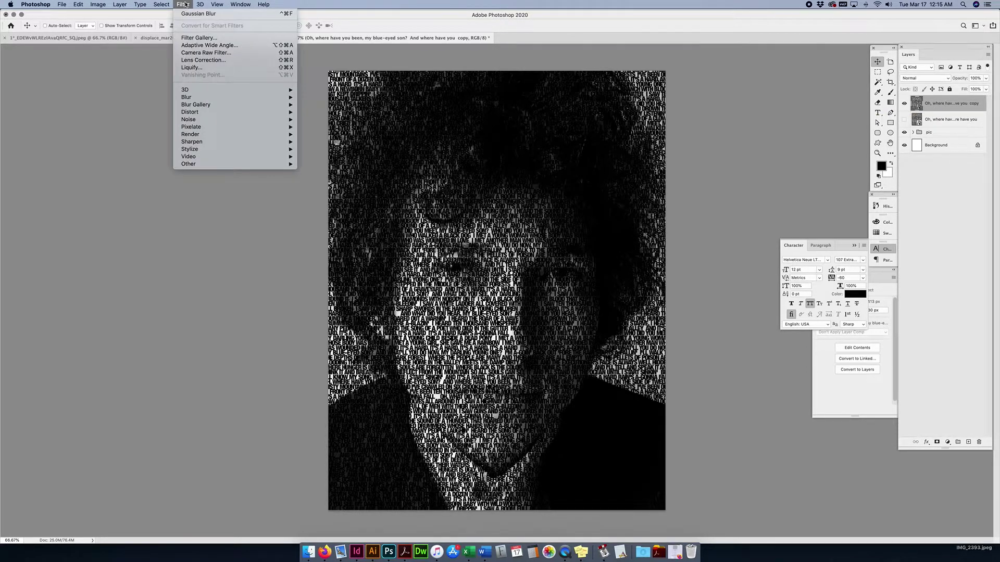
{"action": "mouse_move", "coordinate": [270, 112]}
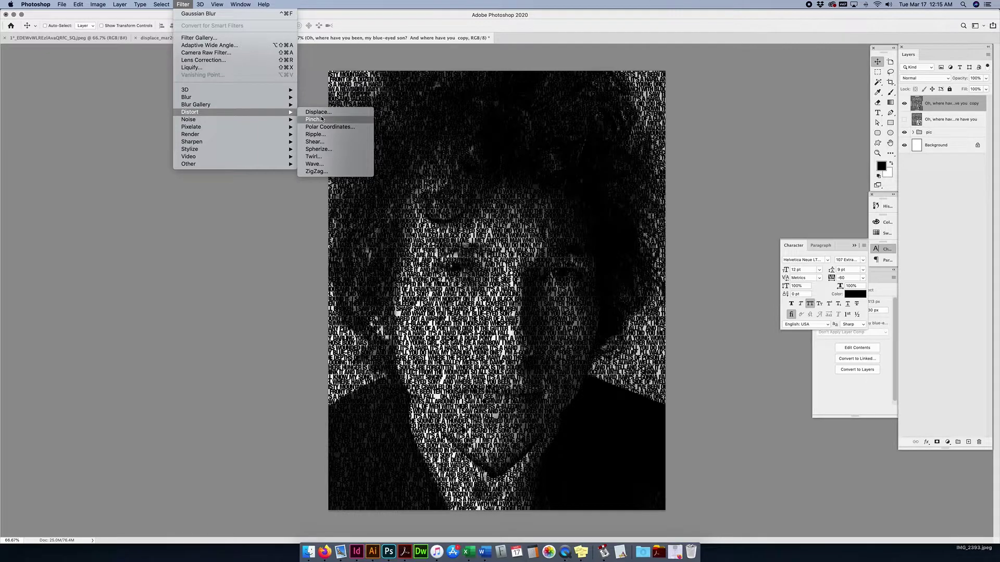
{"action": "left_click", "coordinate": [319, 111]}
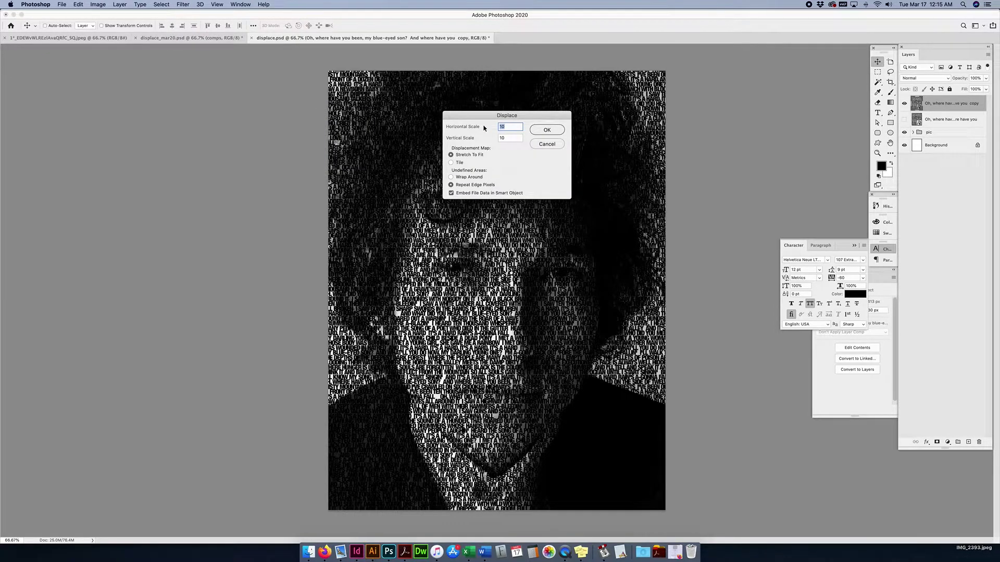
{"action": "left_click_drag", "start_coordinate": [495, 114], "coordinate": [413, 140]}
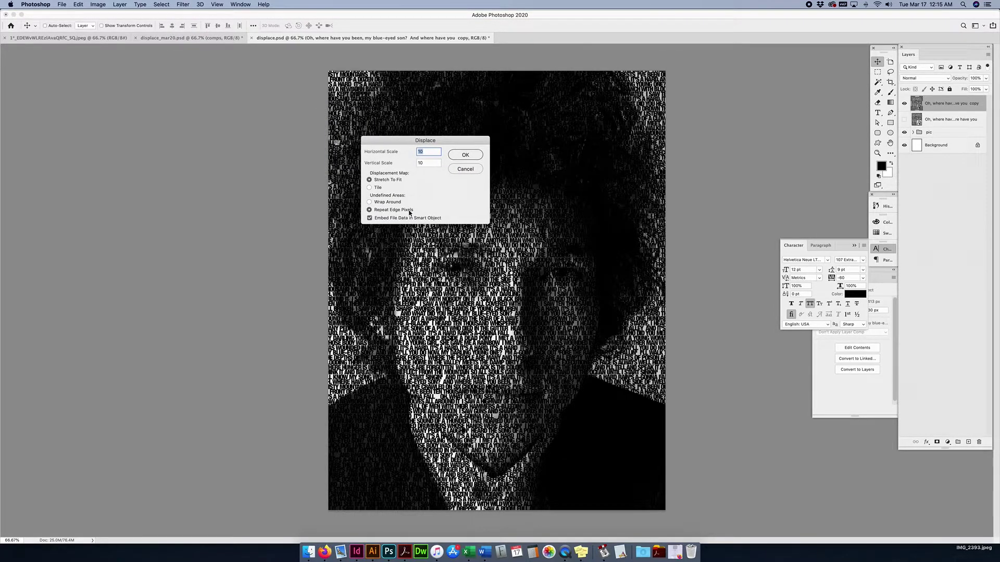
{"action": "left_click", "coordinate": [466, 156]}
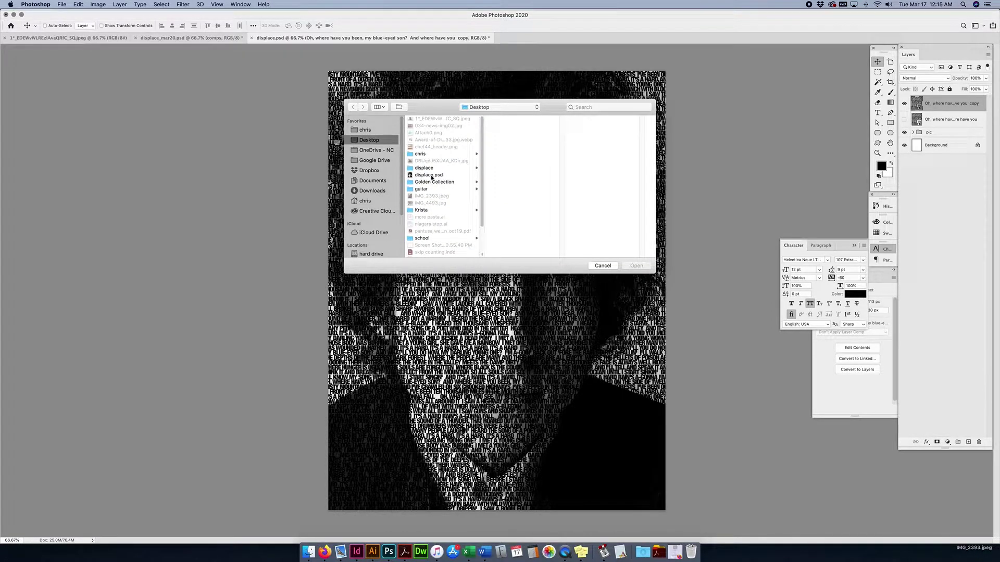
{"action": "left_click", "coordinate": [429, 175]}
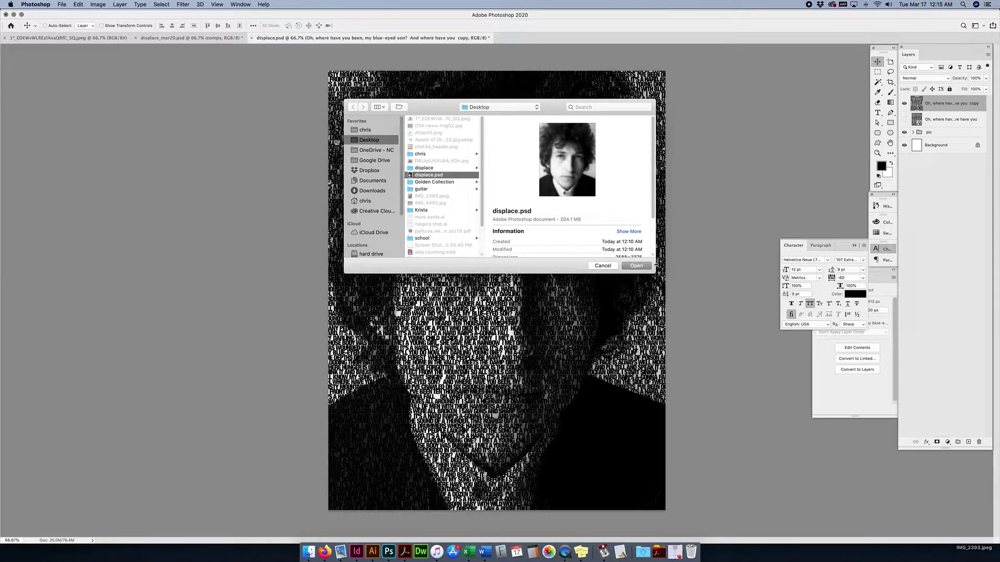
{"action": "left_click", "coordinate": [636, 266]}
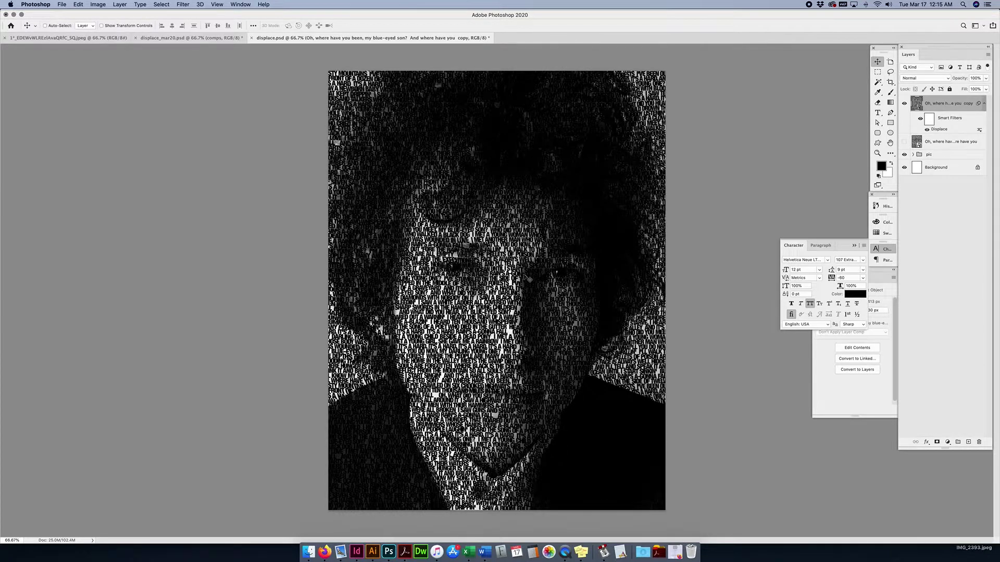
Step: Compare the displaced lyrics with the original lyrics by alternating the visibility of the two layers
{"action": "left_click", "coordinate": [904, 141]}
{"action": "left_click", "coordinate": [905, 104]}
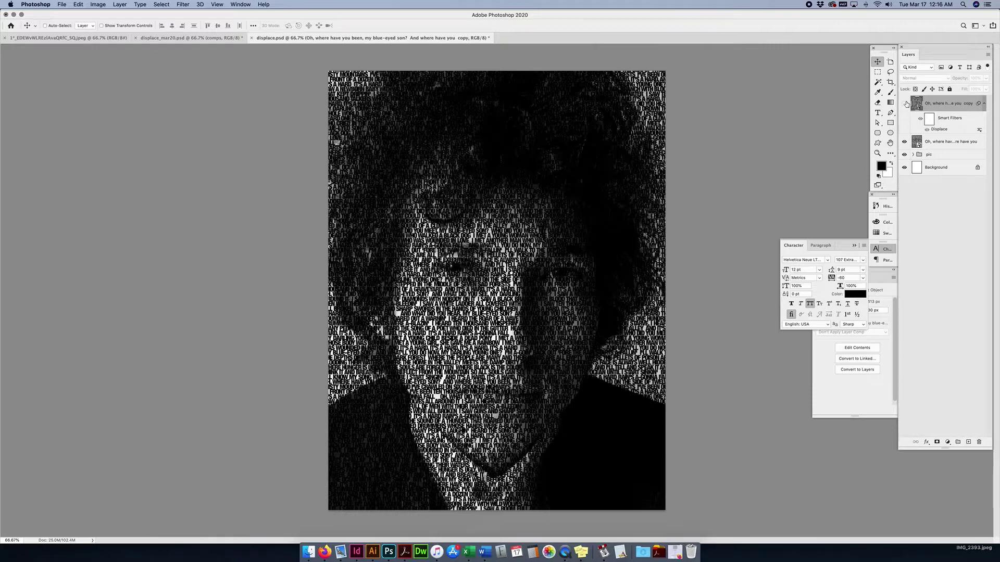
{"action": "left_click", "coordinate": [904, 141]}
{"action": "left_click", "coordinate": [905, 103]}
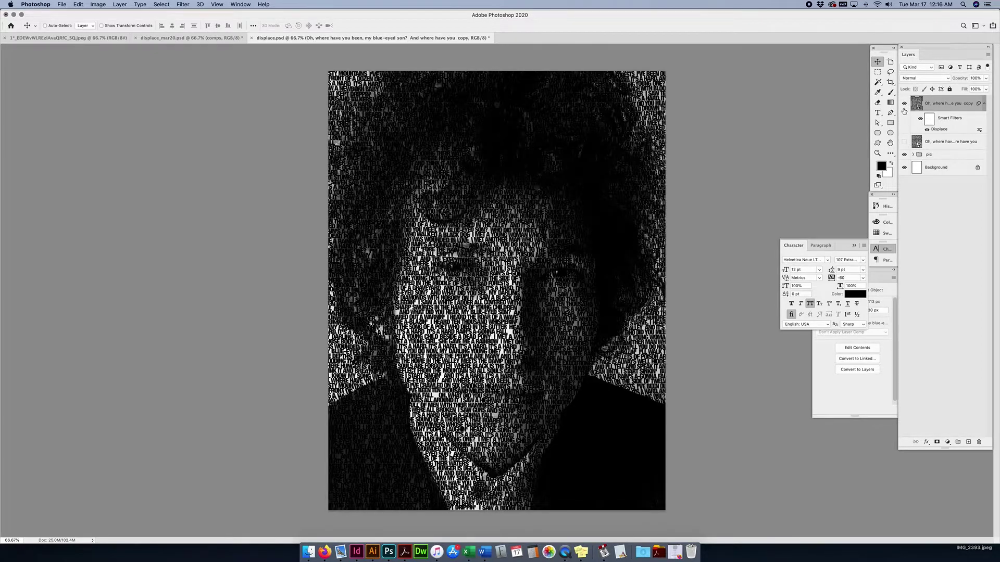
{"action": "left_click", "coordinate": [904, 104]}
{"action": "left_click", "coordinate": [904, 141]}
Step: Load the displaced lyrics as a selection, paste a merged copy of the portrait through it as a new top layer, and hide the lyrics and pic group
{"action": "left_click", "coordinate": [904, 103]}
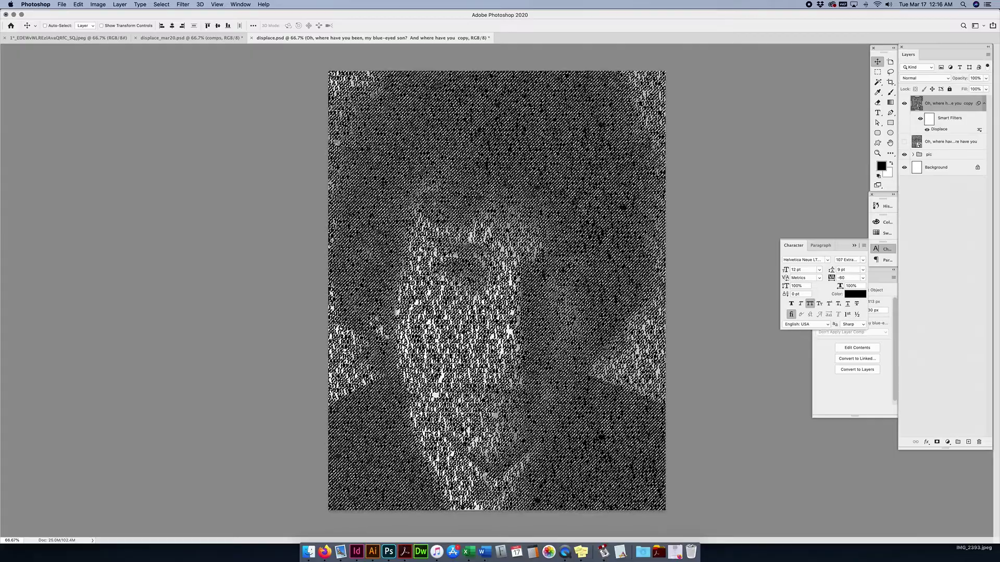
{"action": "left_click", "coordinate": [905, 103]}
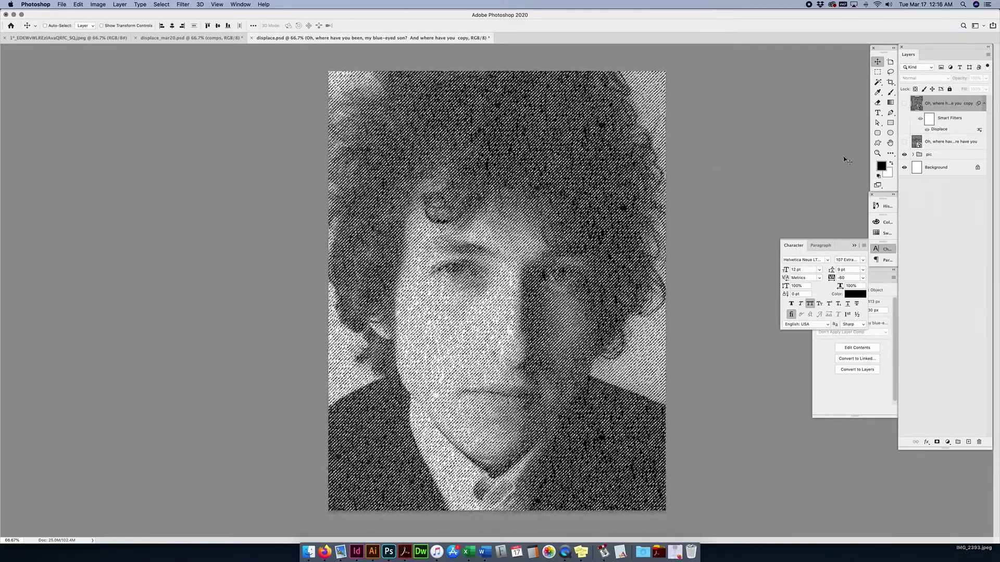
{"action": "left_click", "coordinate": [913, 154]}
{"action": "left_click", "coordinate": [949, 199]}
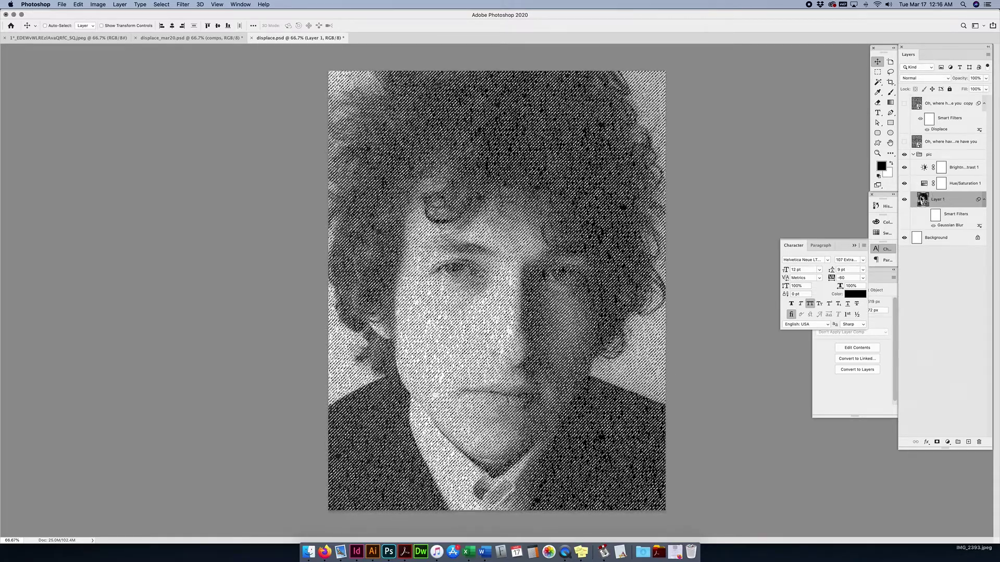
{"action": "left_click", "coordinate": [78, 4]}
{"action": "left_click", "coordinate": [92, 68]}
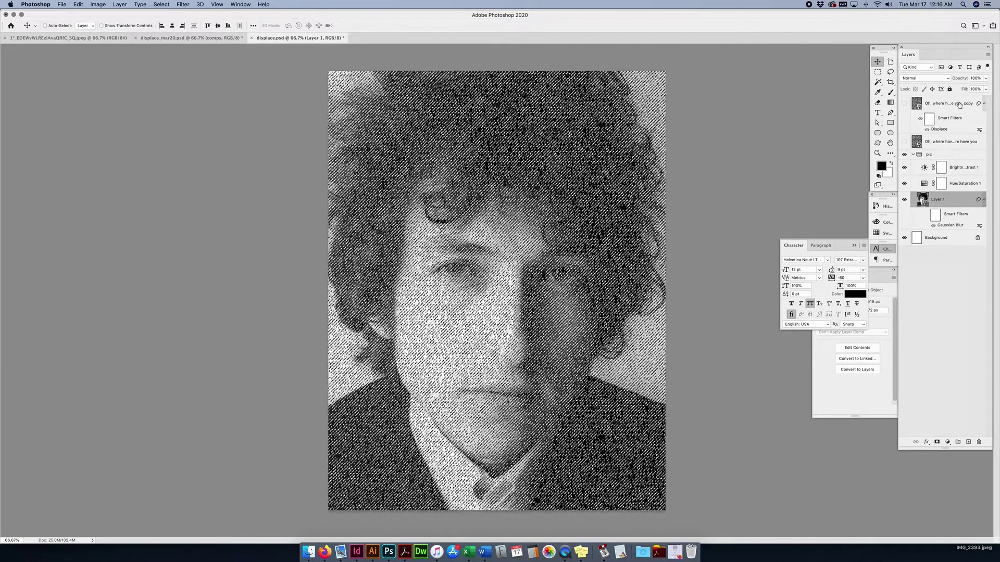
{"action": "key", "text": "super+v"}
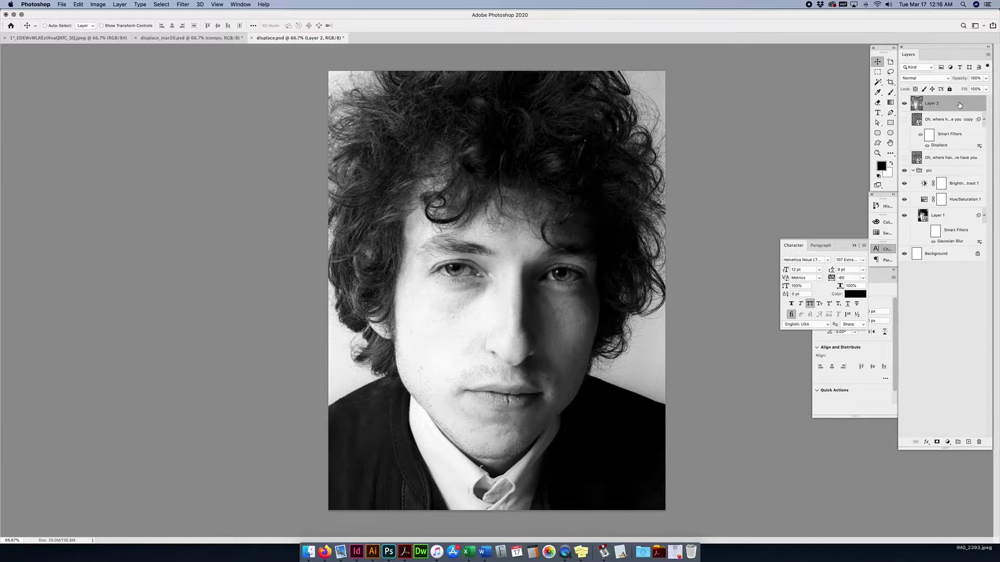
{"action": "left_click", "coordinate": [913, 170]}
{"action": "left_click", "coordinate": [905, 172]}
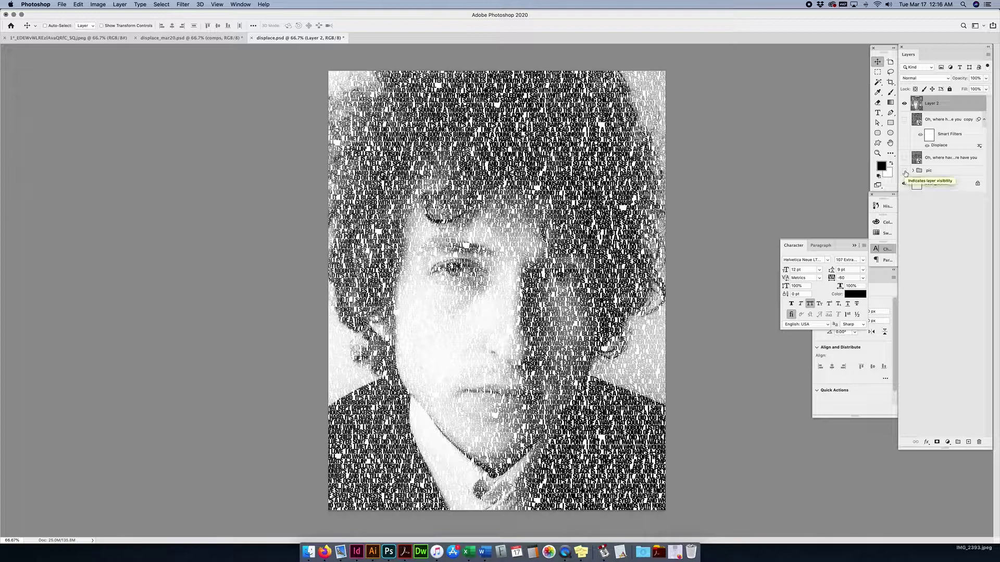
Step: Group the two lyrics smart object layers and name the group "type"
{"action": "left_click", "coordinate": [939, 120]}
{"action": "left_click", "coordinate": [945, 161], "text": "shift"}
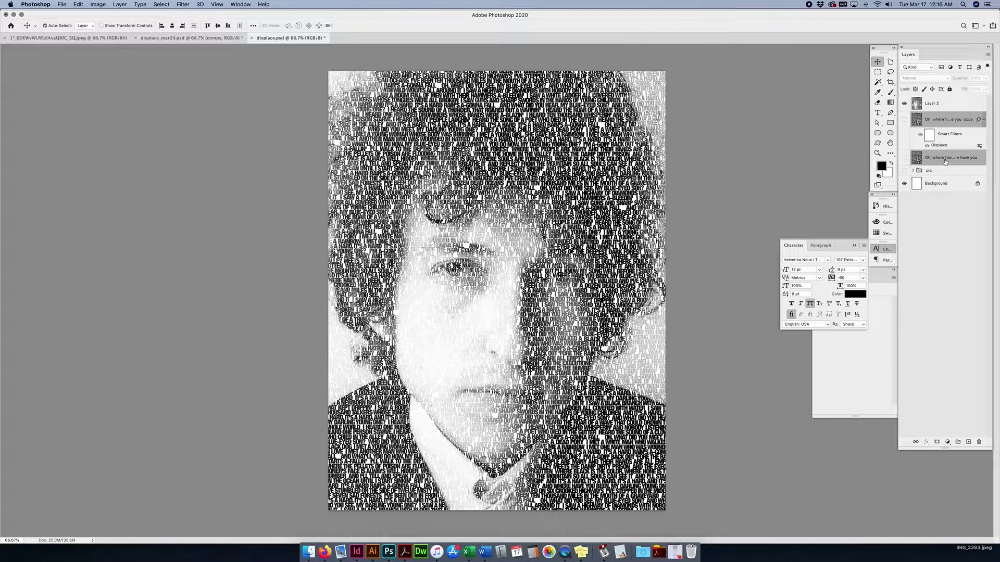
{"action": "key", "text": "super+g"}
{"action": "double_click", "coordinate": [936, 116]}
{"action": "type", "text": "t"}
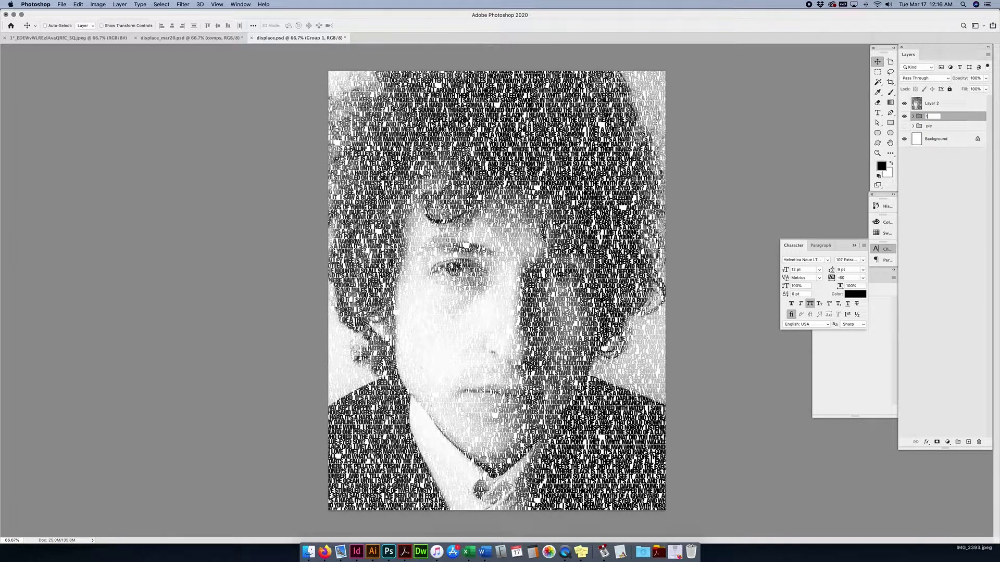
{"action": "type", "text": "ype"}
{"action": "key", "text": "Return"}
{"action": "left_click", "coordinate": [913, 126]}
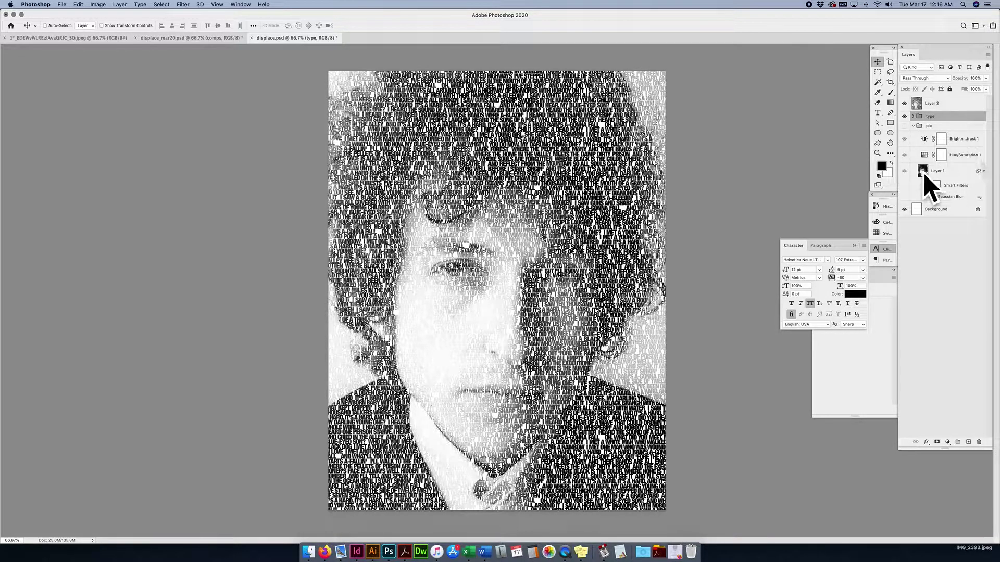
{"action": "left_click", "coordinate": [913, 126]}
{"action": "left_click", "coordinate": [913, 116]}
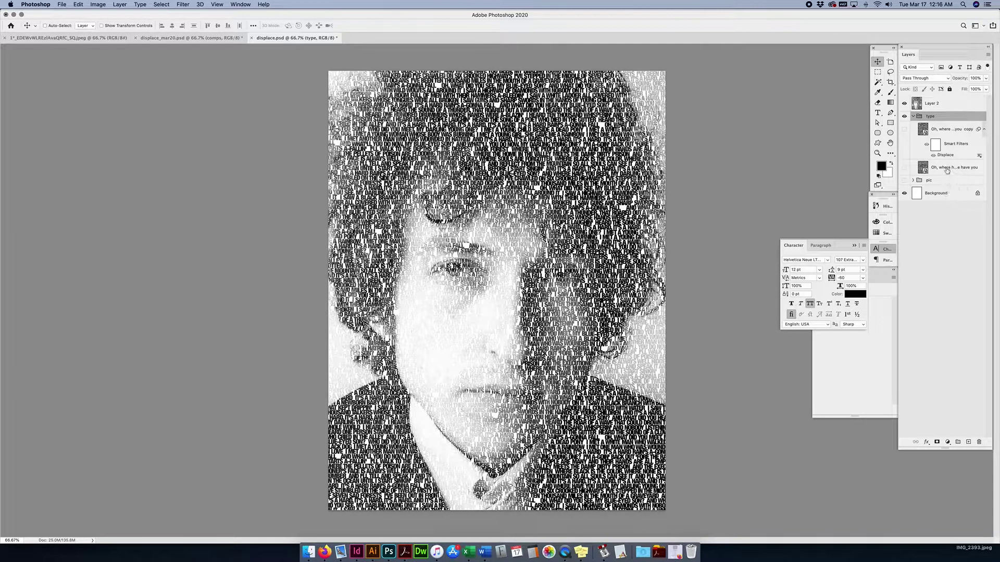
{"action": "left_click", "coordinate": [945, 134]}
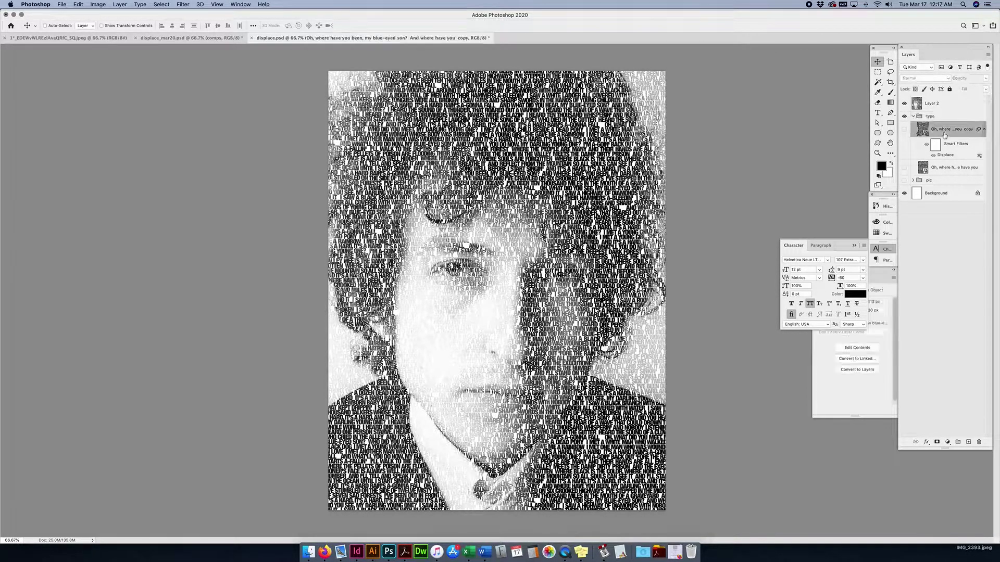
{"action": "left_click", "coordinate": [913, 116]}
{"action": "left_click", "coordinate": [931, 103]}
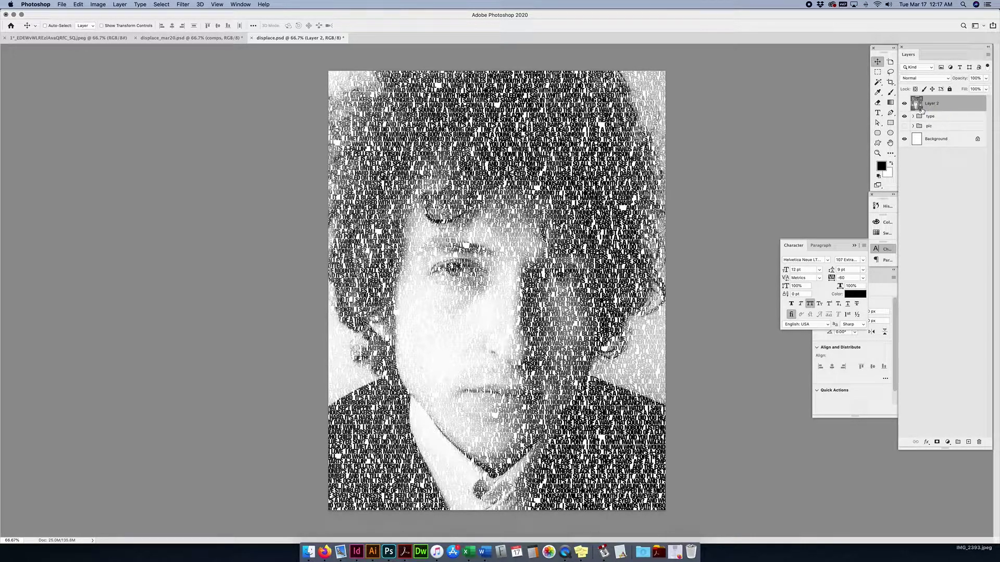
Step: Unlock the Background layer and fill it with a black foreground color
{"action": "left_click", "coordinate": [978, 141]}
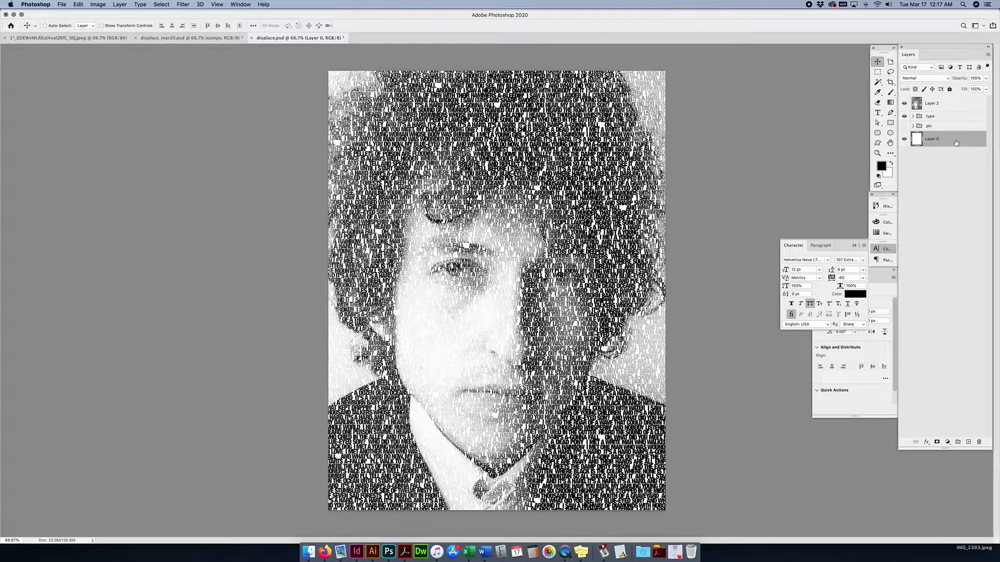
{"action": "left_click", "coordinate": [883, 167]}
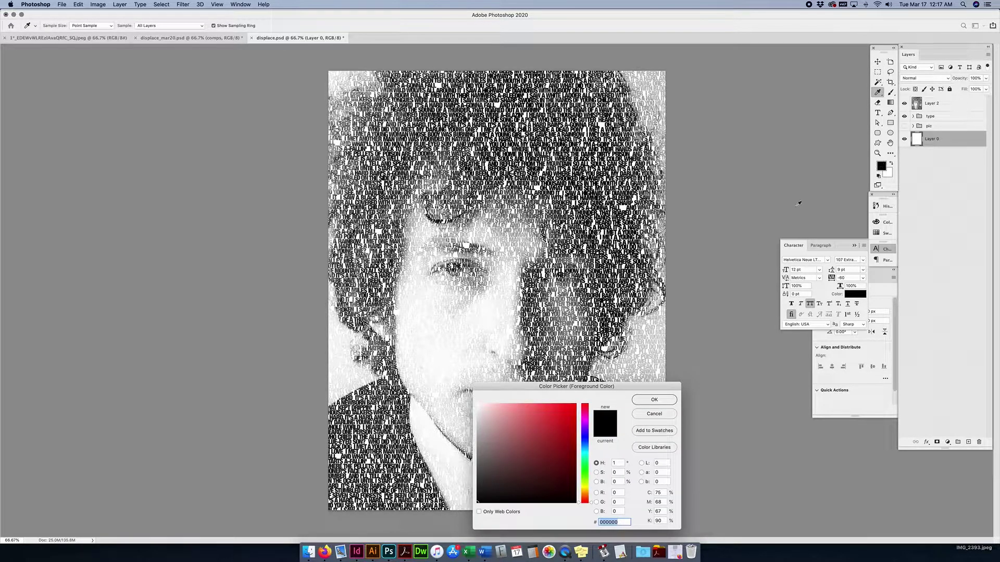
{"action": "left_click", "coordinate": [576, 502]}
{"action": "left_click", "coordinate": [662, 402]}
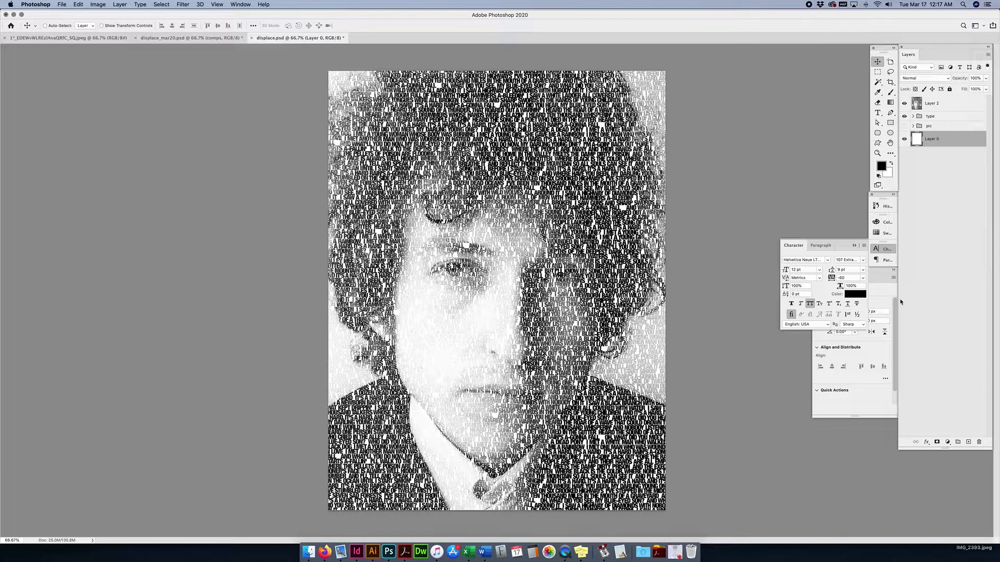
{"action": "key", "text": "alt+BackSpace"}
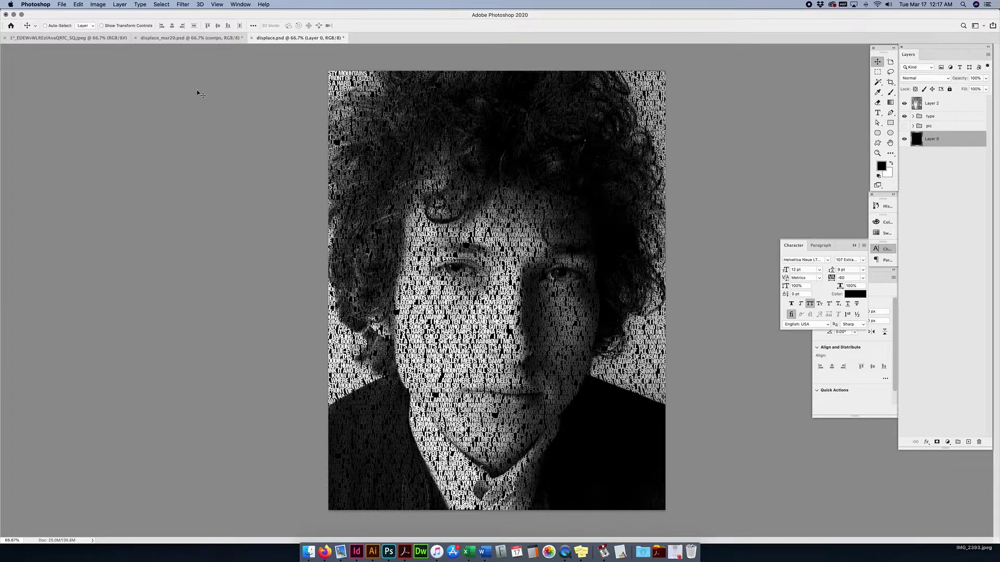
Step: Review the layers inside the pic and type groups, and collapse both groups again
{"action": "left_click", "coordinate": [914, 126]}
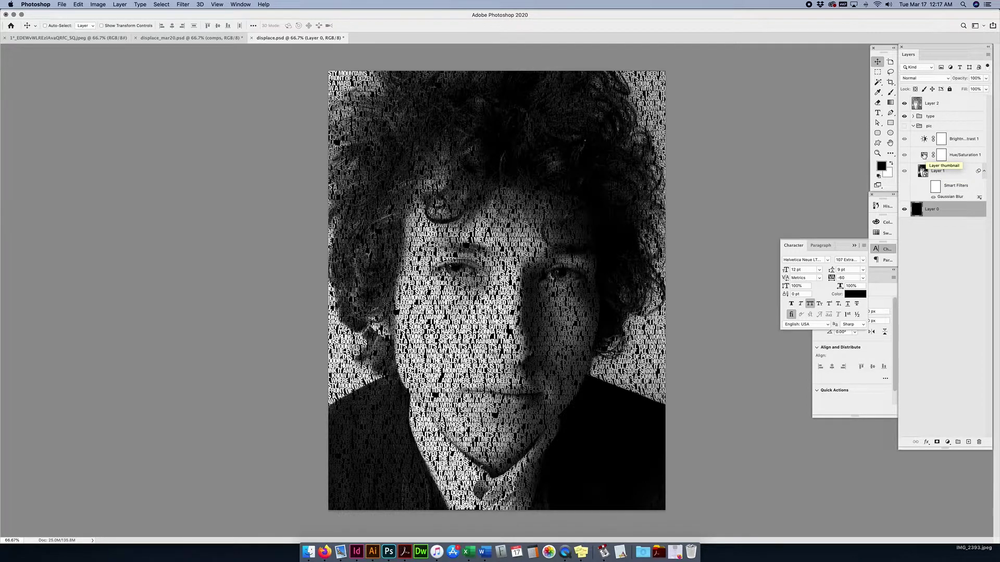
{"action": "left_click", "coordinate": [914, 126]}
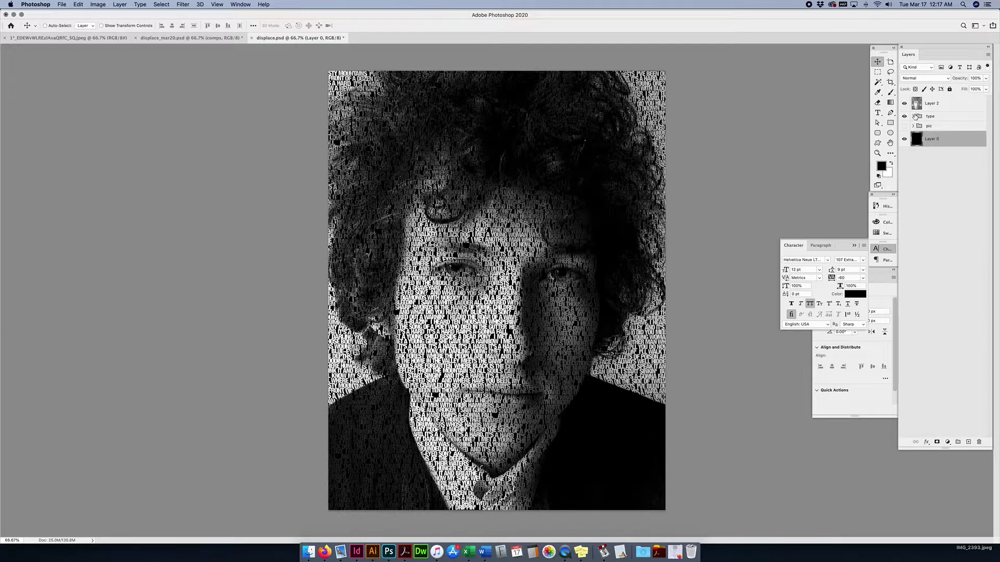
{"action": "left_click", "coordinate": [914, 116]}
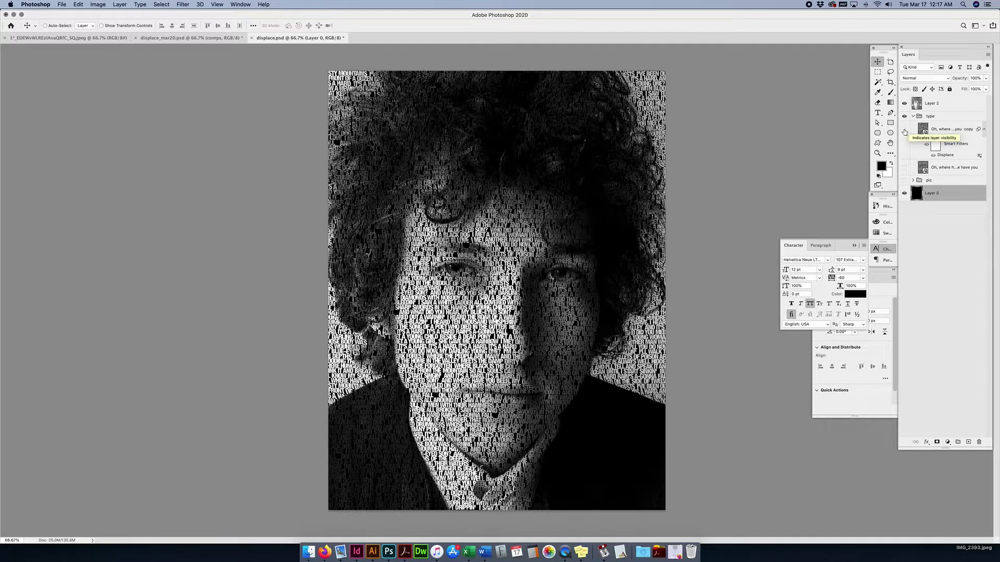
{"action": "left_click", "coordinate": [913, 180]}
{"action": "key", "text": "alt+bracketright"}
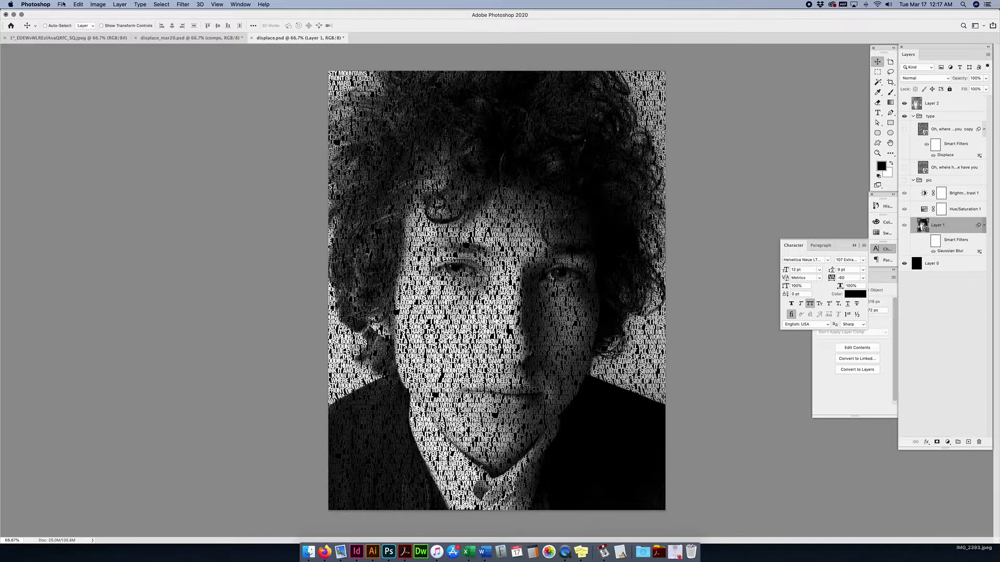
{"action": "left_click", "coordinate": [914, 117]}
{"action": "left_click", "coordinate": [913, 126]}
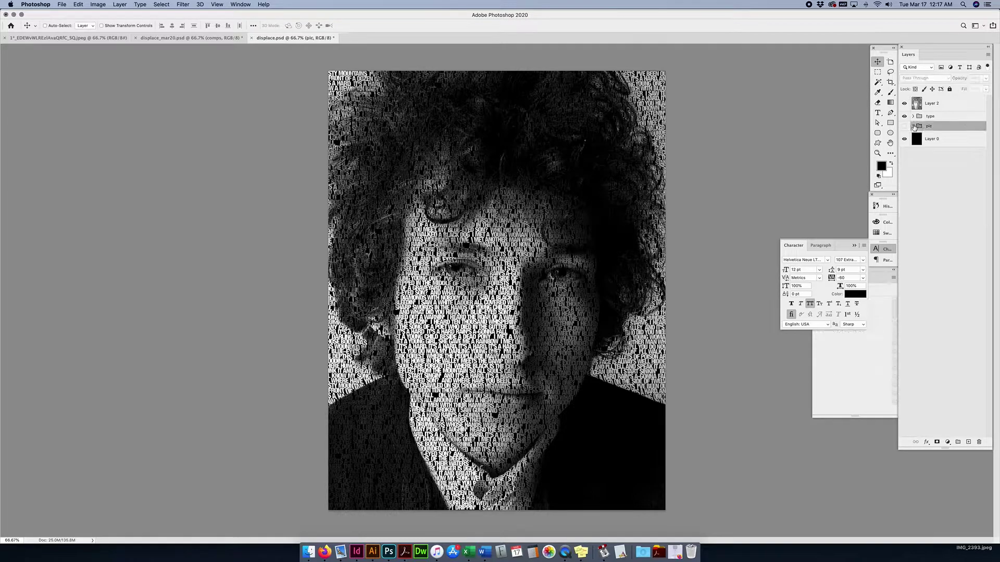
Step: Switch to displace_mar20.psd, hide the comps and final groups, and show the pic group with its layers expanded
{"action": "left_click", "coordinate": [208, 39]}
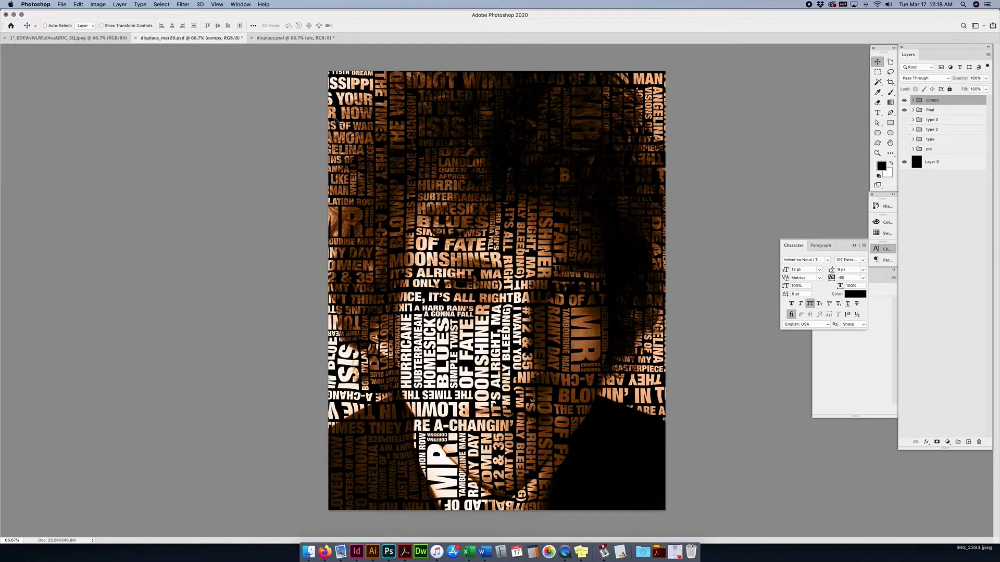
{"action": "left_click_drag", "start_coordinate": [904, 100], "coordinate": [904, 110]}
{"action": "left_click", "coordinate": [904, 150]}
{"action": "left_click", "coordinate": [911, 149]}
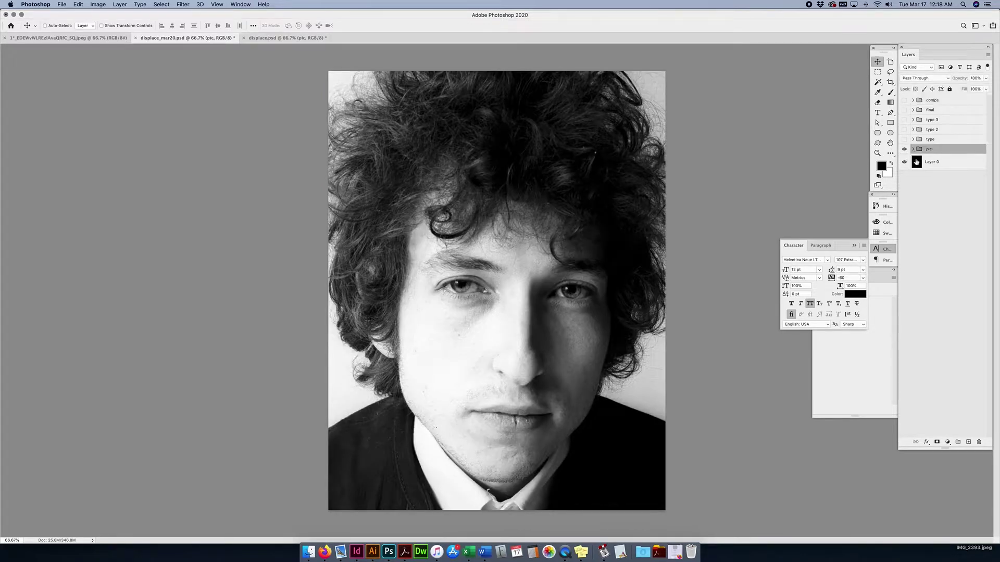
{"action": "left_click", "coordinate": [913, 149]}
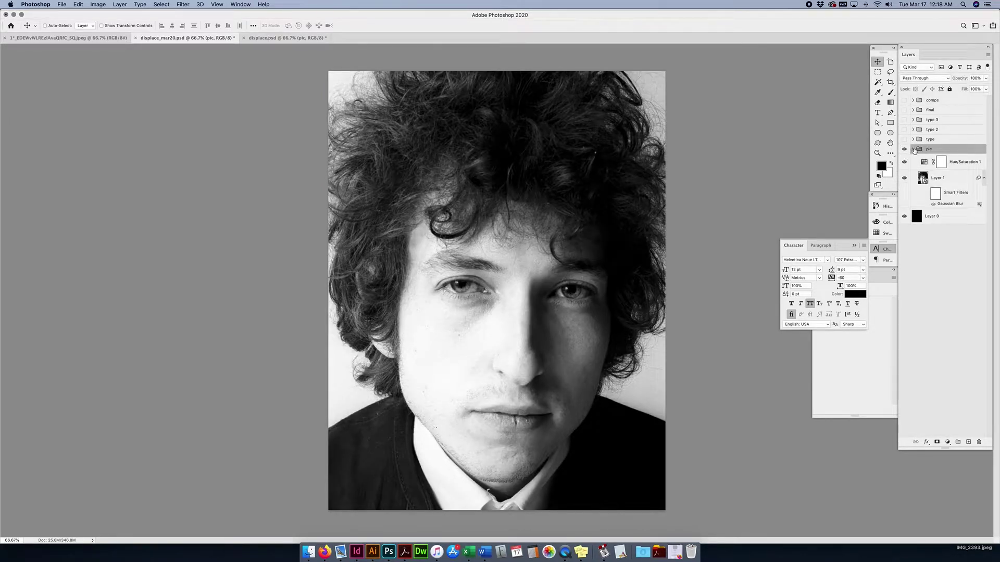
Step: Collapse the pic group, show and expand the type group, and make its displaced lyrics copy visible
{"action": "left_click", "coordinate": [913, 149]}
{"action": "left_click", "coordinate": [905, 139]}
{"action": "left_click", "coordinate": [913, 139]}
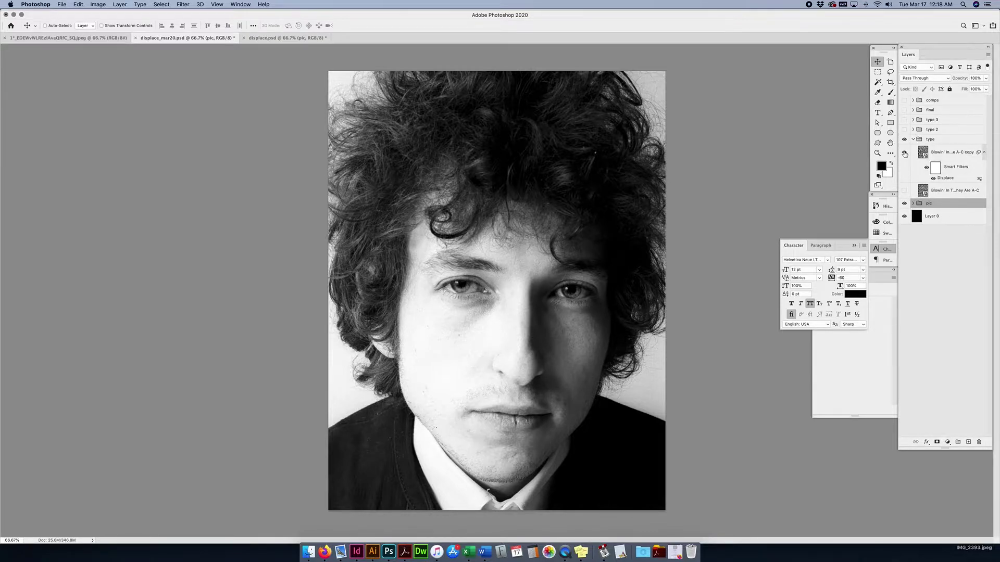
{"action": "left_click", "coordinate": [904, 153]}
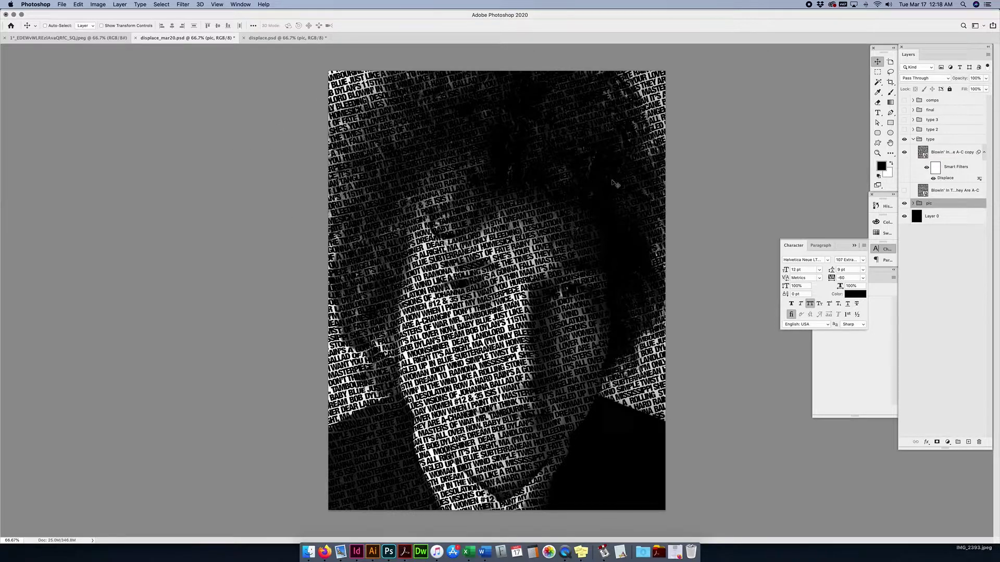
Step: Expand and show the final group with only Layer 2 visible, hiding the type and pic groups
{"action": "left_click", "coordinate": [913, 110]}
{"action": "left_click", "coordinate": [904, 187]}
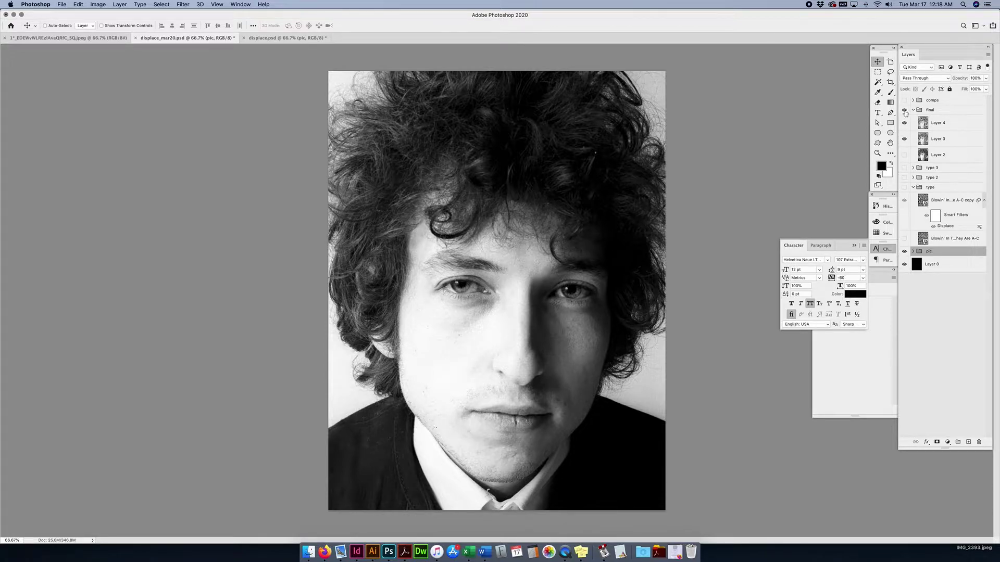
{"action": "left_click", "coordinate": [905, 111]}
{"action": "left_click", "coordinate": [904, 155]}
{"action": "left_click", "coordinate": [905, 139]}
{"action": "left_click", "coordinate": [905, 123]}
{"action": "left_click", "coordinate": [905, 251]}
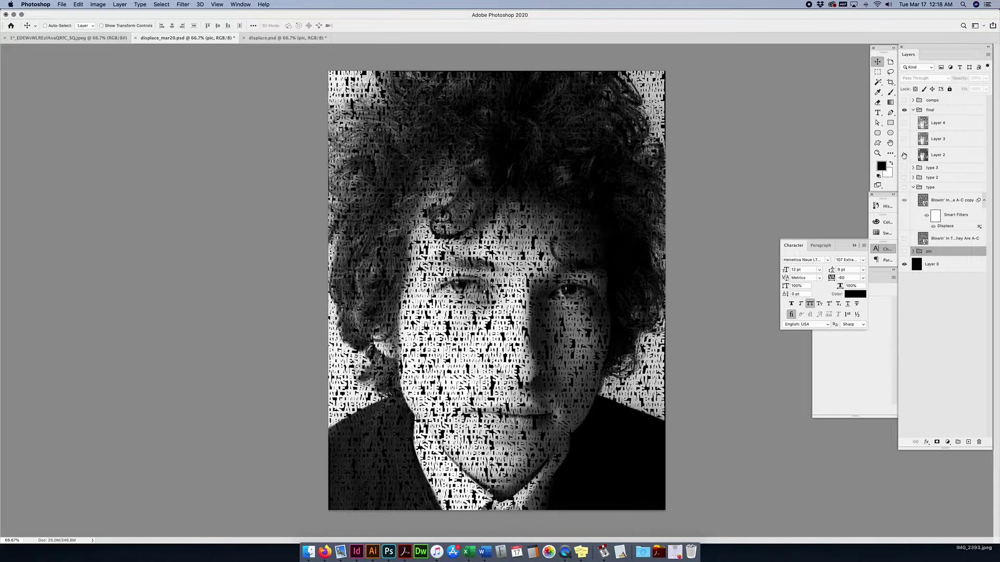
Step: Compare the finished versions by showing Layer 3, Layer 2 and Layer 4 of the final group one at a time
{"action": "left_click", "coordinate": [905, 155]}
{"action": "left_click", "coordinate": [905, 139]}
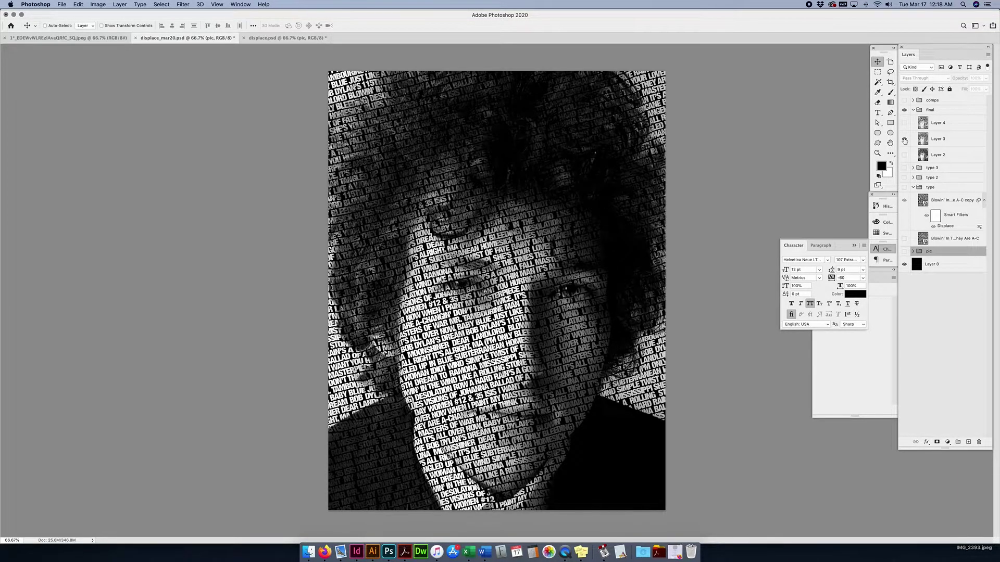
{"action": "left_click", "coordinate": [905, 139]}
{"action": "left_click", "coordinate": [905, 156]}
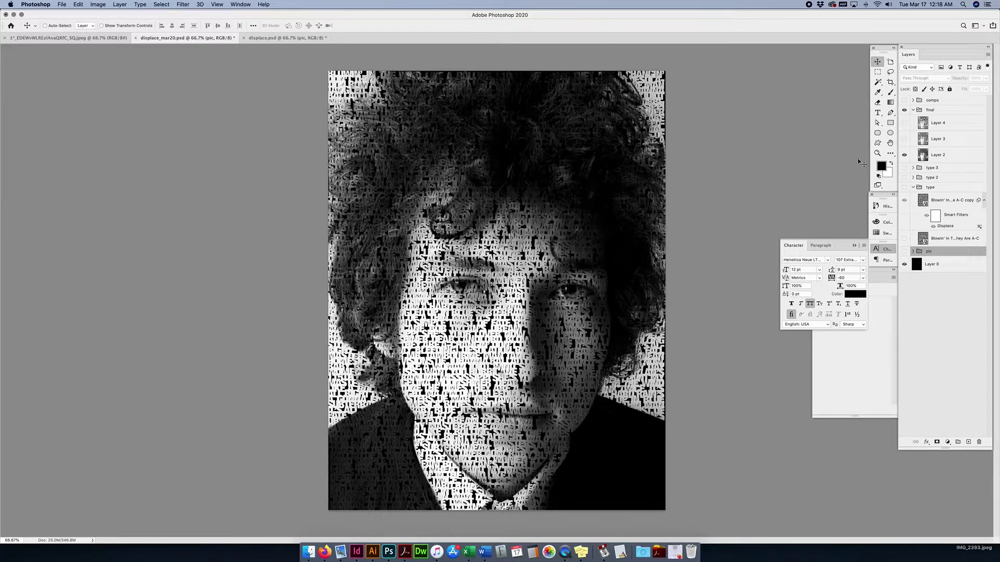
{"action": "left_click", "coordinate": [904, 155]}
{"action": "left_click", "coordinate": [904, 123]}
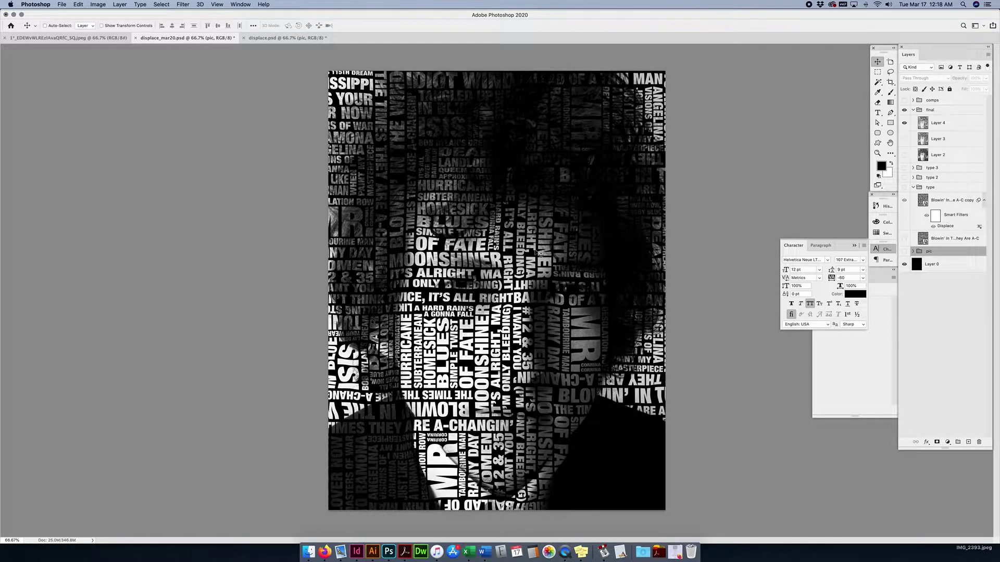
Step: Switch to InDesign, bring up the Untitled-1 song-title layout, and inspect the title list beside the artwork
{"action": "left_click", "coordinate": [356, 551]}
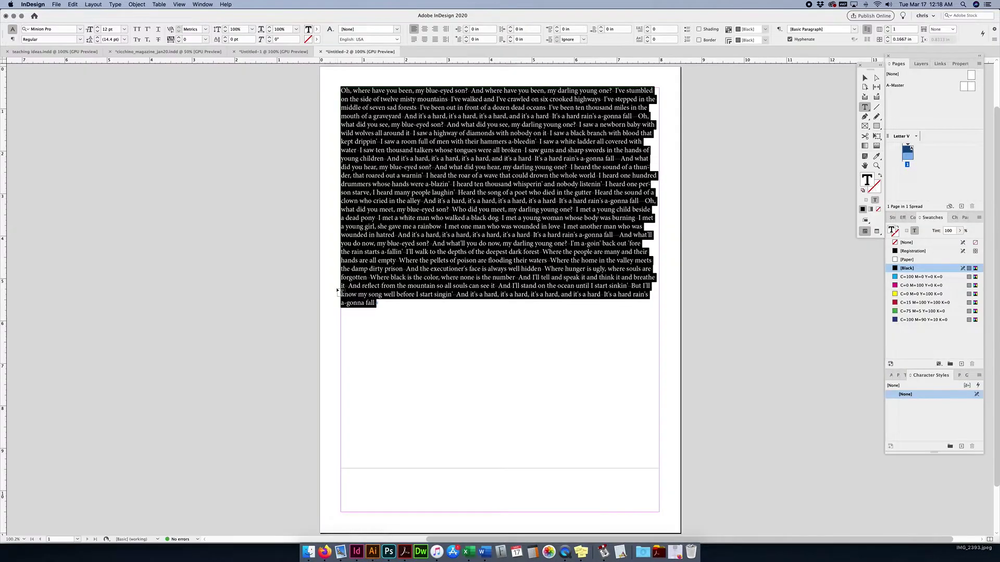
{"action": "left_click", "coordinate": [269, 52]}
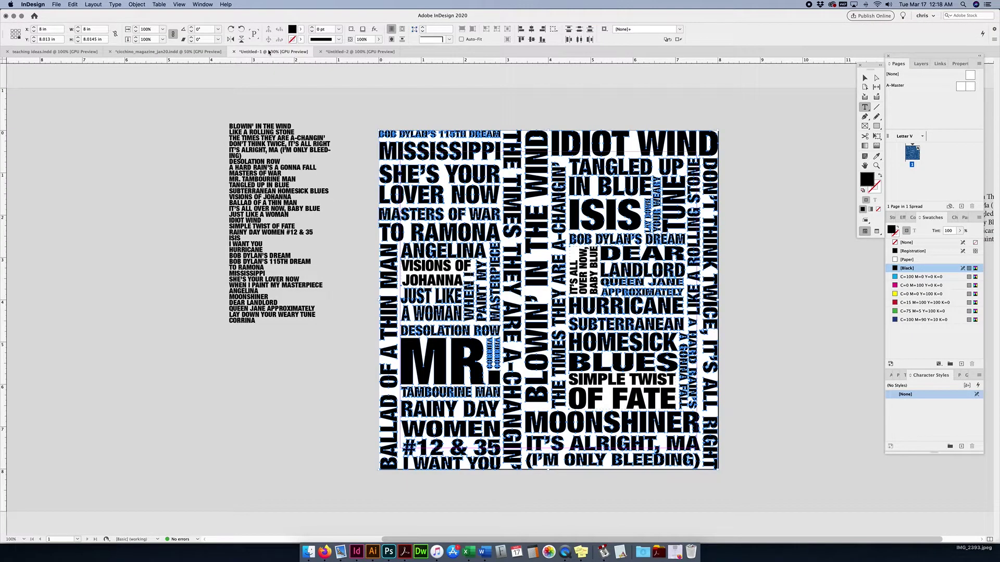
{"action": "key", "text": "v"}
{"action": "left_click", "coordinate": [339, 134]}
{"action": "left_click_drag", "start_coordinate": [179, 336], "coordinate": [349, 92]}
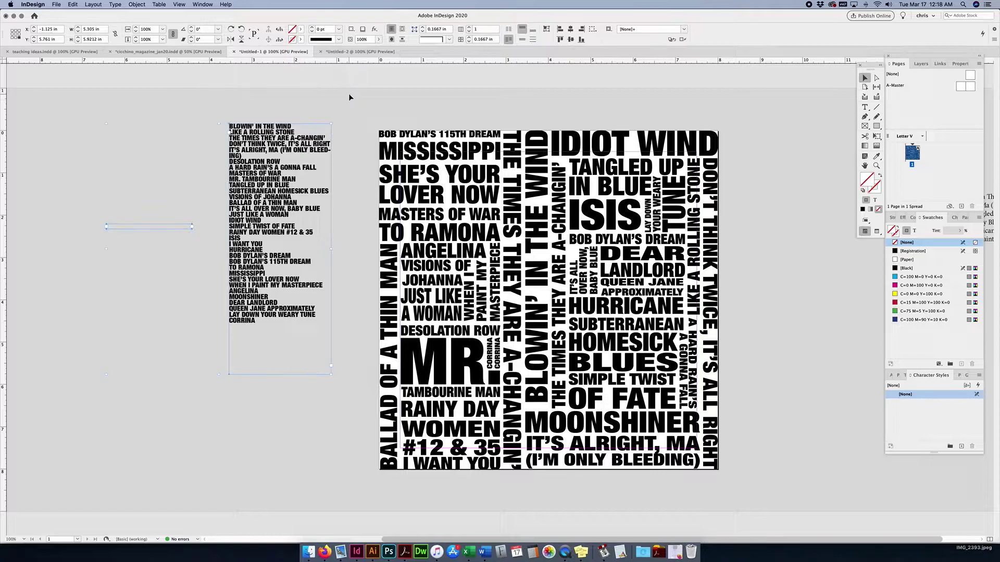
{"action": "scroll", "coordinate": [349, 93], "scroll_direction": "left", "scroll_amount": 2}
{"action": "left_click", "coordinate": [367, 102]}
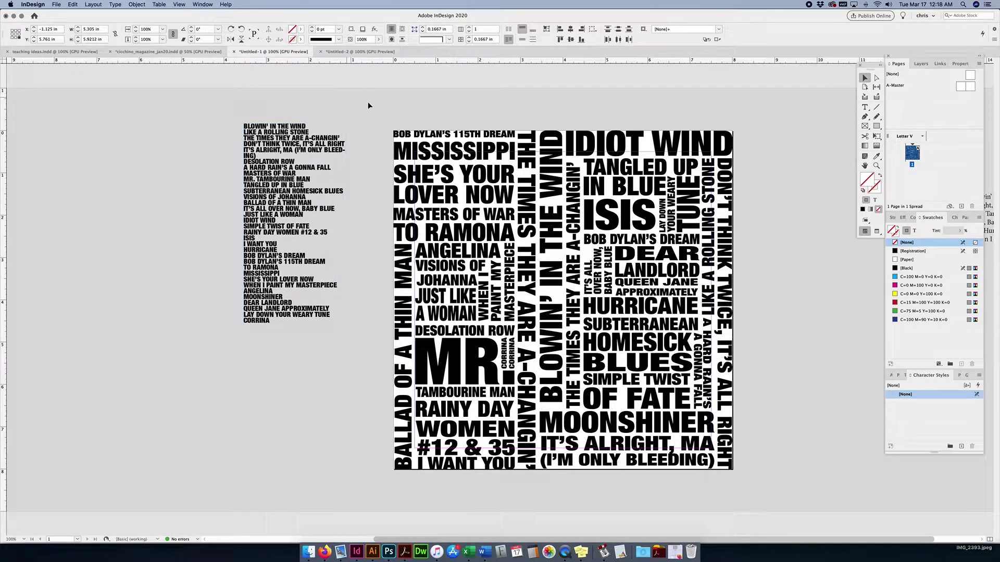
{"action": "left_click", "coordinate": [284, 339]}
{"action": "left_click", "coordinate": [383, 107]}
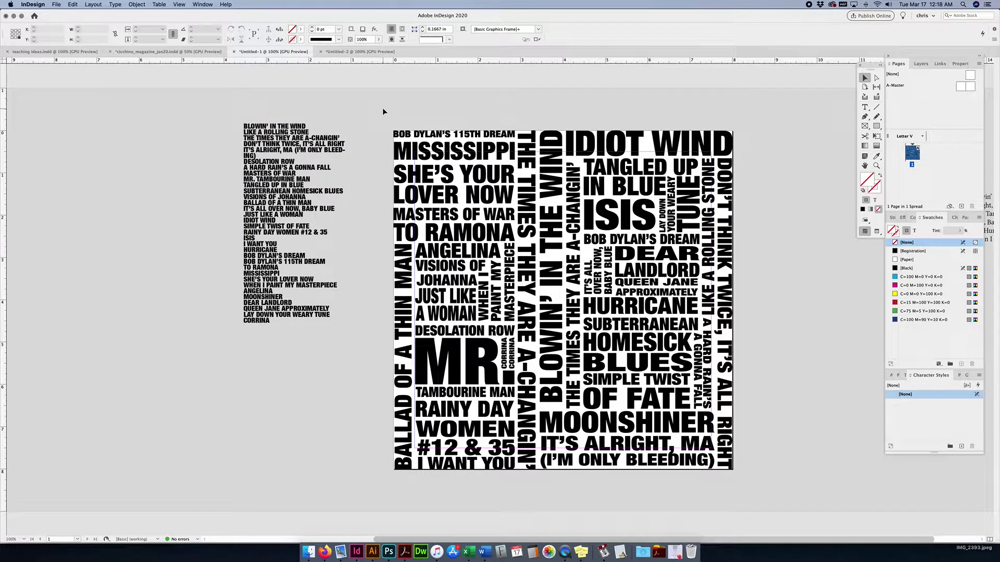
Step: Select the entire square song-title artwork on the Untitled-1 page
{"action": "left_click_drag", "start_coordinate": [430, 112], "coordinate": [773, 327]}
{"action": "left_click", "coordinate": [773, 119]}
{"action": "left_click", "coordinate": [393, 462]}
{"action": "left_click", "coordinate": [368, 392]}
{"action": "scroll", "coordinate": [553, 287], "scroll_direction": "right", "scroll_amount": 1}
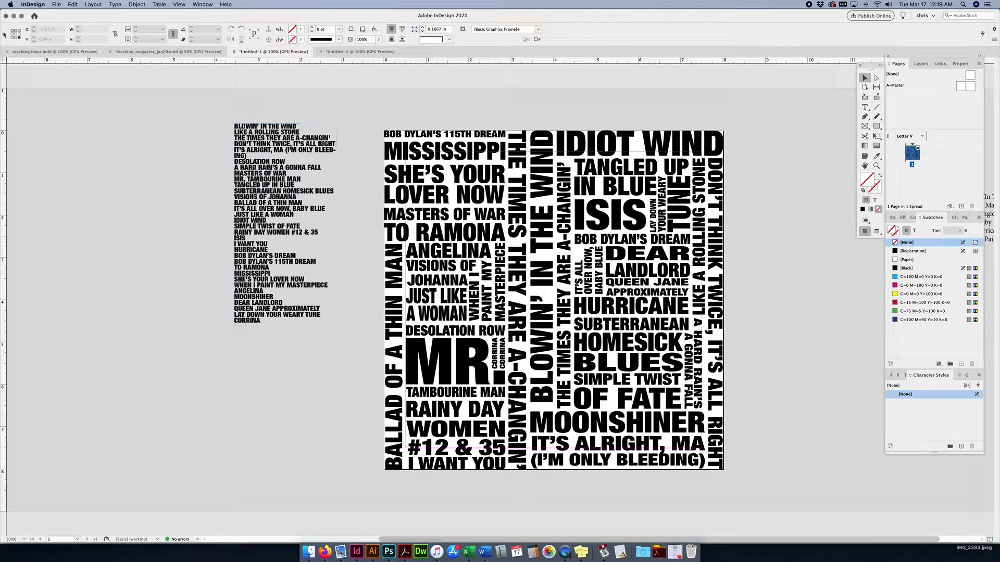
{"action": "left_click_drag", "start_coordinate": [380, 118], "coordinate": [773, 513]}
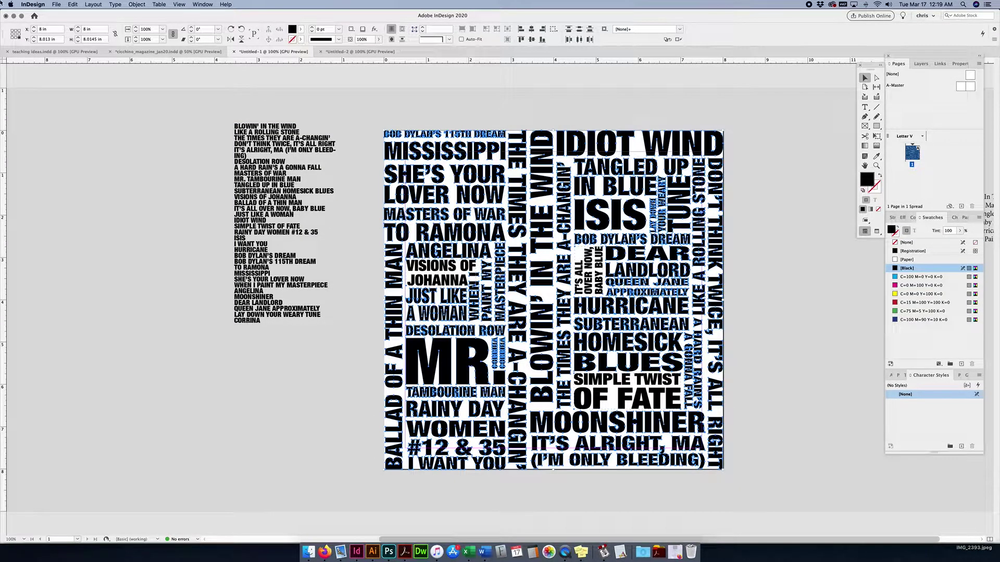
Step: Minimize the InDesign window and return to displace.psd in Photoshop
{"action": "key", "text": "super+m"}
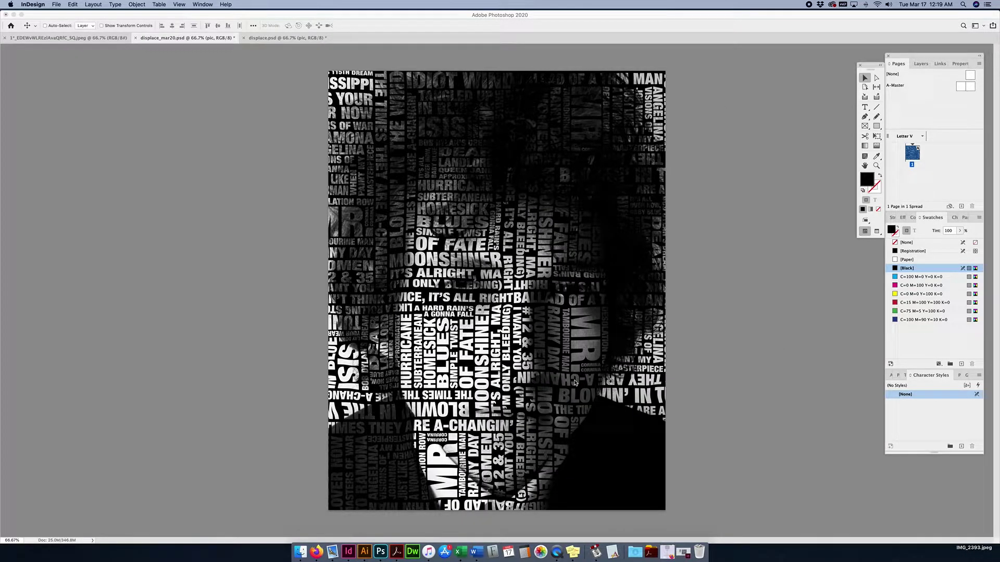
{"action": "left_click", "coordinate": [348, 552]}
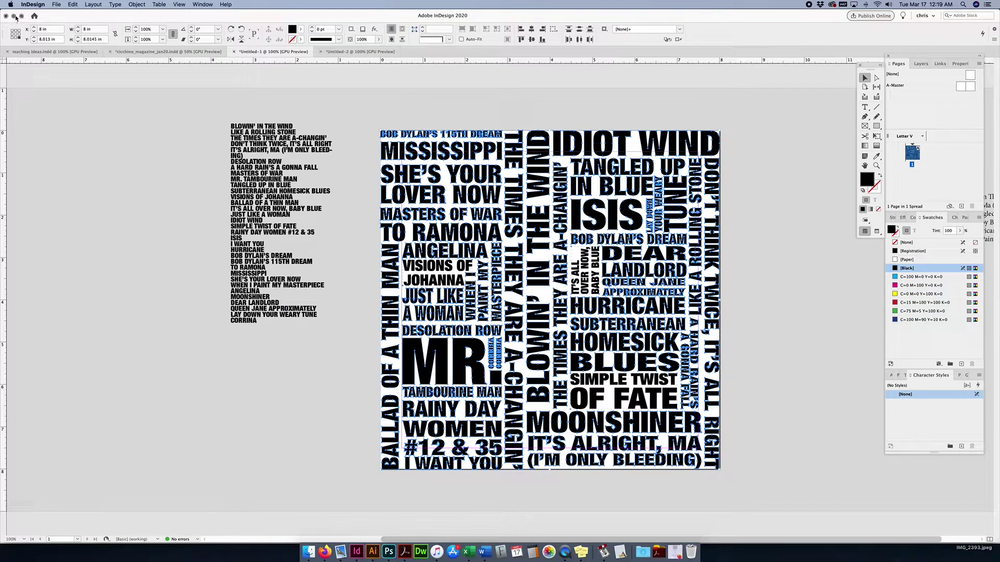
{"action": "left_click", "coordinate": [14, 16]}
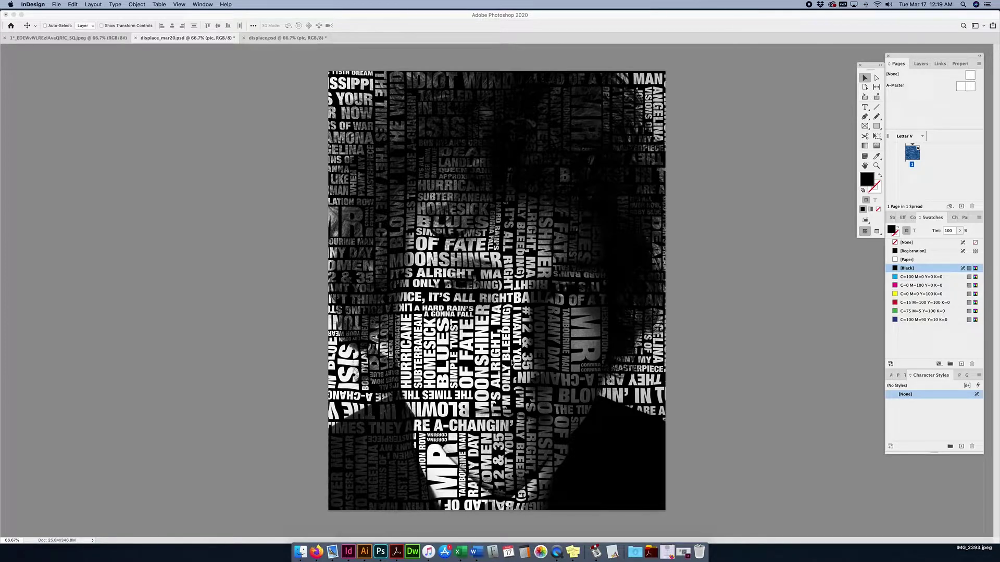
{"action": "left_click", "coordinate": [307, 38]}
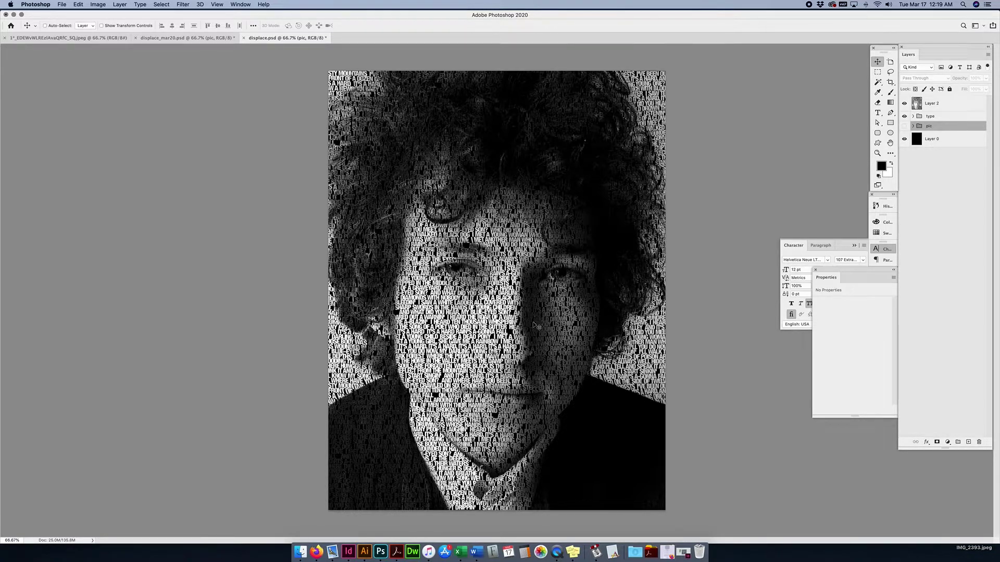
Step: Select Layer 2 and open the Layer Comps panel, placing it beside the tools
{"action": "left_click", "coordinate": [960, 102]}
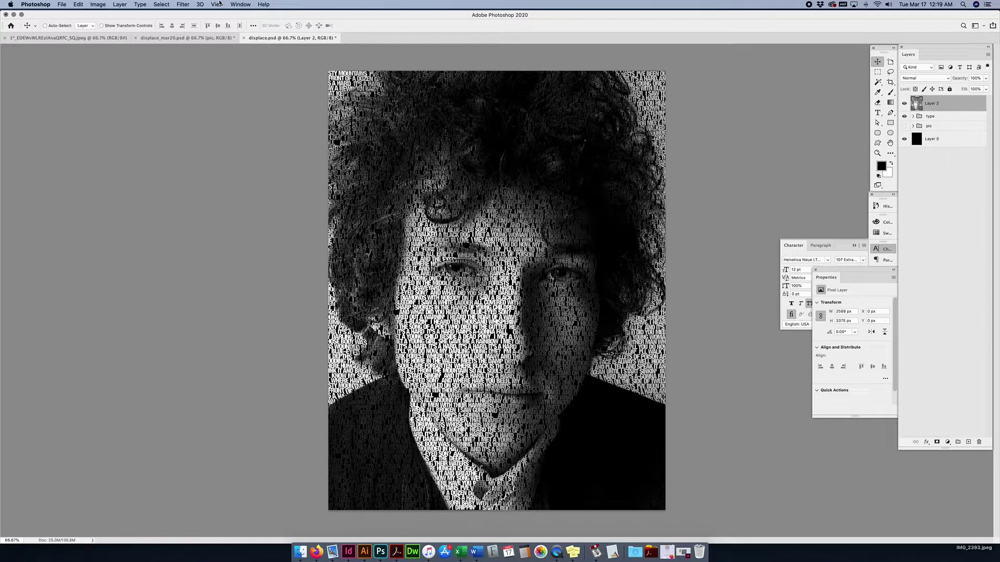
{"action": "left_click", "coordinate": [239, 4]}
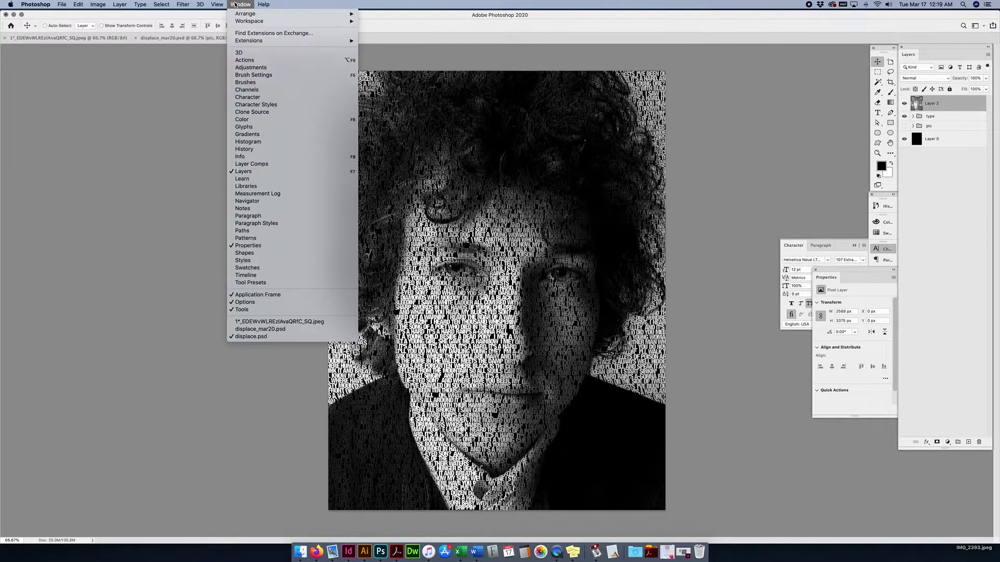
{"action": "left_click", "coordinate": [261, 166]}
{"action": "left_click_drag", "start_coordinate": [790, 66], "coordinate": [799, 52]}
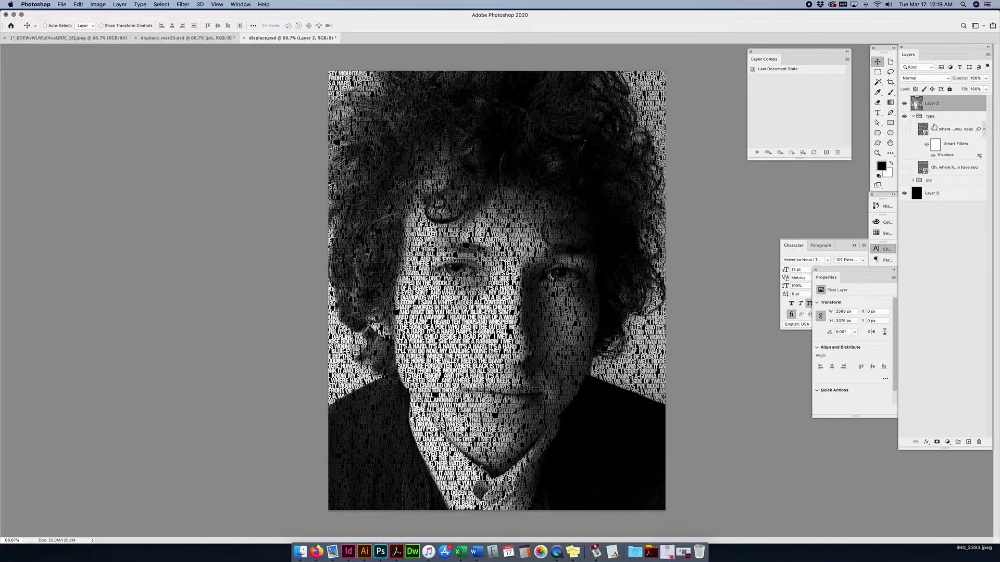
Step: Try to duplicate the type group below Layer 2, and delete the nested copies
{"action": "left_click", "coordinate": [937, 119]}
{"action": "left_click_drag", "start_coordinate": [937, 119], "coordinate": [940, 110]}
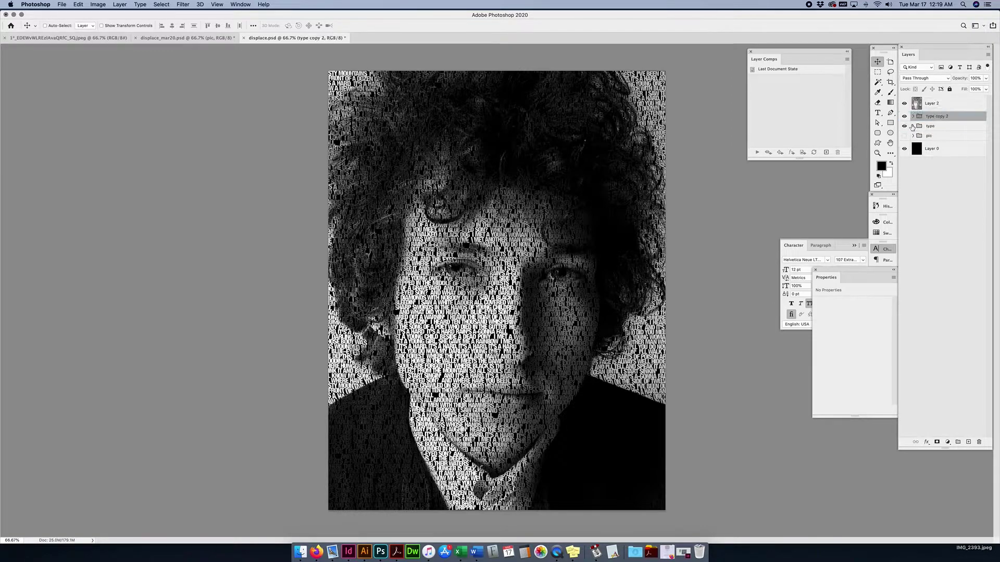
{"action": "left_click", "coordinate": [913, 116]}
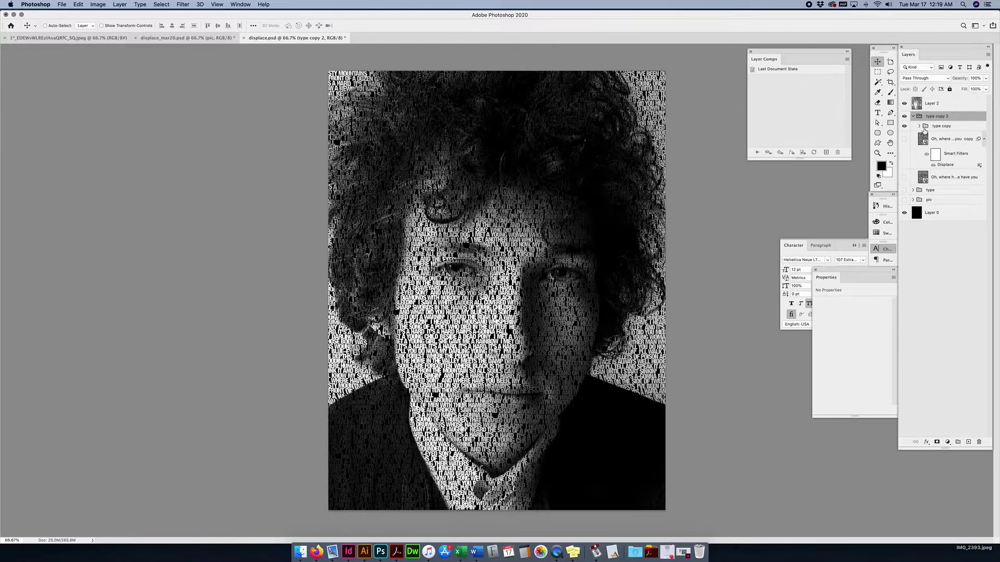
{"action": "left_click", "coordinate": [930, 126]}
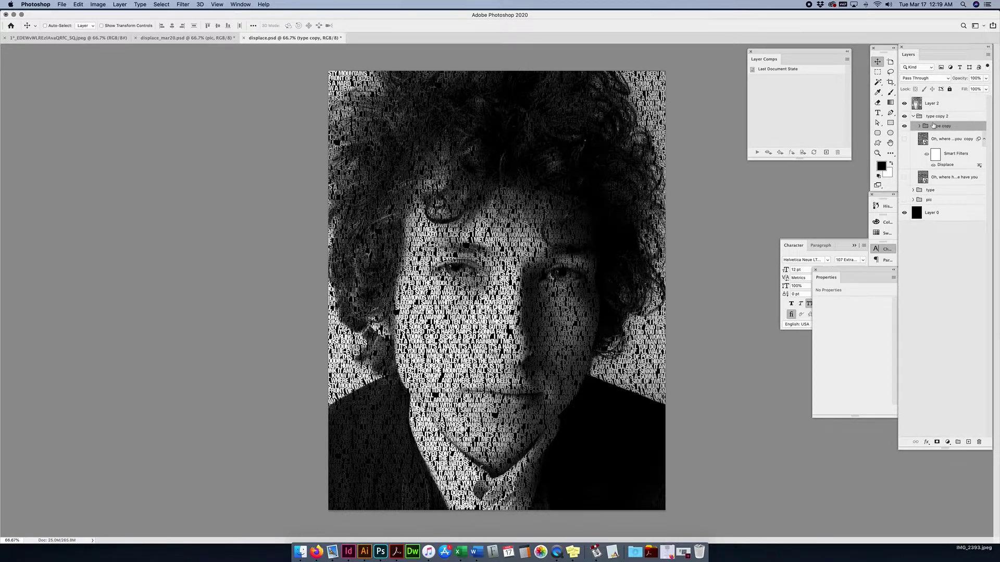
{"action": "left_click", "coordinate": [913, 116]}
{"action": "left_click", "coordinate": [913, 117]}
{"action": "left_click", "coordinate": [913, 116]}
{"action": "key", "text": "BackSpace"}
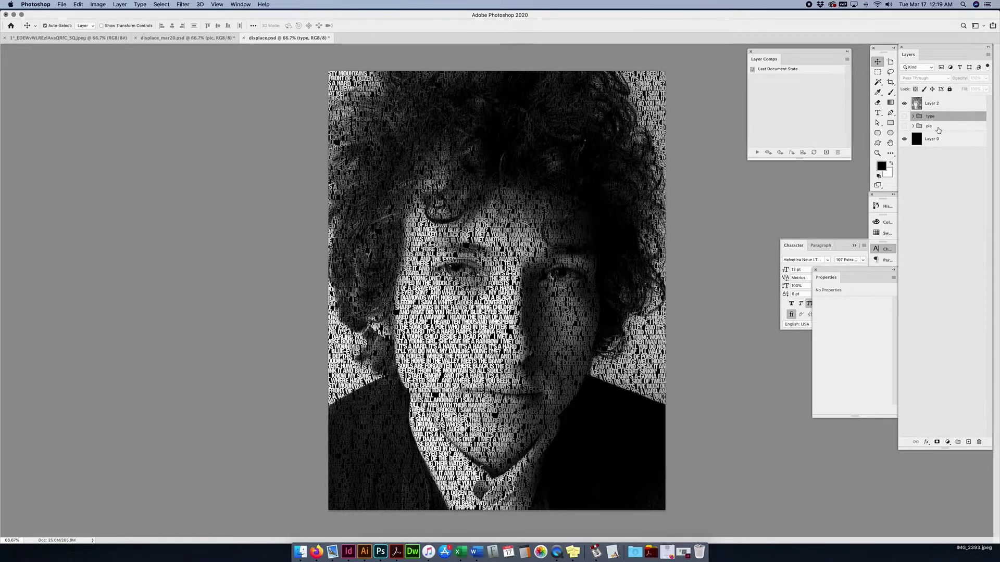
Step: Duplicate the type group directly above the original, keeping the copy visible and the original hidden
{"action": "left_click", "coordinate": [912, 116]}
{"action": "left_click_drag", "start_coordinate": [944, 127], "coordinate": [944, 112]}
{"action": "left_click", "coordinate": [914, 126]}
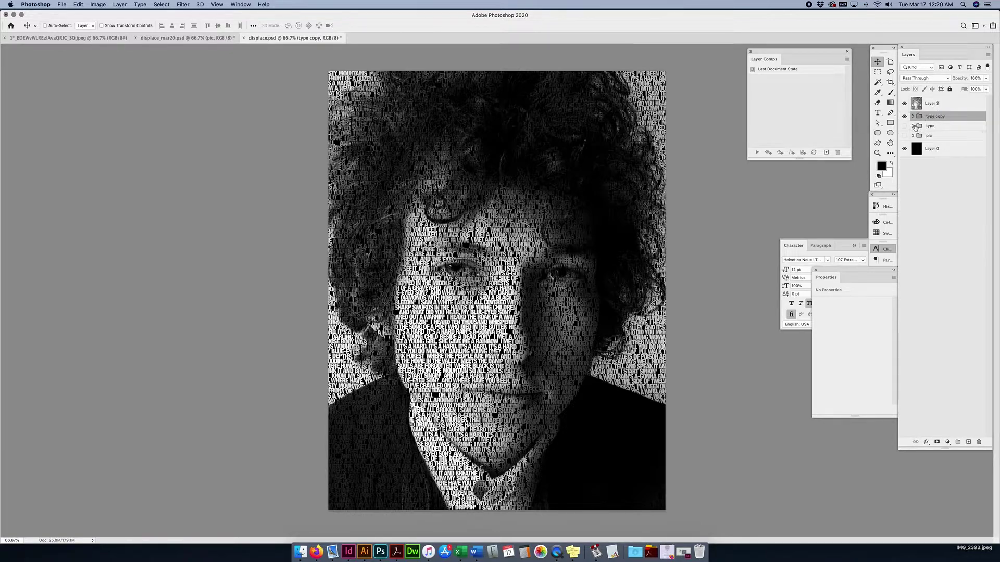
{"action": "left_click", "coordinate": [905, 116]}
{"action": "left_click", "coordinate": [913, 127]}
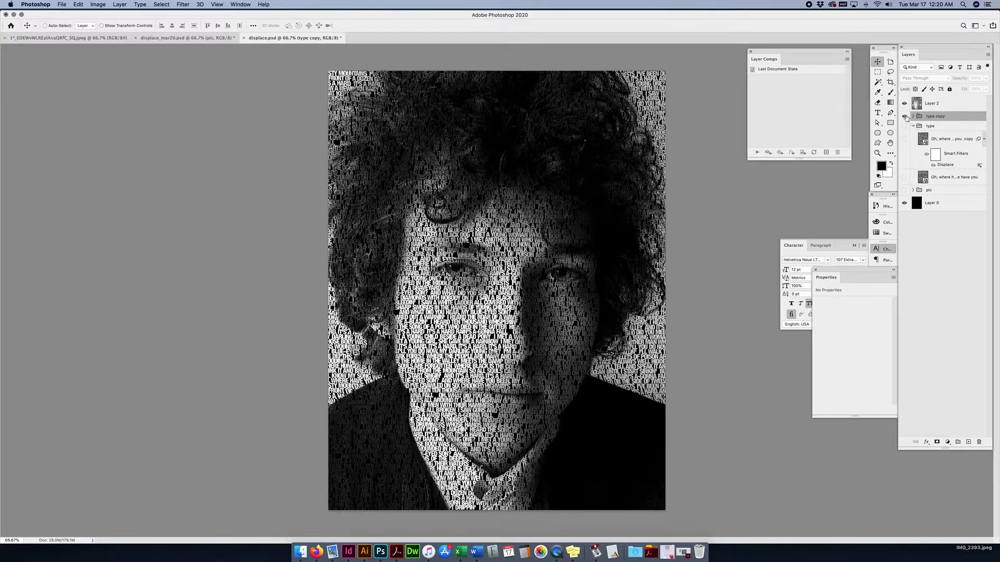
{"action": "left_click", "coordinate": [905, 116]}
Step: Expand the type copy group, collapse the original type group, and delete the displaced lyrics layer from the copy
{"action": "left_click", "coordinate": [913, 116]}
{"action": "left_click", "coordinate": [913, 180]}
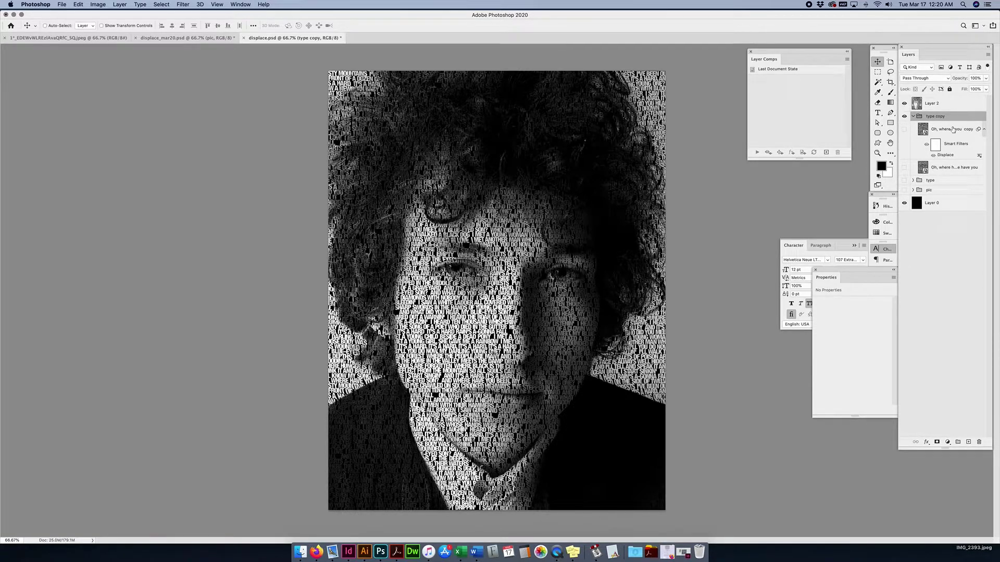
{"action": "left_click_drag", "start_coordinate": [965, 129], "coordinate": [978, 442]}
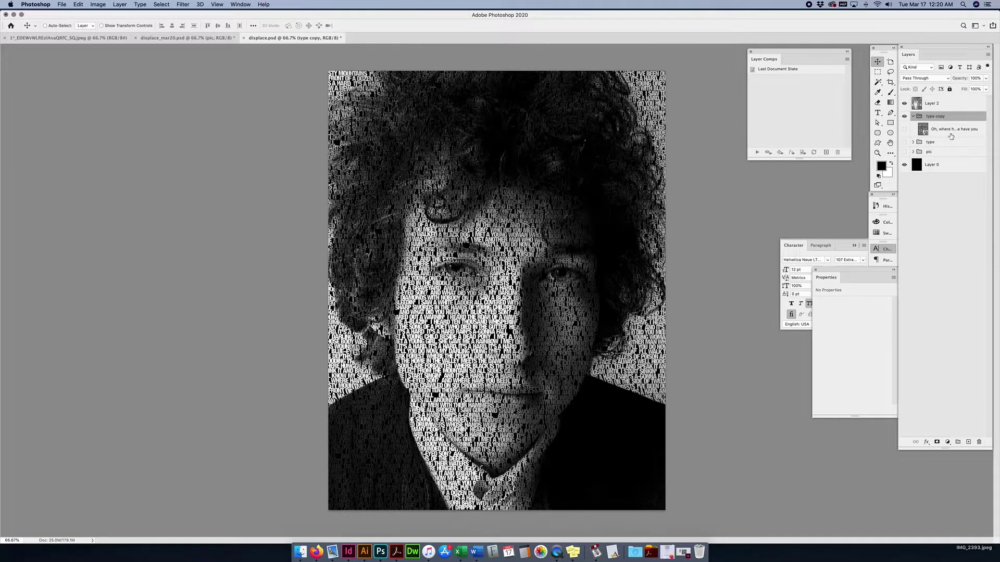
Step: Select and show the remaining lyrics layer in type copy, hide Layer 2, and show the pic group
{"action": "left_click", "coordinate": [948, 129]}
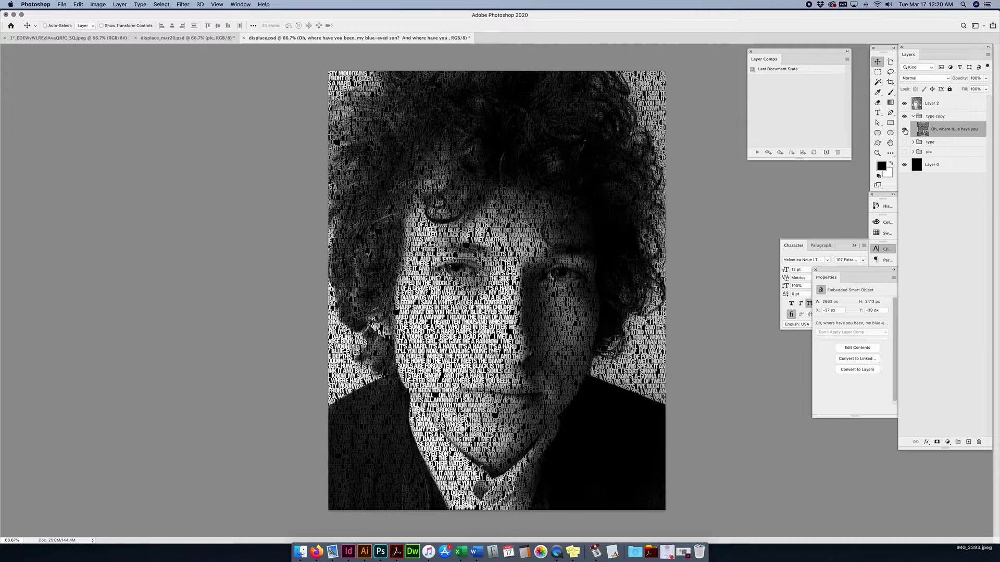
{"action": "left_click", "coordinate": [904, 103]}
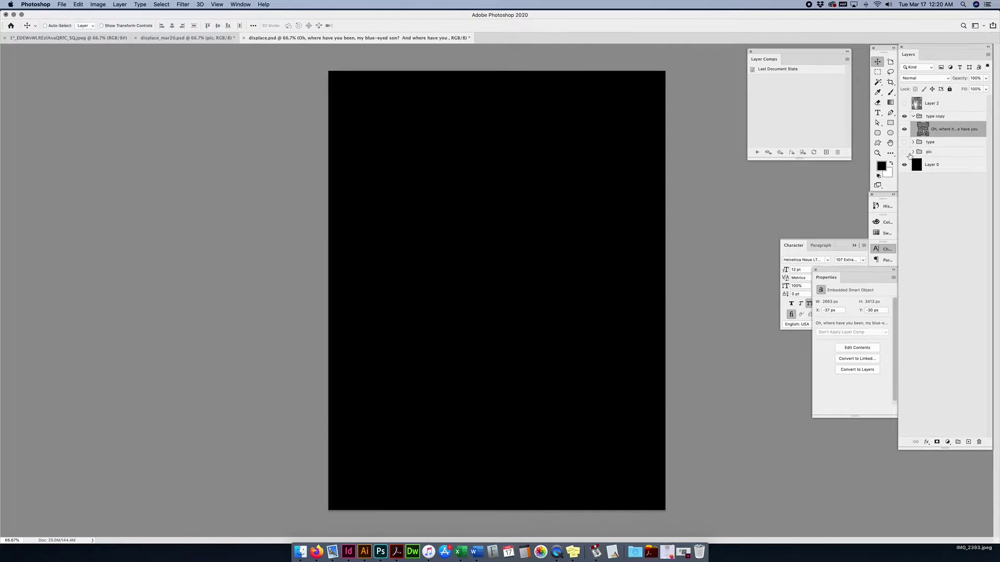
{"action": "left_click", "coordinate": [904, 152]}
Step: Rotate the copied lyrics layer about -14°, scale it to about 132% to cover the canvas, and expand the pic group
{"action": "key", "text": "super+t"}
{"action": "key", "text": "super+minus"}
{"action": "left_click_drag", "start_coordinate": [598, 159], "coordinate": [574, 141]}
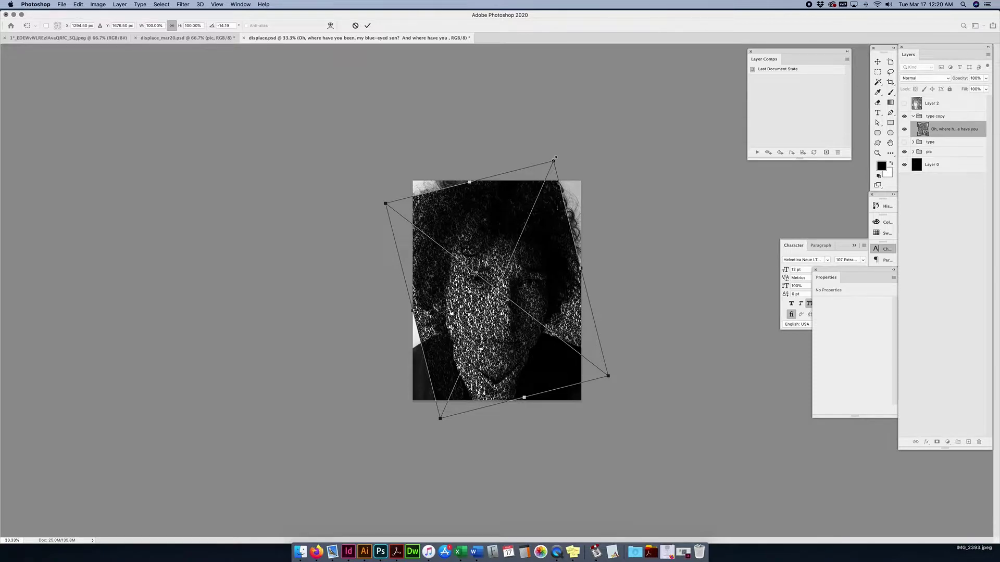
{"action": "left_click_drag", "start_coordinate": [555, 158], "coordinate": [590, 126]}
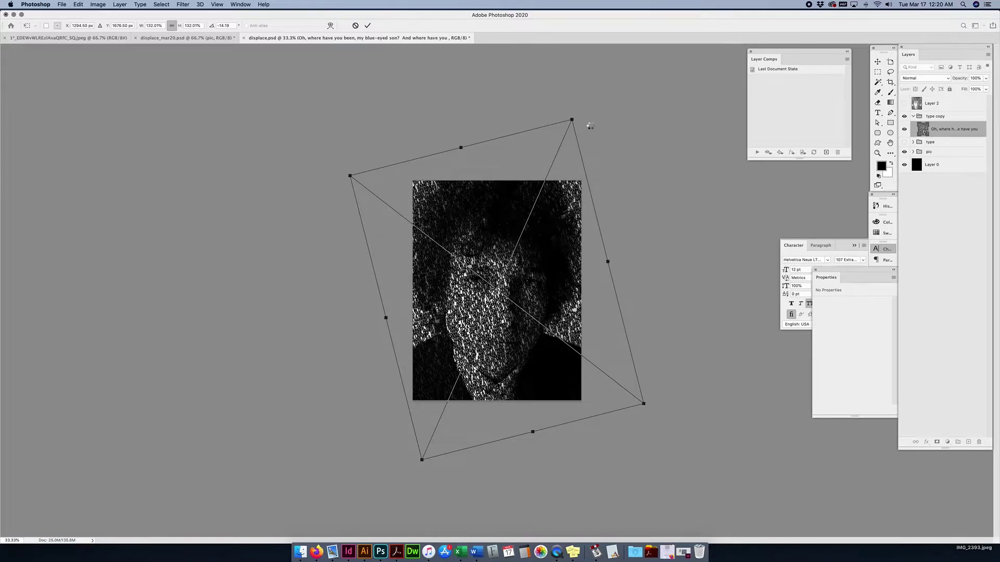
{"action": "key", "text": "Return"}
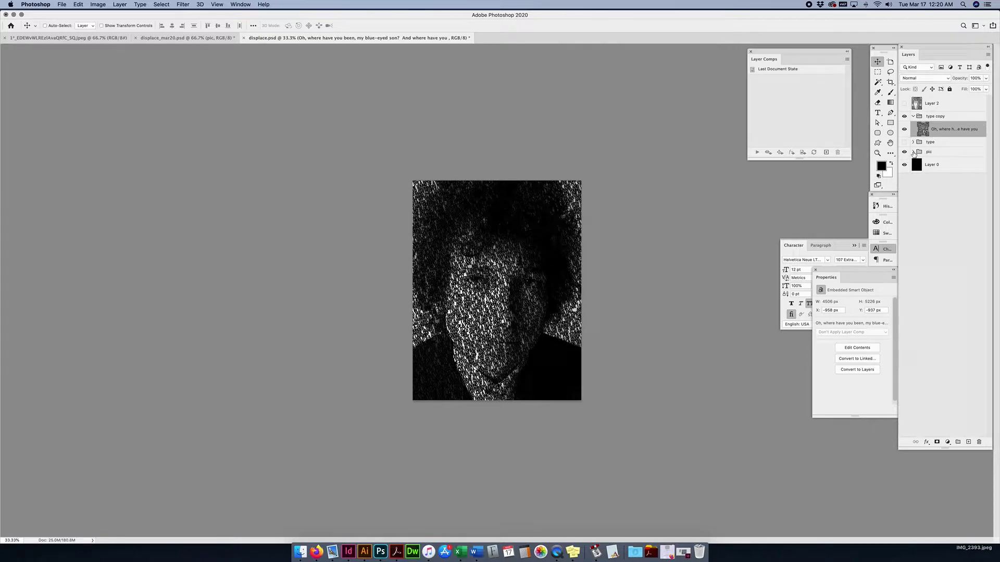
{"action": "left_click", "coordinate": [913, 152]}
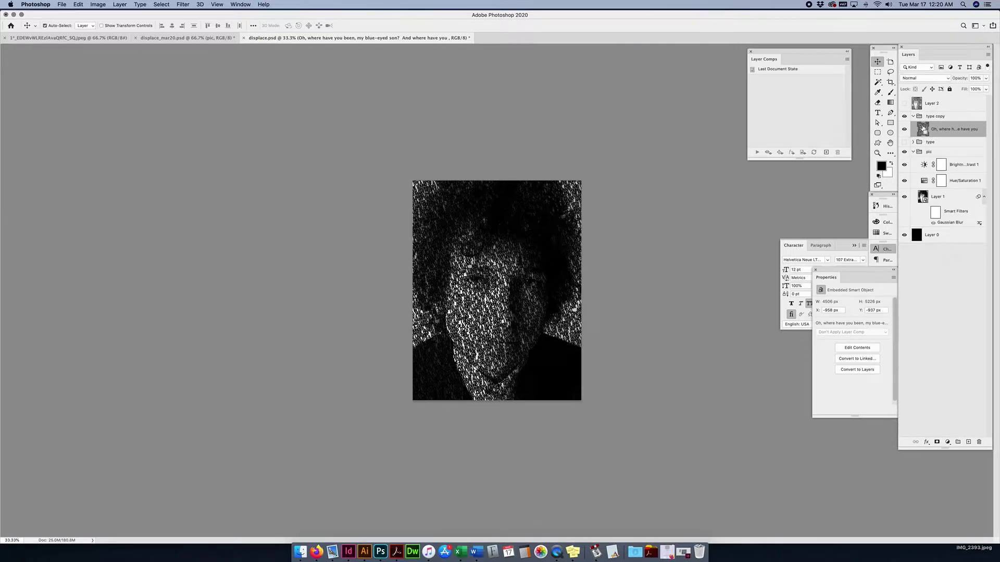
Step: Copy the portrait in Layer 1 through a selection of the rotated lyrics, hide those lyrics, and place the cutout layer above Layer 2
{"action": "left_click", "coordinate": [924, 129], "text": "super"}
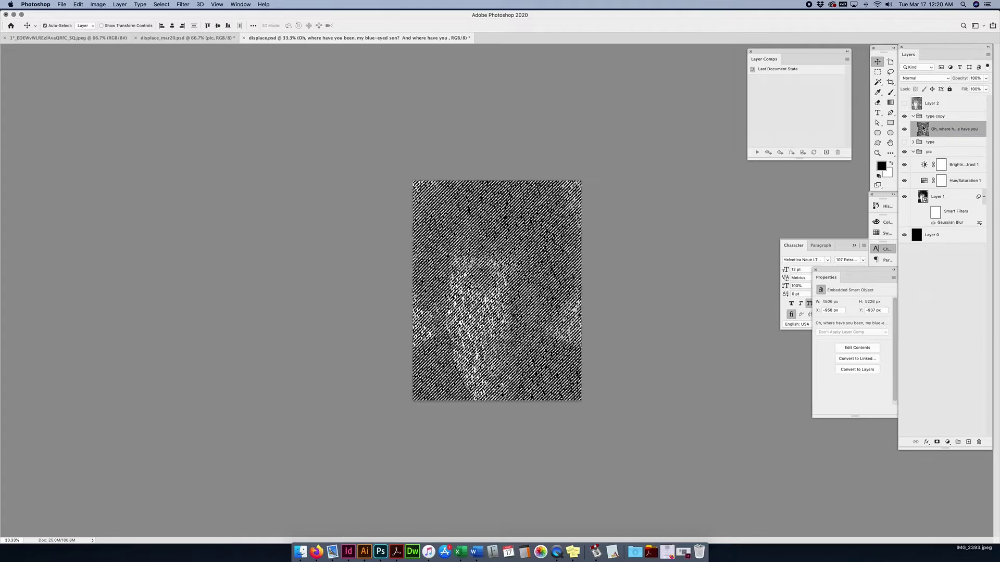
{"action": "left_click", "coordinate": [904, 129]}
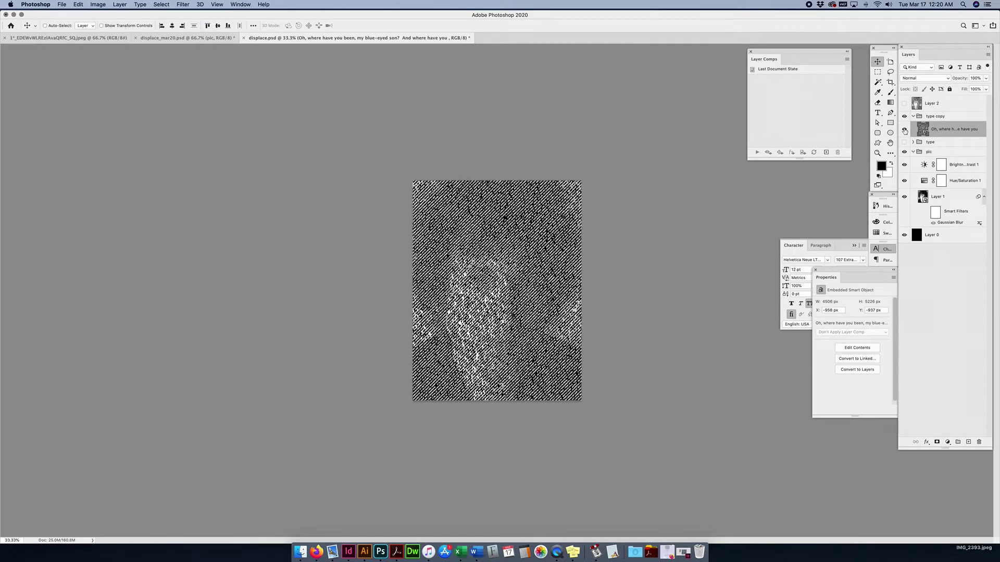
{"action": "left_click", "coordinate": [921, 197]}
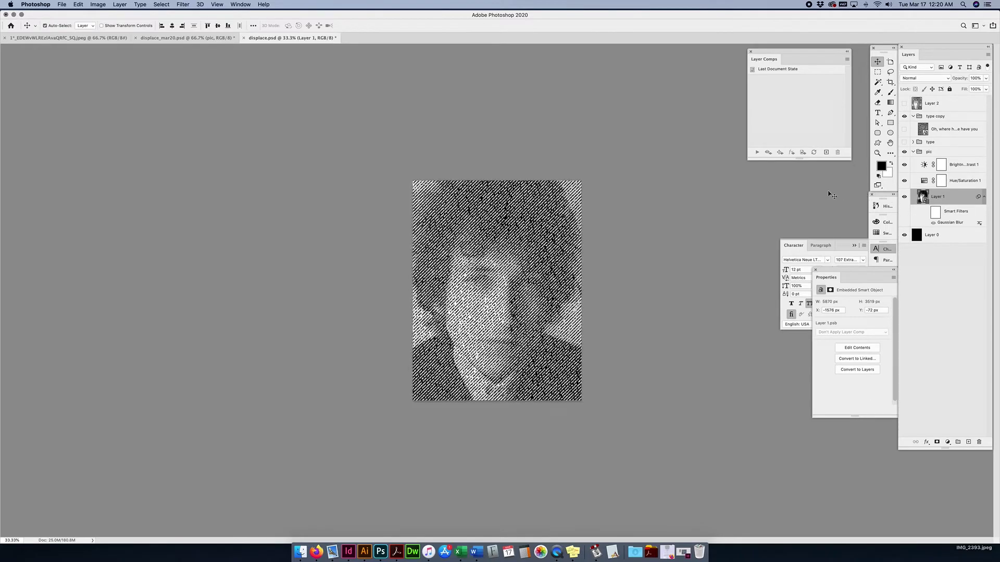
{"action": "left_click", "coordinate": [78, 4]}
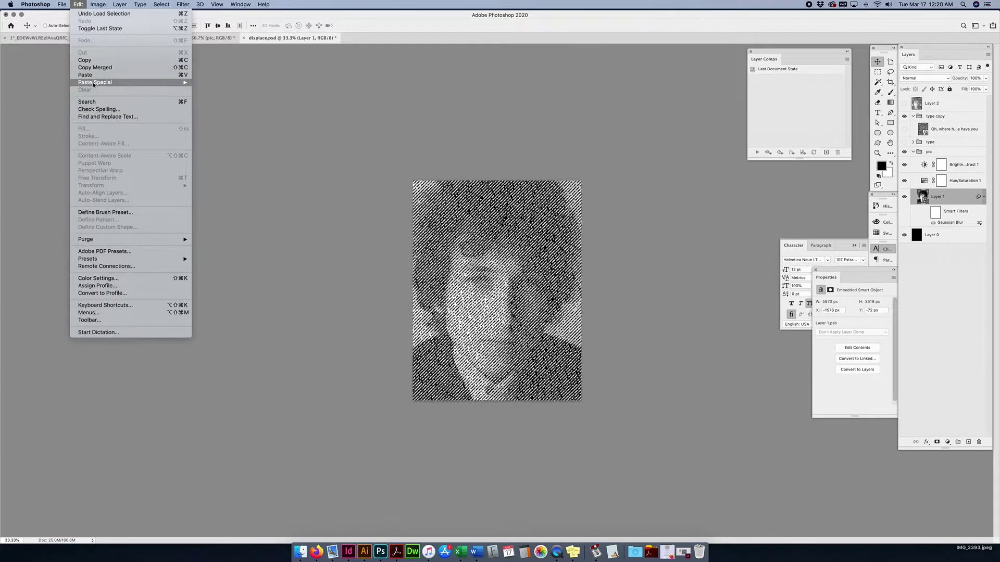
{"action": "left_click", "coordinate": [561, 121]}
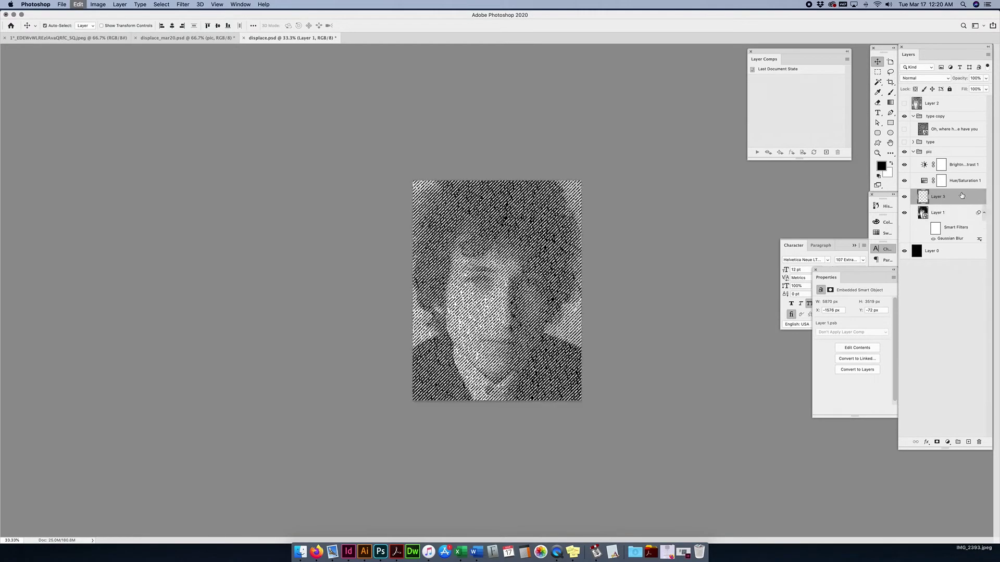
{"action": "key", "text": "super+v"}
{"action": "left_click_drag", "start_coordinate": [948, 200], "coordinate": [945, 99]}
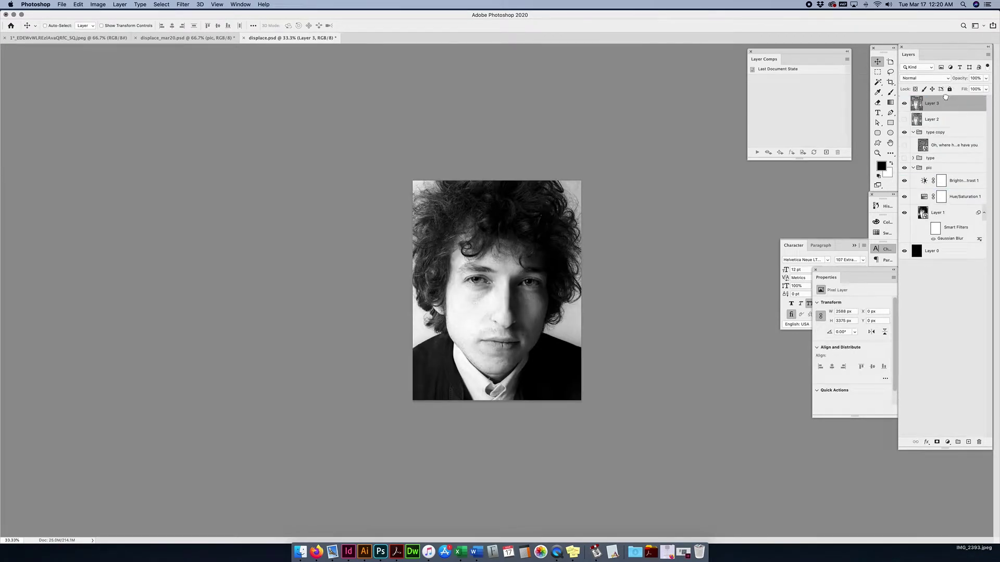
Step: Collapse and hide the type copy and pic groups
{"action": "left_click", "coordinate": [912, 133]}
{"action": "left_click", "coordinate": [904, 132]}
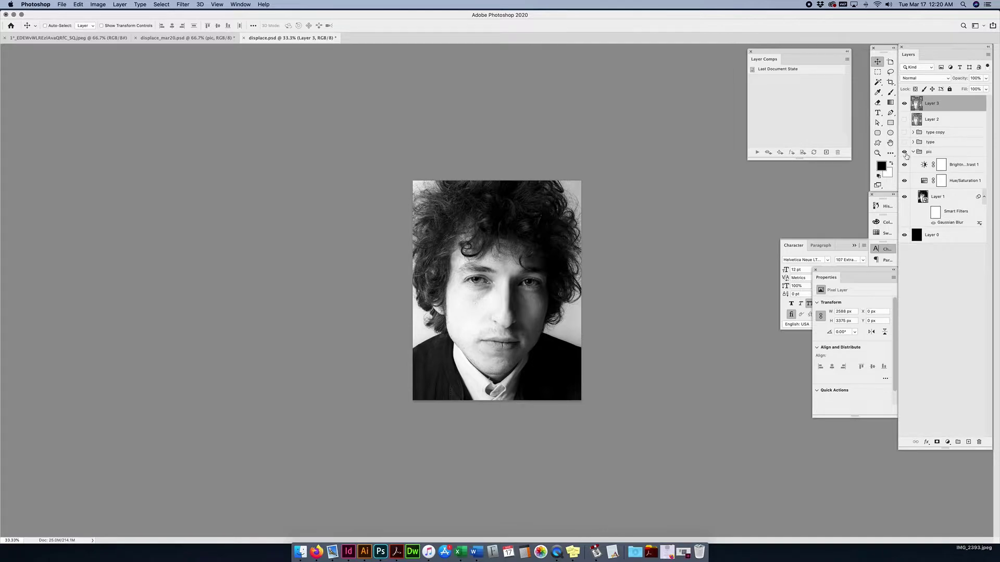
{"action": "left_click", "coordinate": [907, 152]}
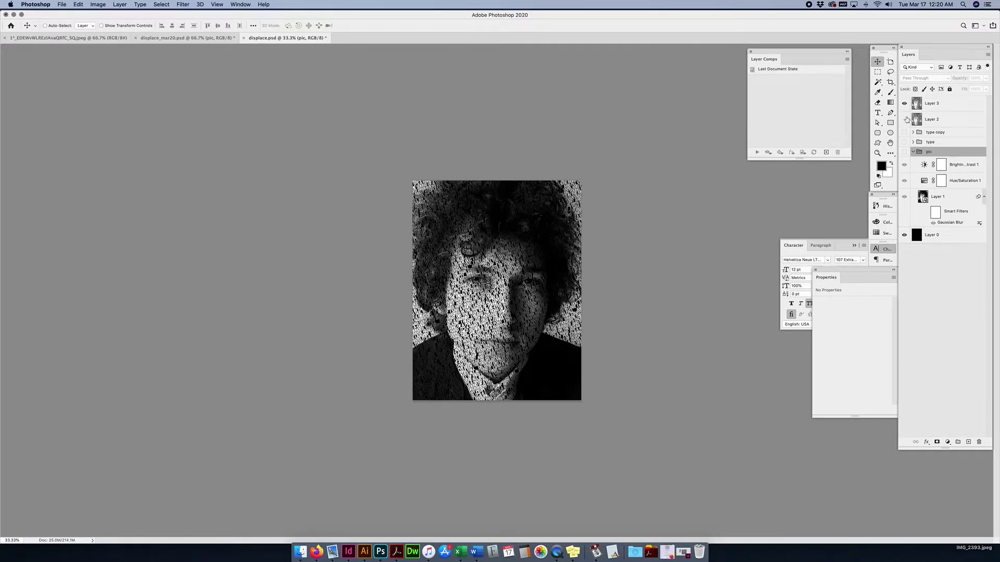
{"action": "left_click", "coordinate": [913, 152]}
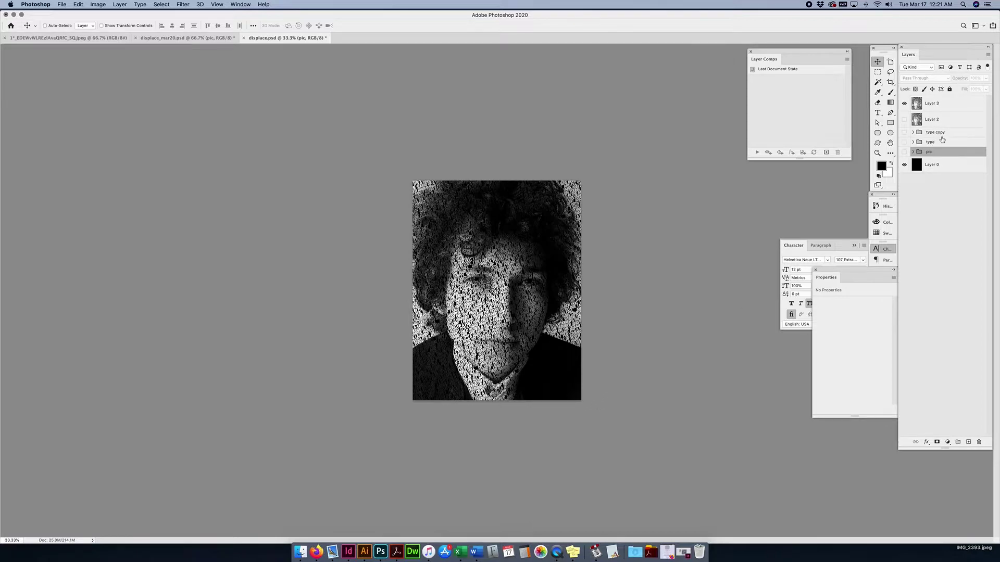
Step: Expand the type copy group and delete Layer 3, the portrait cutout made from the undisplaced lyrics
{"action": "left_click", "coordinate": [914, 132]}
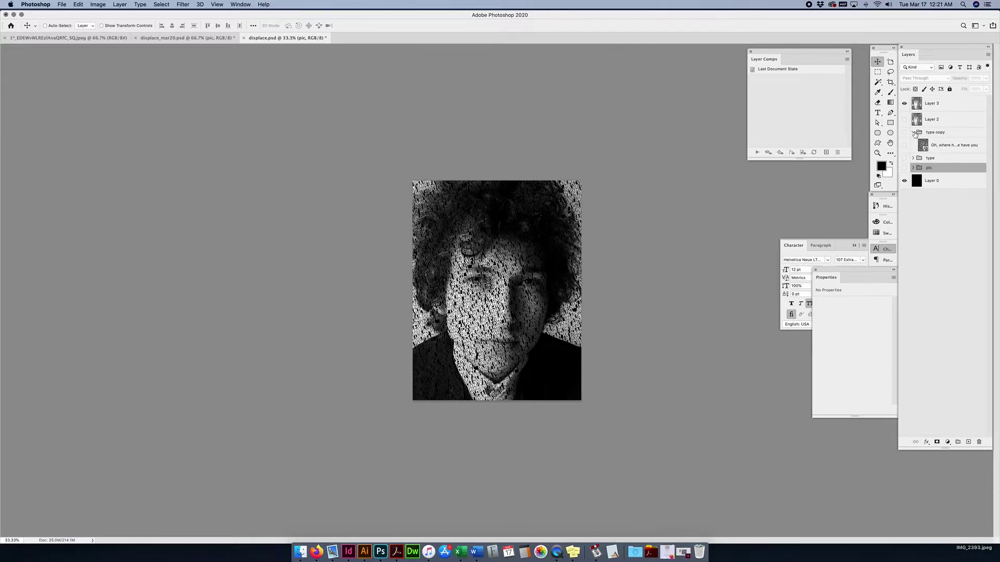
{"action": "left_click", "coordinate": [940, 149]}
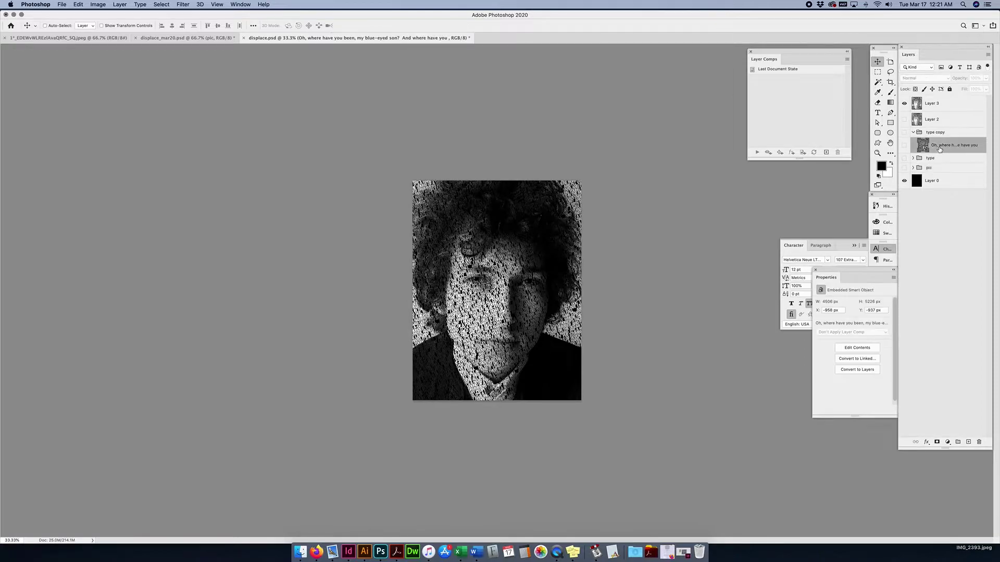
{"action": "left_click", "coordinate": [953, 103]}
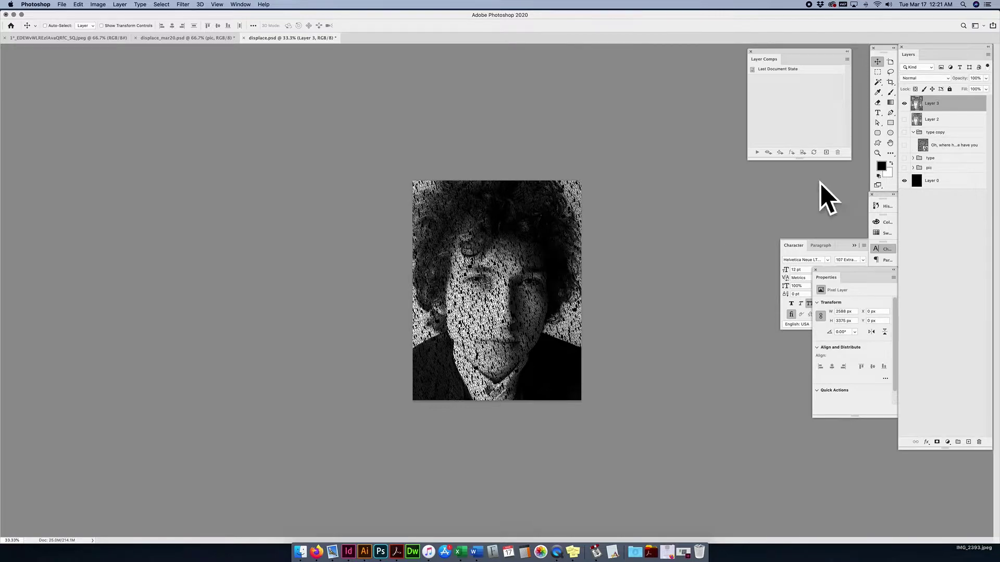
{"action": "left_click_drag", "start_coordinate": [954, 100], "coordinate": [979, 442]}
Step: Show the rotated lyrics layer and the pic group, and duplicate the lyrics layer
{"action": "left_click", "coordinate": [950, 130]}
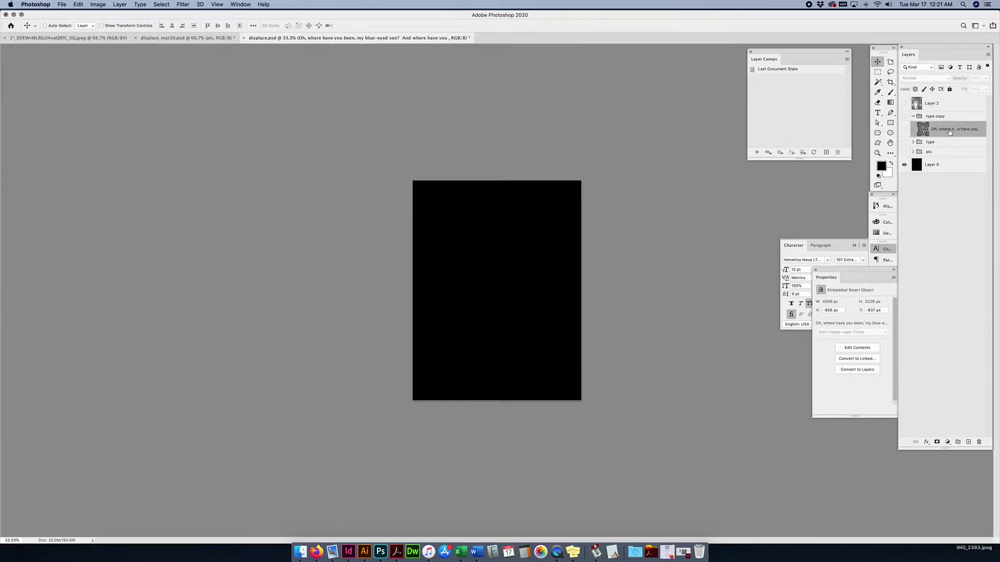
{"action": "left_click", "coordinate": [905, 130]}
{"action": "left_click", "coordinate": [905, 152]}
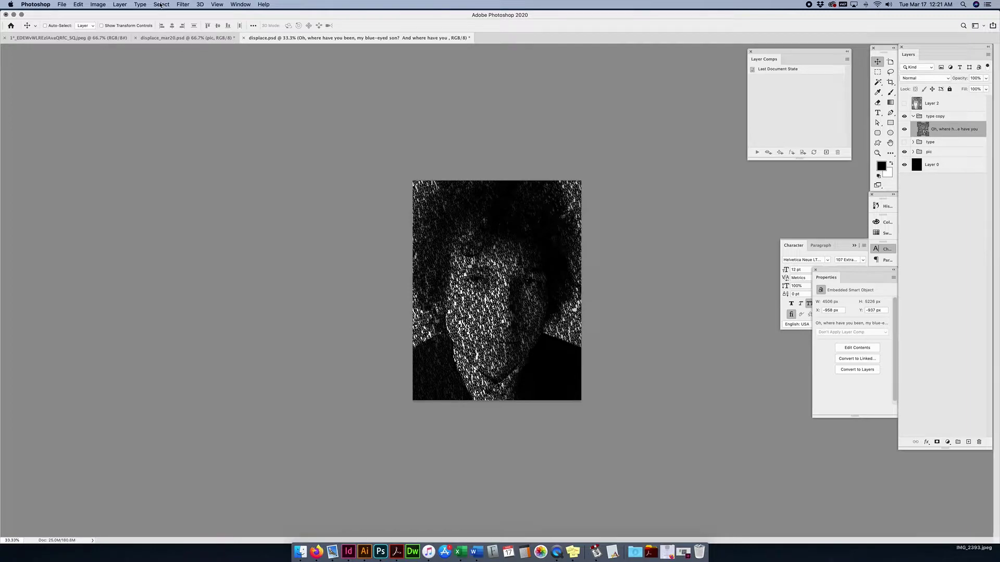
{"action": "key", "text": "super+j"}
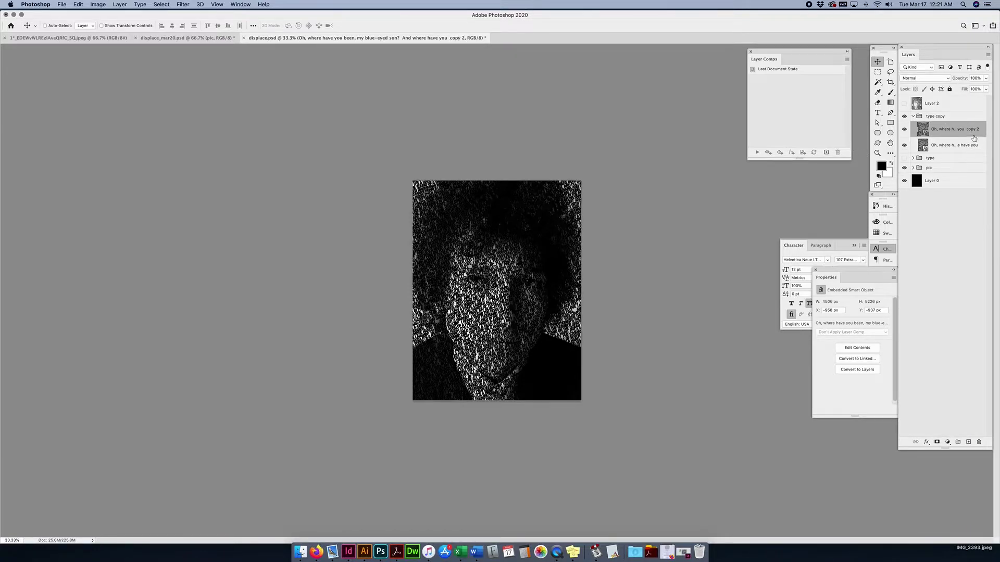
Step: Displace the duplicated lyrics with horizontal and vertical scale 10, Stretch To Fit and Repeat Edge Pixels, using displace.psd as the map
{"action": "left_click", "coordinate": [180, 4]}
{"action": "mouse_move", "coordinate": [196, 99]}
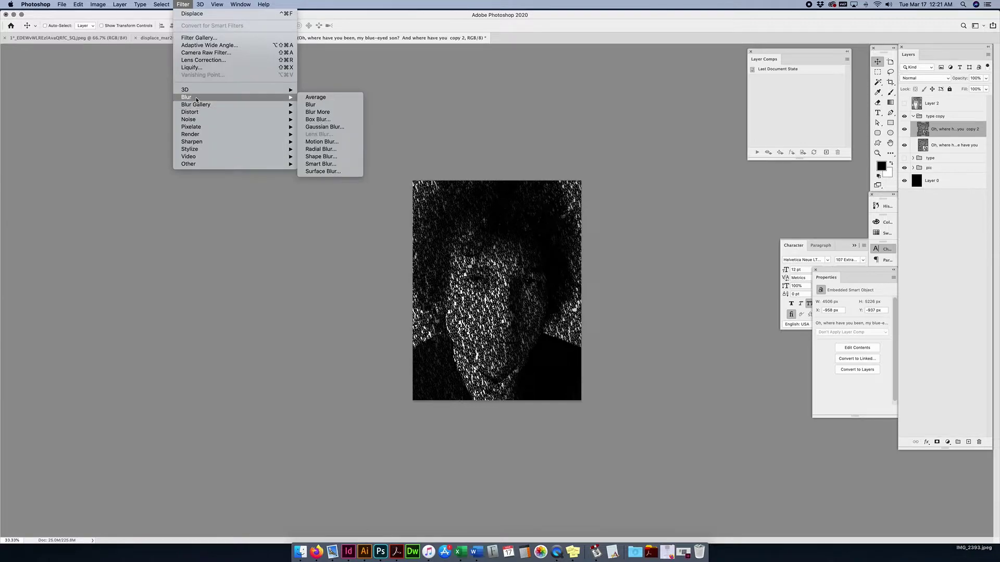
{"action": "mouse_move", "coordinate": [255, 113]}
{"action": "left_click", "coordinate": [312, 112]}
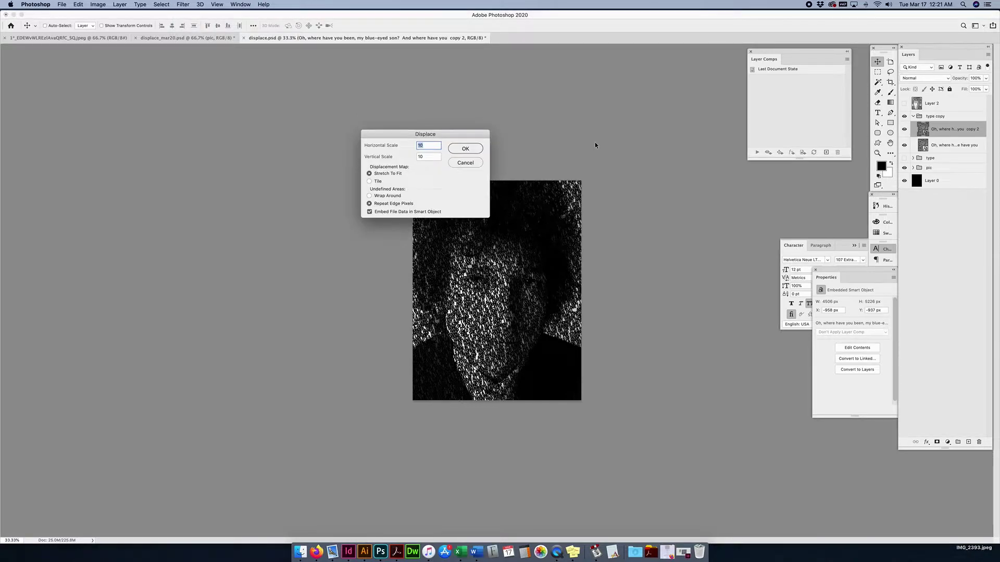
{"action": "key", "text": "Return"}
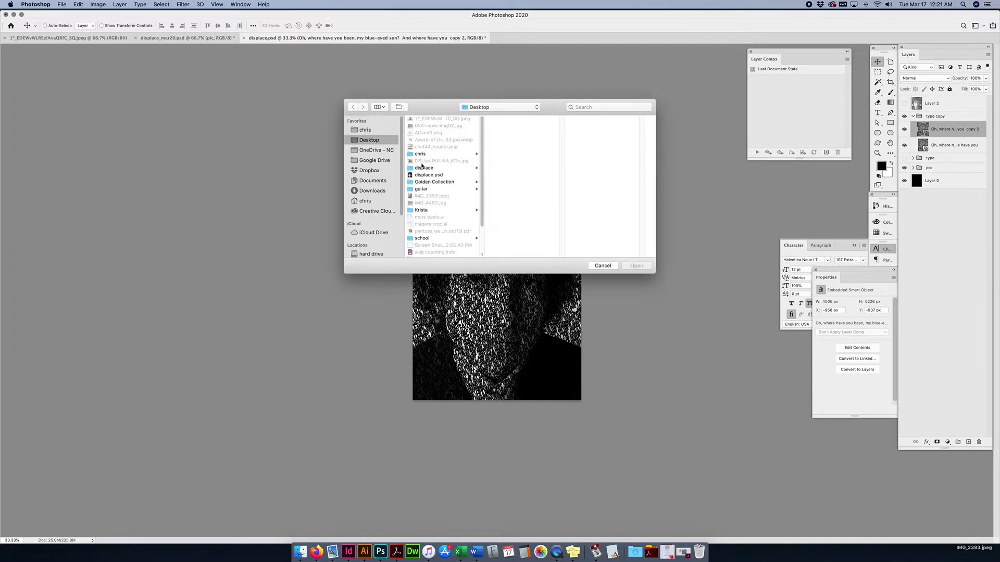
{"action": "left_click", "coordinate": [426, 175]}
{"action": "left_click", "coordinate": [639, 266]}
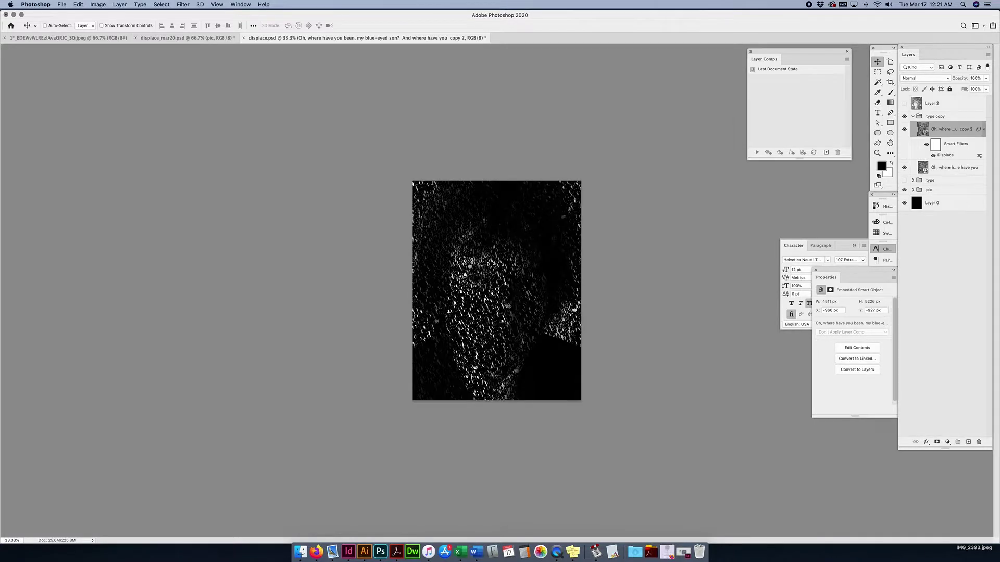
Step: Load the displaced lyrics as a selection, hide both lyrics layers in type copy, and select Layer 1 in the pic group
{"action": "left_click", "coordinate": [905, 167]}
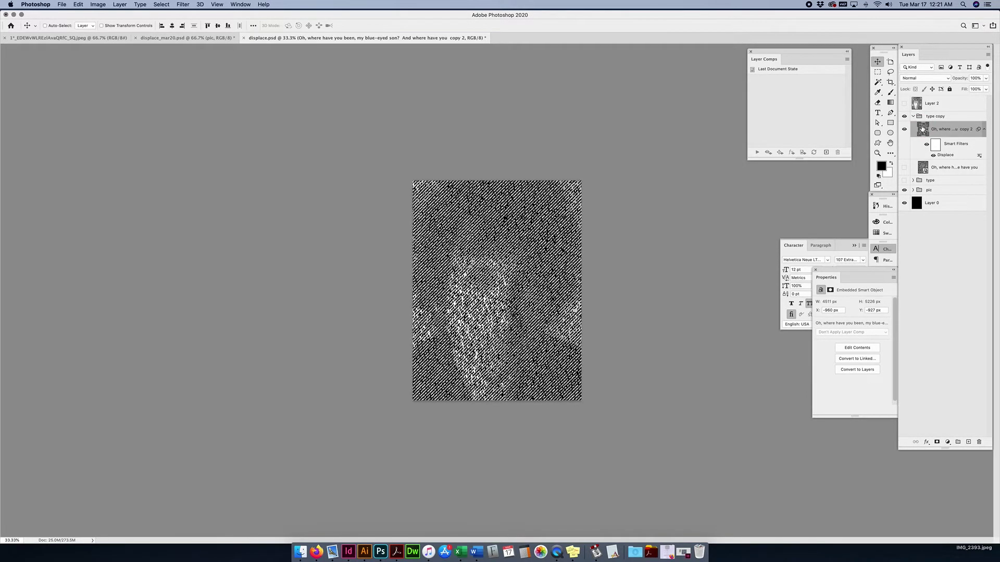
{"action": "left_click", "coordinate": [904, 129]}
{"action": "left_click", "coordinate": [918, 191]}
{"action": "left_click", "coordinate": [913, 190]}
{"action": "left_click", "coordinate": [938, 235]}
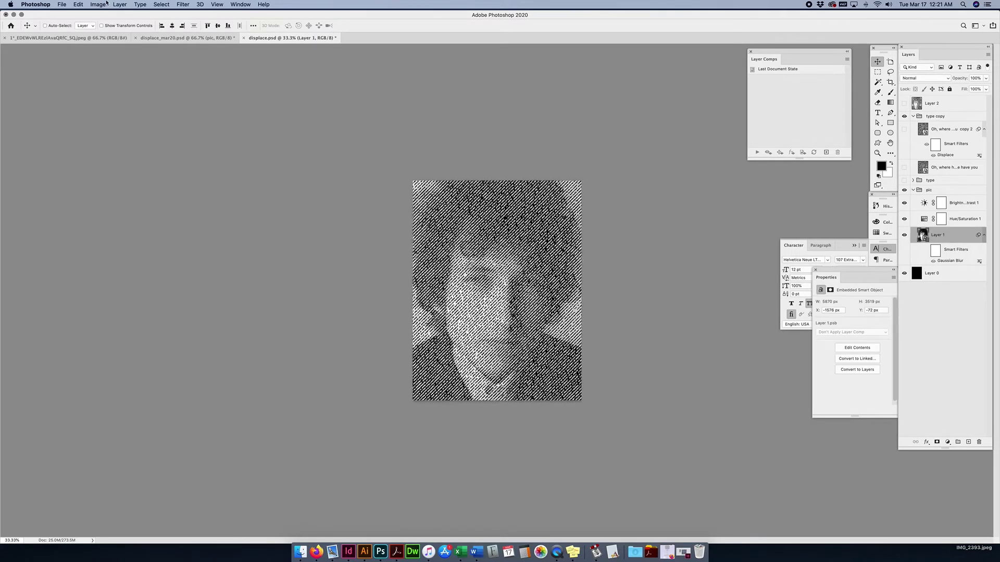
Step: Copy the selected portrait pixels onto a new layer and move it above Layer 2
{"action": "left_click", "coordinate": [78, 4]}
{"action": "key", "text": "Escape"}
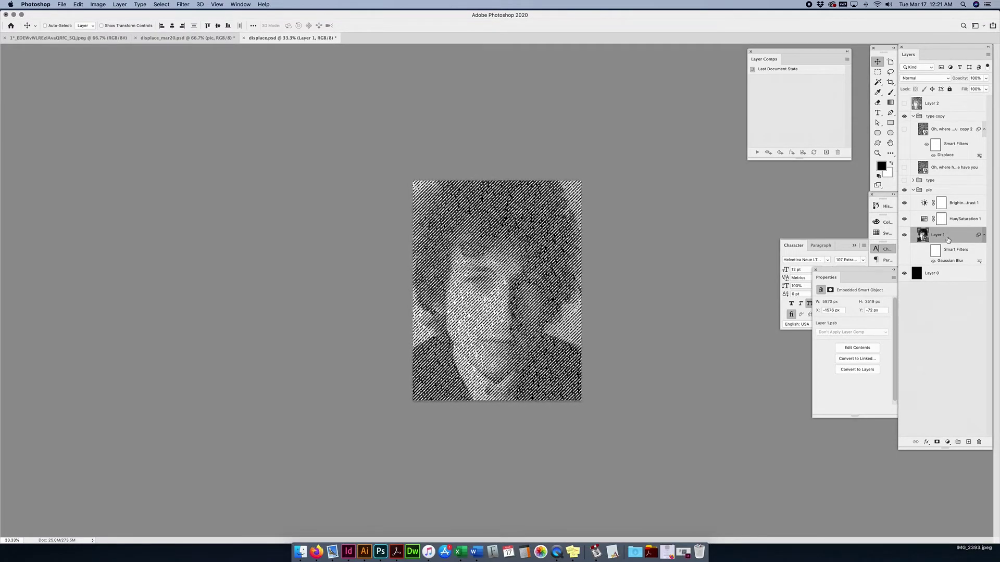
{"action": "key", "text": "super+v"}
{"action": "left_click_drag", "start_coordinate": [954, 236], "coordinate": [943, 99]}
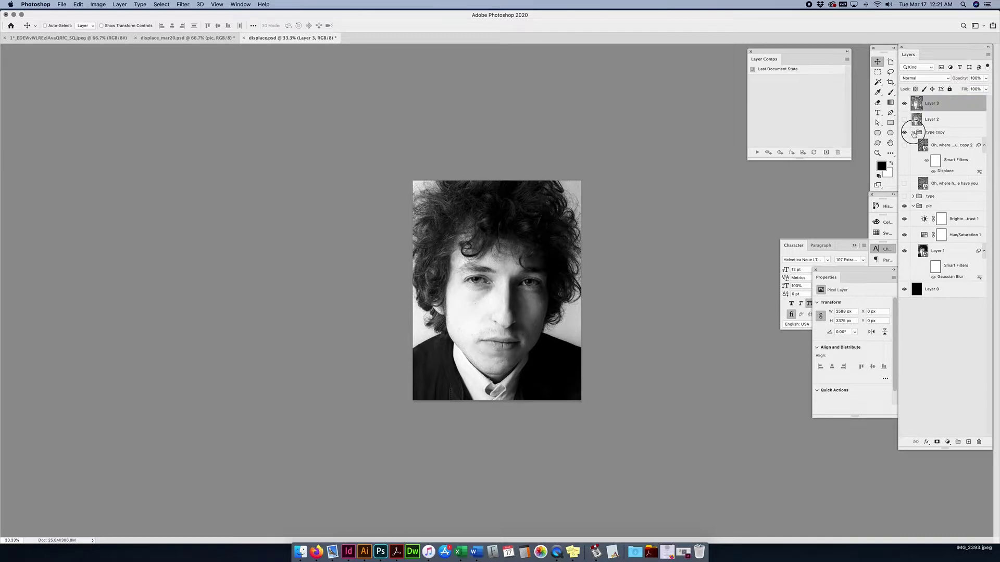
Step: Collapse and hide both the type copy group and the pic group to isolate the new portrait cutout over black
{"action": "left_click", "coordinate": [913, 133]}
{"action": "left_click", "coordinate": [905, 132]}
{"action": "left_click", "coordinate": [913, 151]}
{"action": "left_click", "coordinate": [906, 152]}
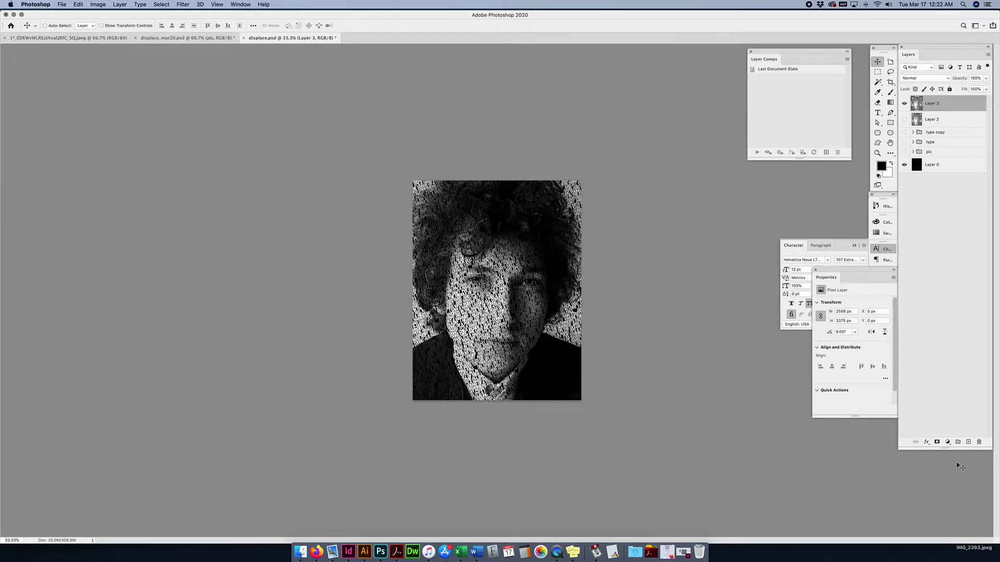
Step: Shorten the layer list area, group Layer 3 with Layer 2, and name the group final
{"action": "left_click_drag", "start_coordinate": [946, 449], "coordinate": [944, 328]}
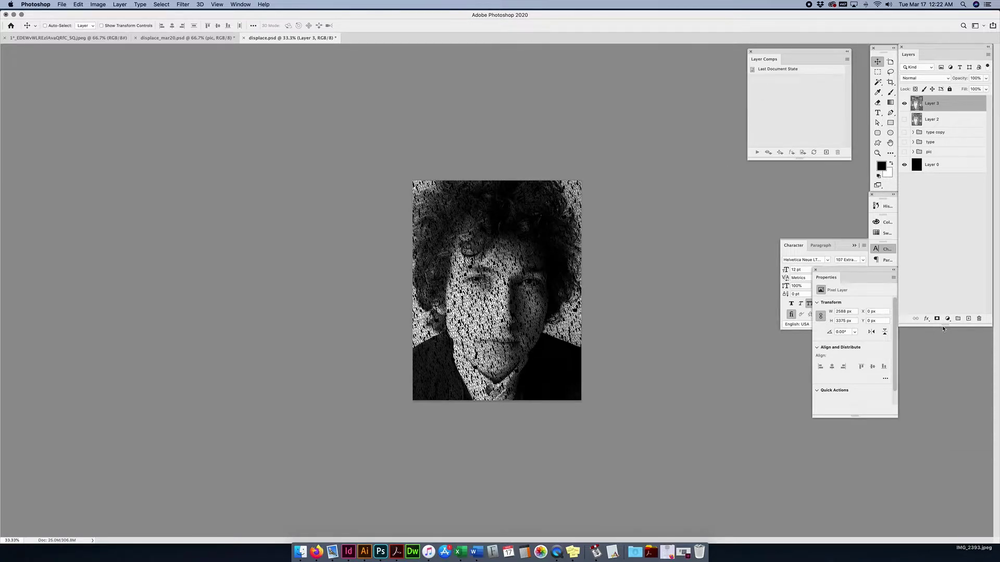
{"action": "left_click", "coordinate": [937, 120], "text": "shift"}
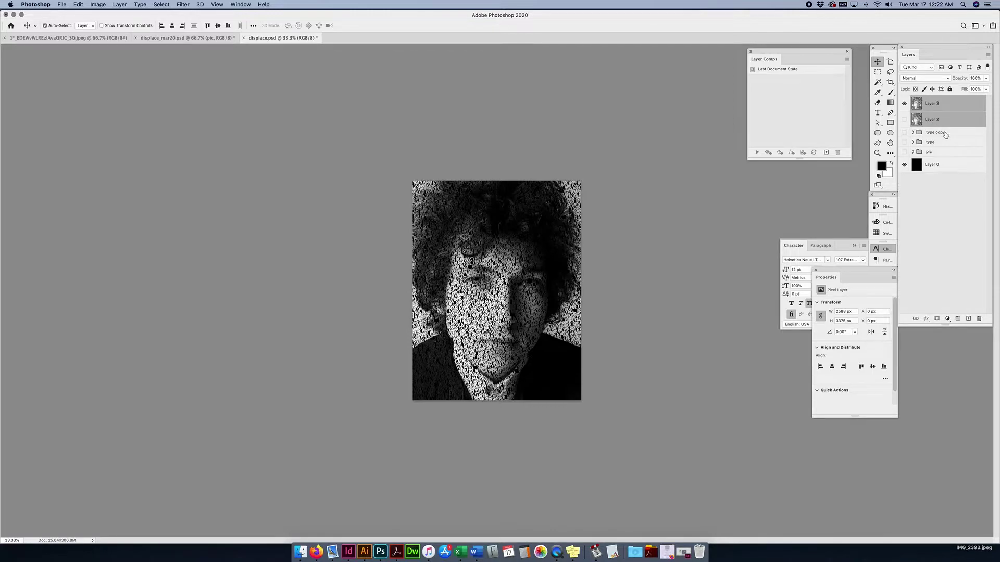
{"action": "key", "text": "super+g"}
{"action": "double_click", "coordinate": [934, 101]}
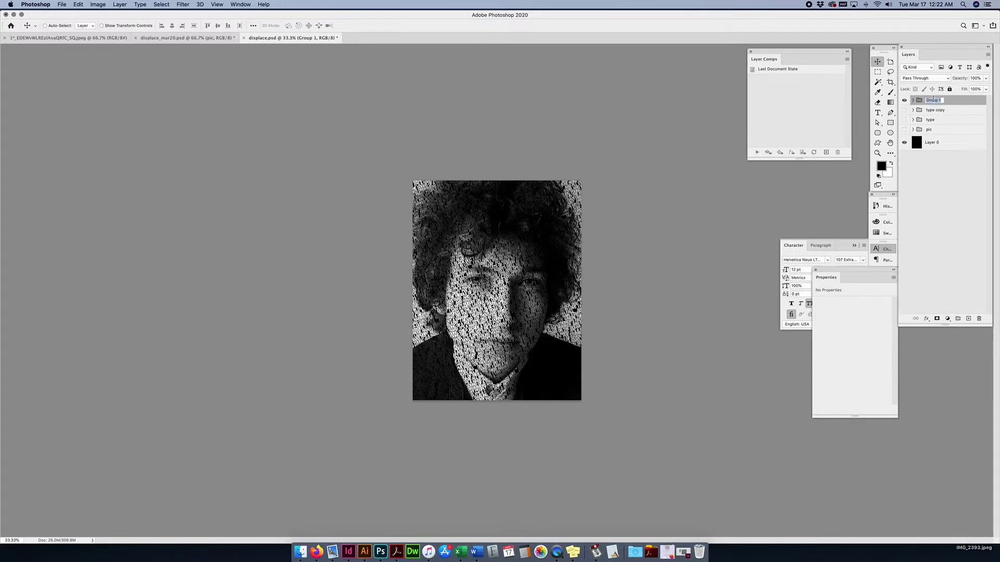
{"action": "type", "text": "tinal"}
{"action": "key", "text": "Return"}
Step: Rename the type copy group as type 2
{"action": "double_click", "coordinate": [936, 110]}
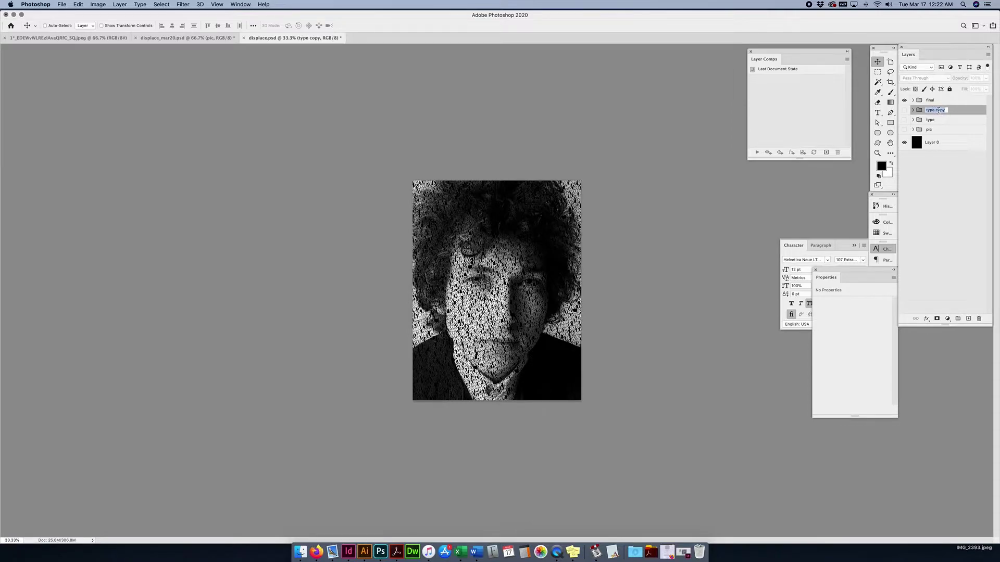
{"action": "type", "text": "type 2"}
{"action": "key", "text": "Return"}
Step: Add a bright red Solid Color fill layer and move it above the final group
{"action": "left_click", "coordinate": [947, 319]}
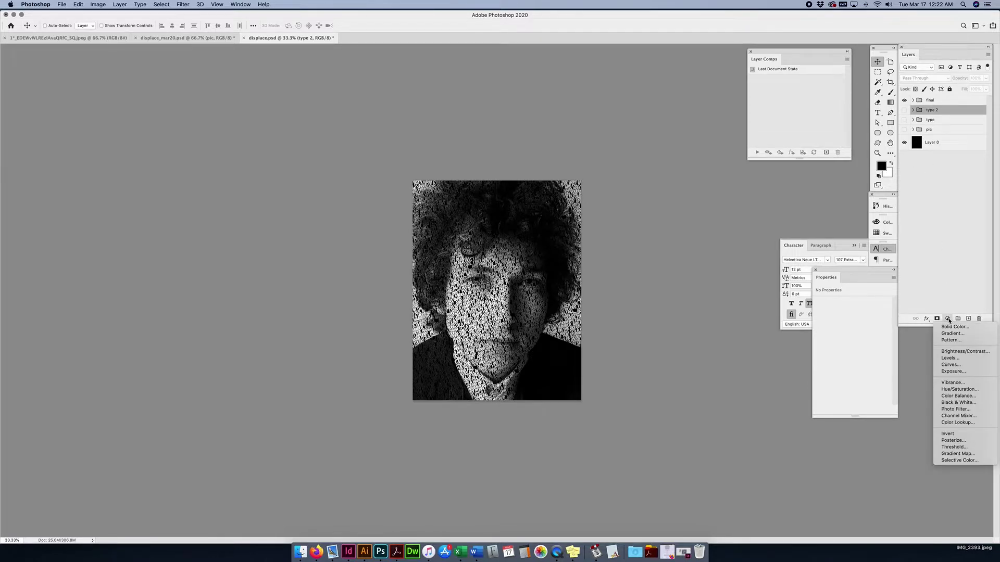
{"action": "left_click", "coordinate": [954, 326]}
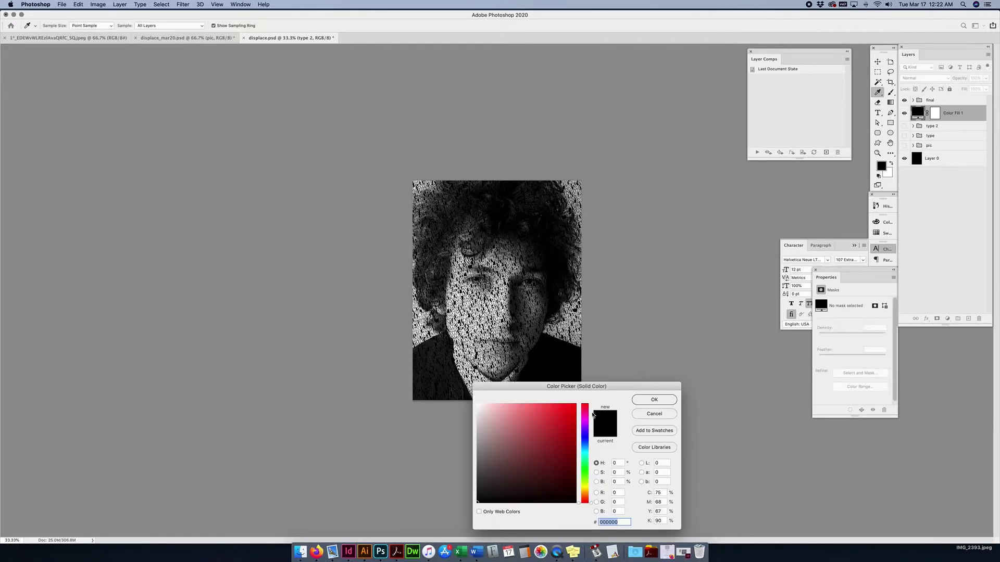
{"action": "left_click_drag", "start_coordinate": [617, 388], "coordinate": [704, 227]}
{"action": "type", "text": "ff0000"}
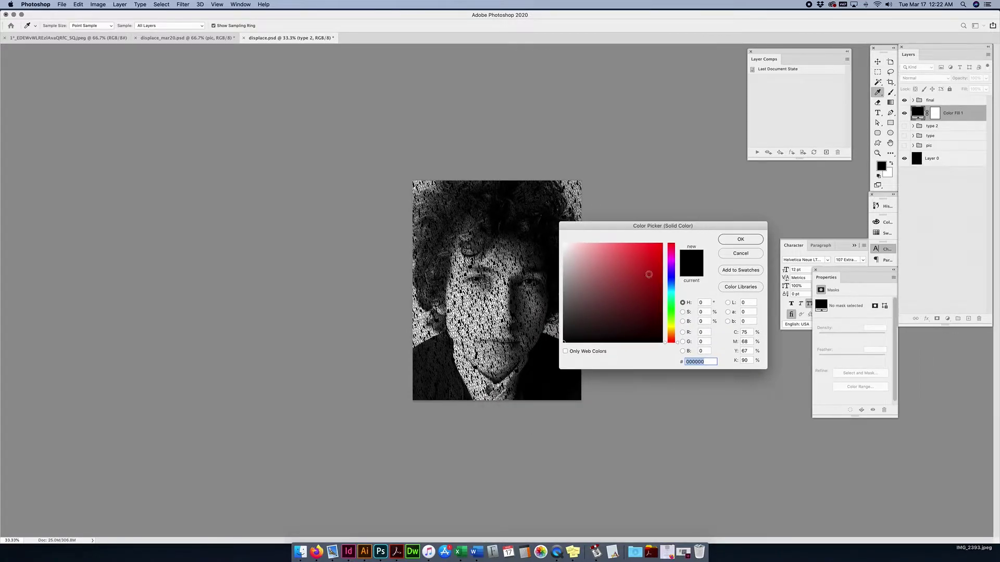
{"action": "left_click", "coordinate": [740, 240]}
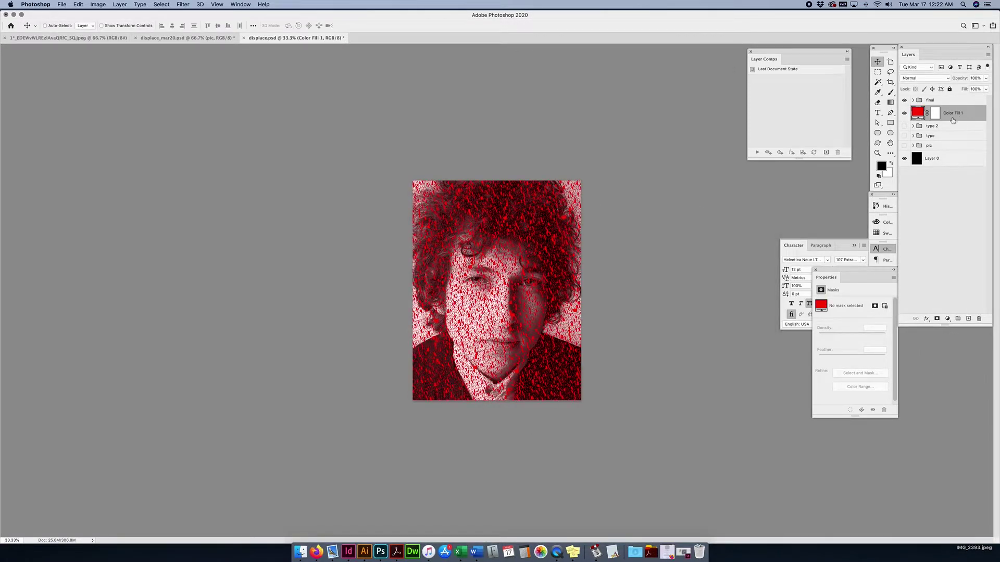
{"action": "left_click_drag", "start_coordinate": [963, 118], "coordinate": [963, 95]}
Step: Add a second Solid Color fill layer in dark green 004f45 above the red fill
{"action": "left_click", "coordinate": [947, 318]}
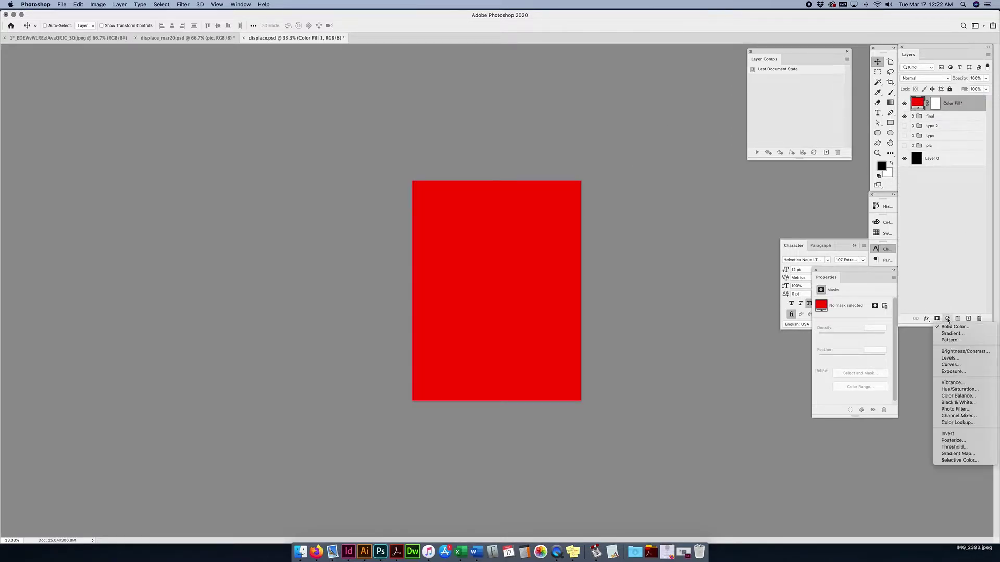
{"action": "left_click", "coordinate": [953, 440]}
{"action": "mouse_move", "coordinate": [660, 298]}
{"action": "left_mouse_down"}
{"action": "mouse_move", "coordinate": [671, 324]}
{"action": "mouse_move", "coordinate": [679, 297]}
{"action": "left_mouse_up"}
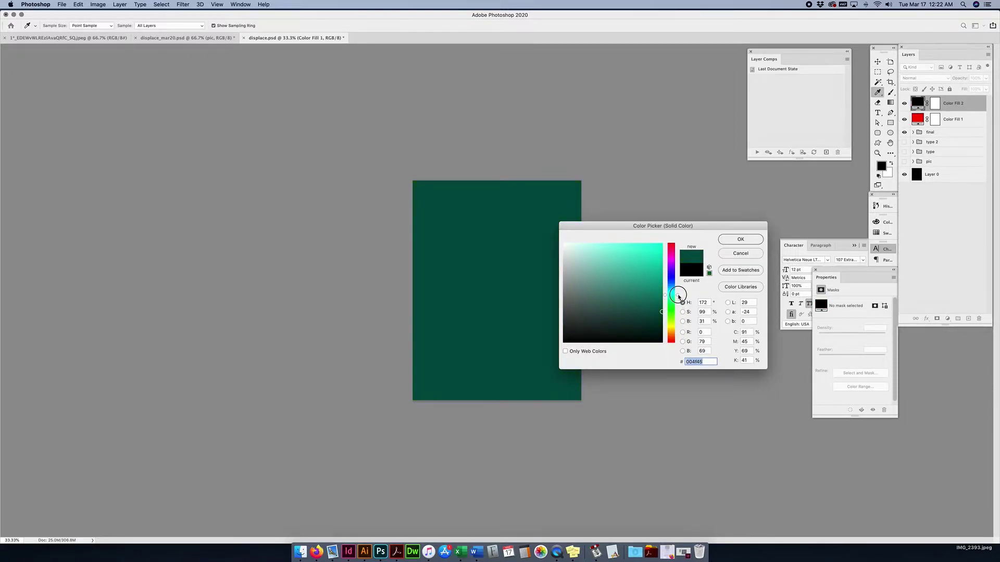
{"action": "left_click", "coordinate": [741, 239]}
Step: Add a third Solid Color fill layer in bright pink above the dark green fill
{"action": "left_click", "coordinate": [948, 319]}
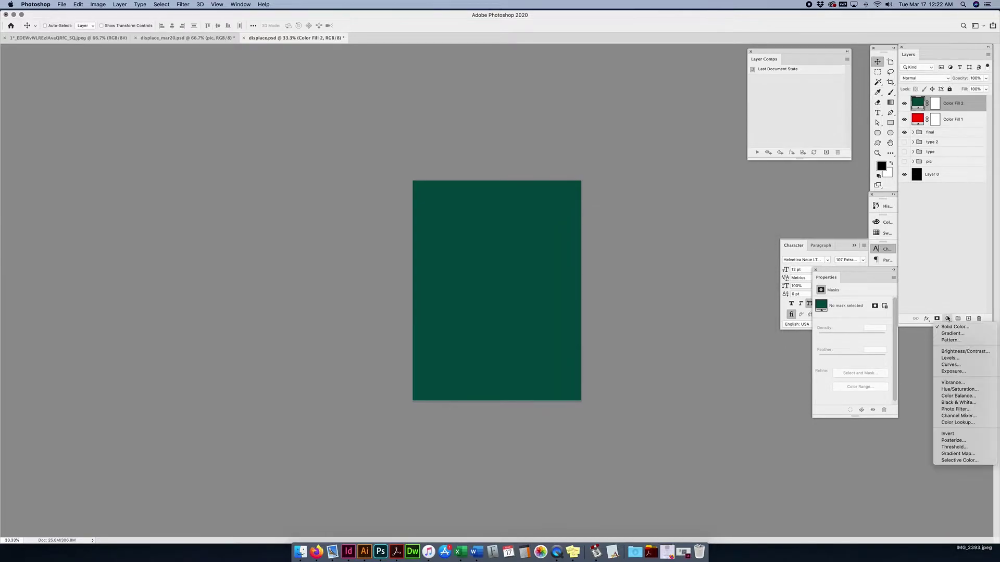
{"action": "left_click", "coordinate": [955, 327]}
{"action": "left_click_drag", "start_coordinate": [661, 265], "coordinate": [616, 244]}
{"action": "left_click_drag", "start_coordinate": [675, 291], "coordinate": [674, 260]}
{"action": "left_click", "coordinate": [748, 239]}
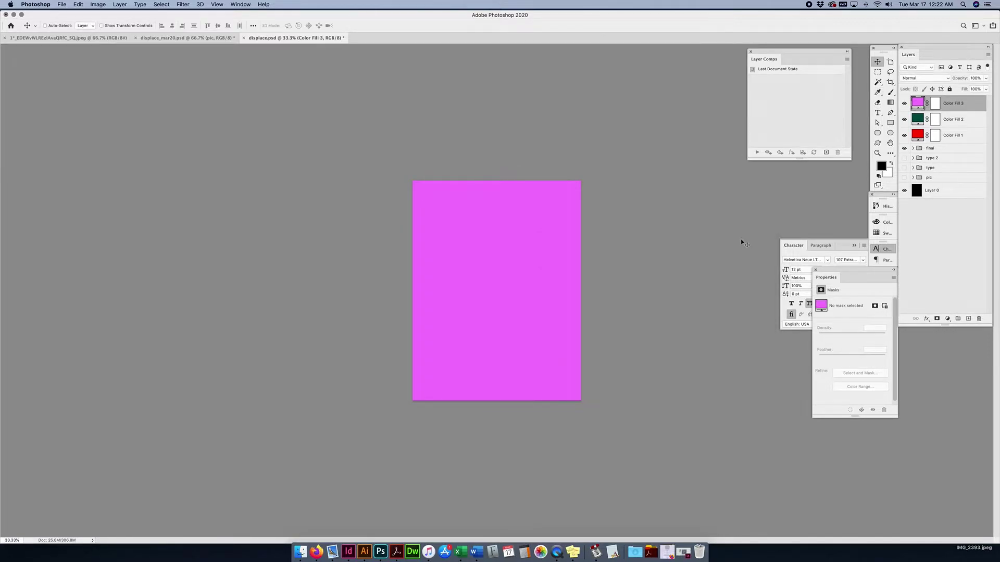
Step: Set the blend mode of all three colour fill layers to Color
{"action": "left_click", "coordinate": [965, 135]}
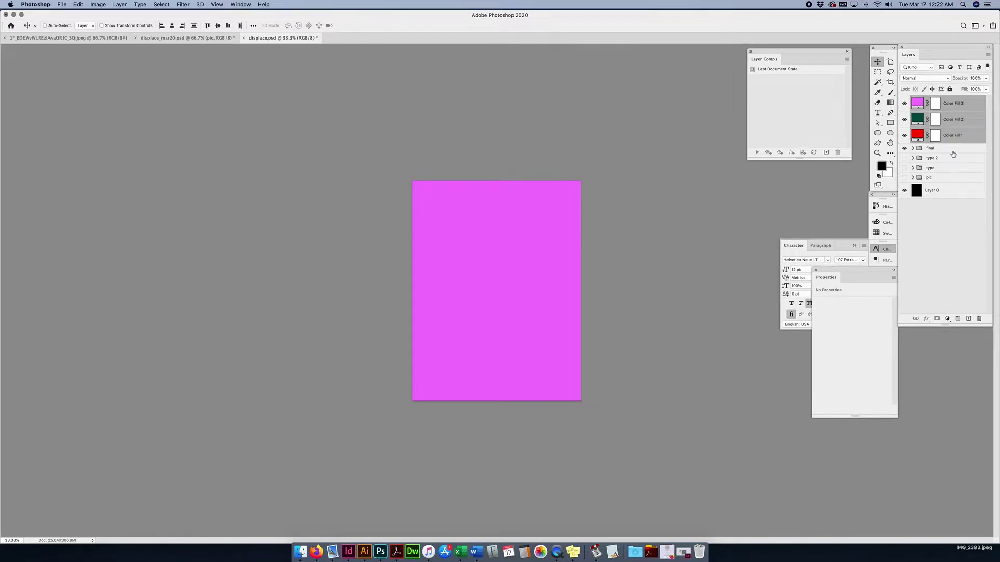
{"action": "left_click", "coordinate": [934, 78]}
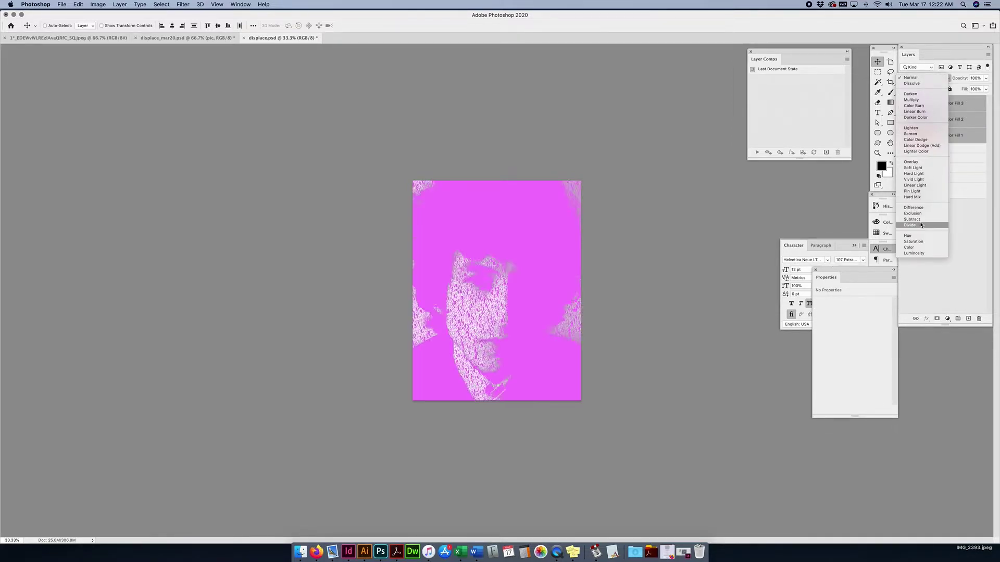
{"action": "left_click", "coordinate": [915, 247]}
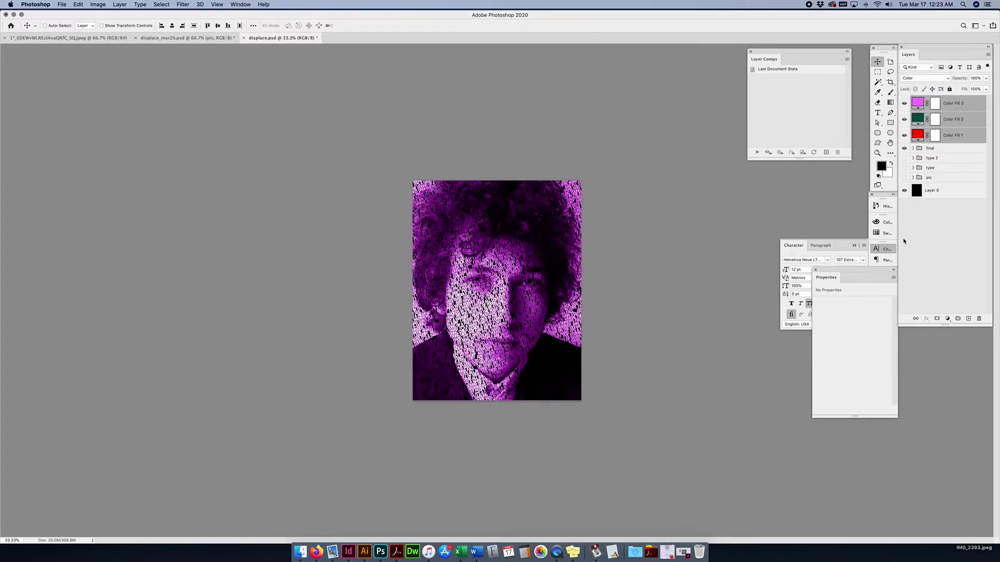
Step: Toggle the visibility of the pink, green and red fills to compare the tints, leaving all three hidden
{"action": "left_click", "coordinate": [904, 103]}
{"action": "left_click", "coordinate": [904, 119]}
{"action": "left_click", "coordinate": [904, 135]}
{"action": "left_click", "coordinate": [905, 119]}
{"action": "left_click", "coordinate": [904, 119]}
{"action": "left_click", "coordinate": [904, 121]}
{"action": "left_click", "coordinate": [904, 119]}
{"action": "left_click", "coordinate": [904, 105]}
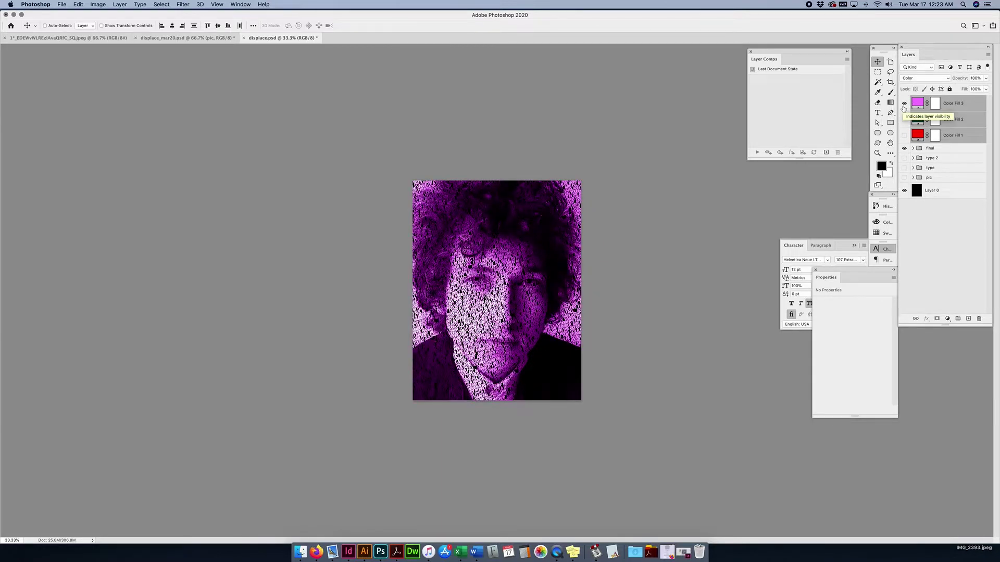
{"action": "left_click", "coordinate": [904, 106]}
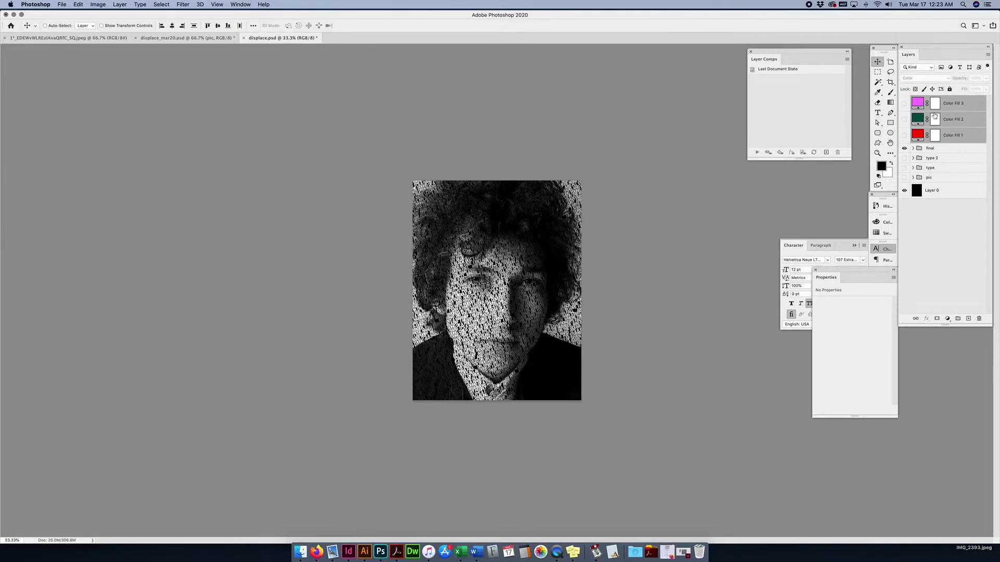
Step: Expand the final group, show only the pink fill over Layer 3, and save this visibility as a layer comp named pink
{"action": "left_click", "coordinate": [913, 149]}
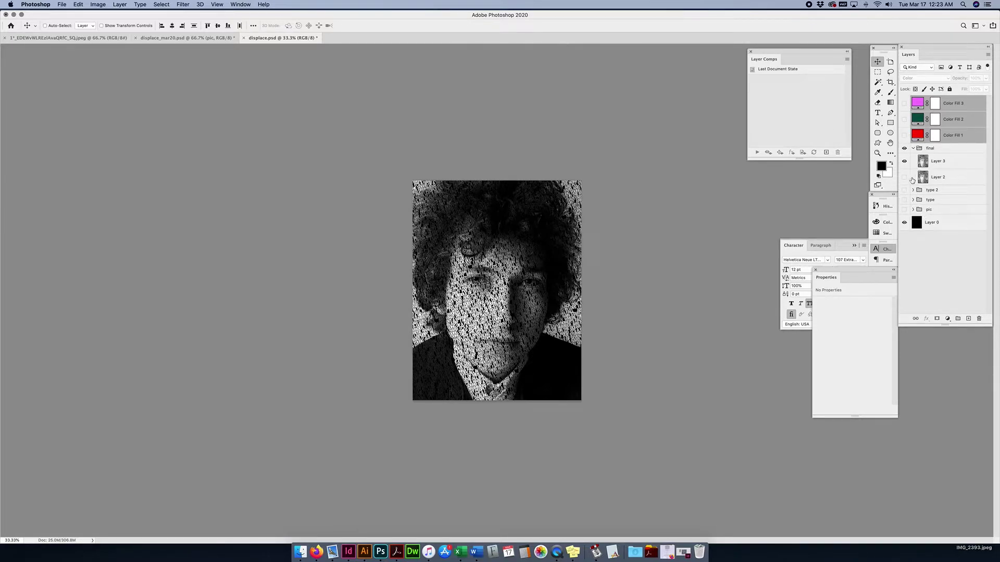
{"action": "left_click", "coordinate": [904, 103]}
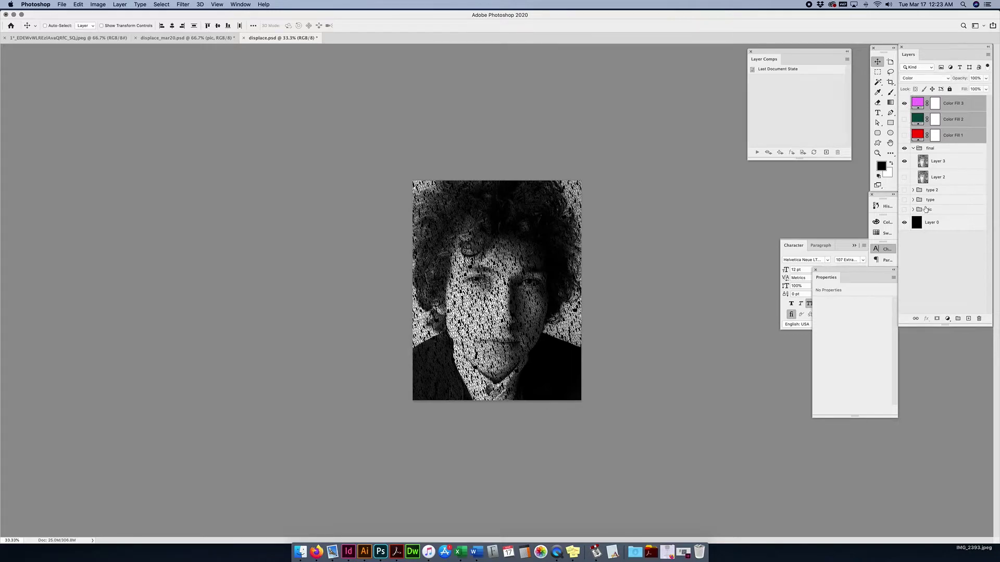
{"action": "left_click", "coordinate": [827, 153]}
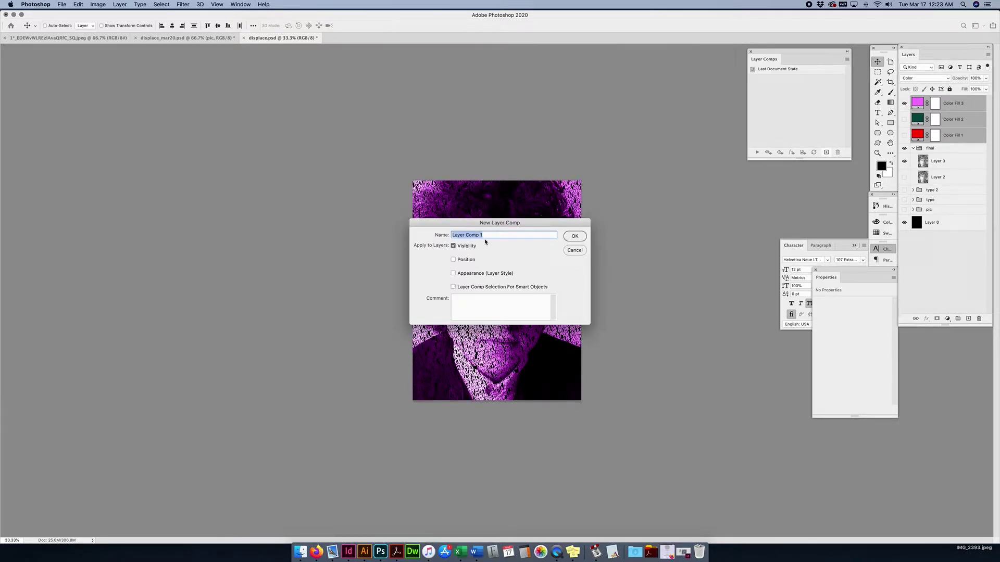
{"action": "type", "text": "pink"}
{"action": "key", "text": "Return"}
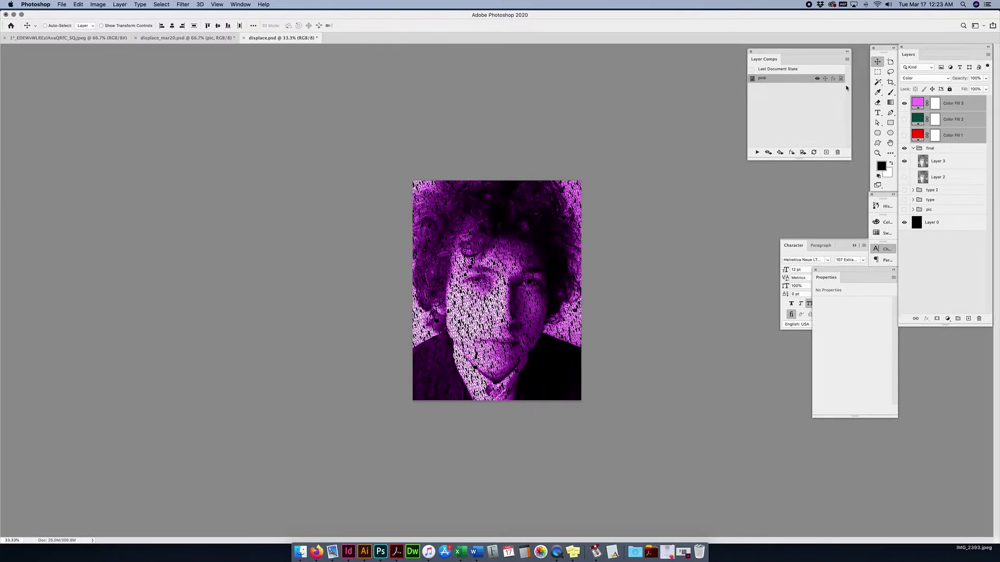
Step: Show the green fill instead of pink and Layer 2 instead of Layer 3, and save a layer comp named green
{"action": "left_click", "coordinate": [904, 103]}
{"action": "left_click", "coordinate": [904, 119]}
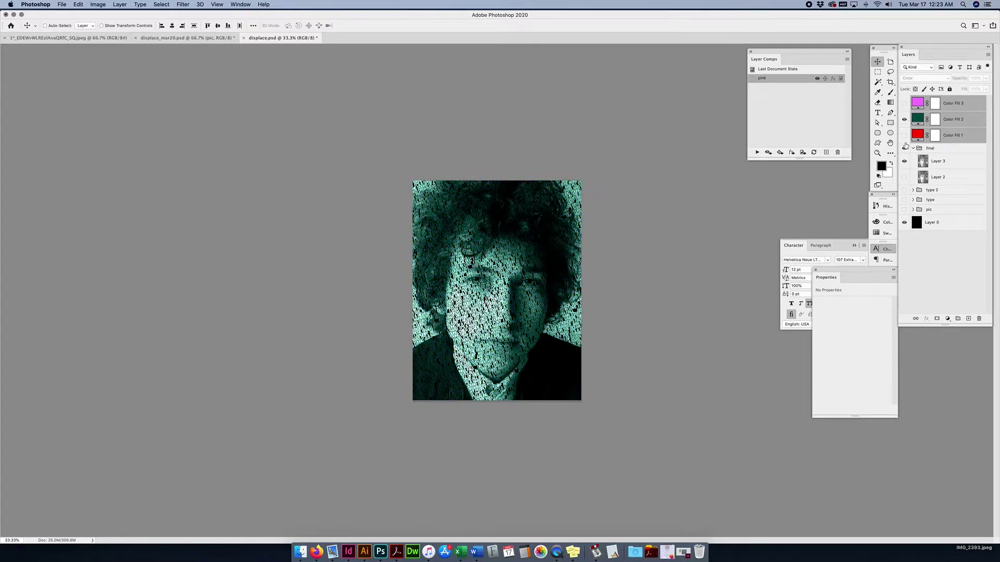
{"action": "left_click", "coordinate": [905, 161]}
{"action": "left_click", "coordinate": [904, 177]}
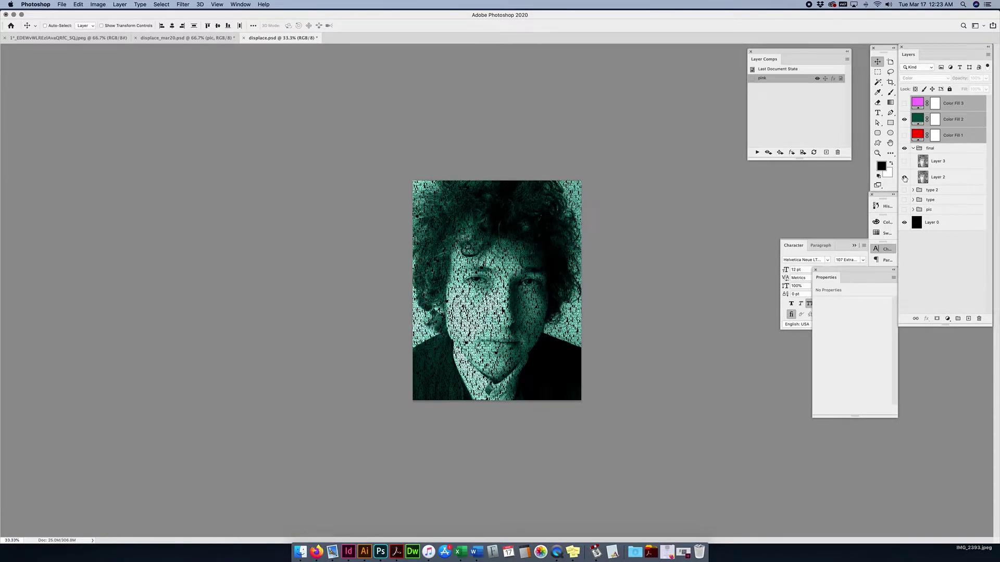
{"action": "left_click", "coordinate": [827, 152]}
{"action": "type", "text": "green"}
{"action": "key", "text": "Return"}
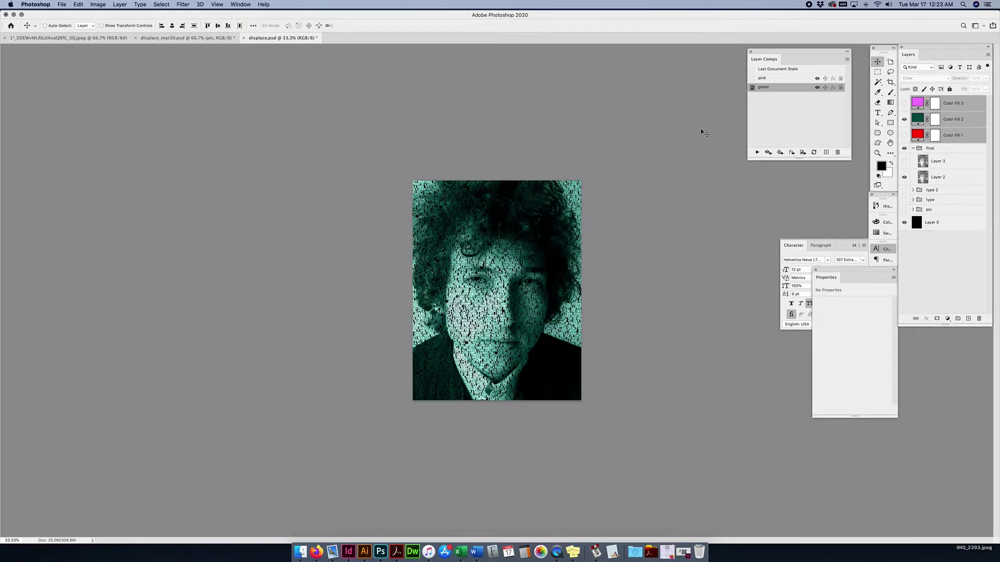
Step: Show the red fill instead of green and Layer 3 instead of Layer 2, and save a layer comp named red
{"action": "left_click", "coordinate": [904, 120]}
{"action": "left_click", "coordinate": [904, 135]}
{"action": "left_click", "coordinate": [904, 161]}
{"action": "left_click", "coordinate": [904, 177]}
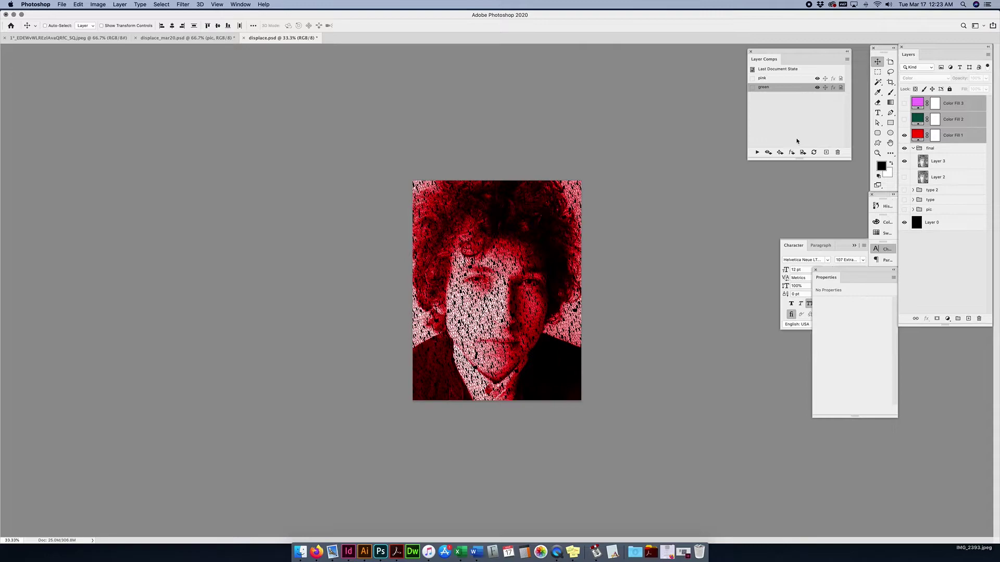
{"action": "left_click", "coordinate": [826, 152]}
{"action": "type", "text": "red"}
{"action": "key", "text": "Return"}
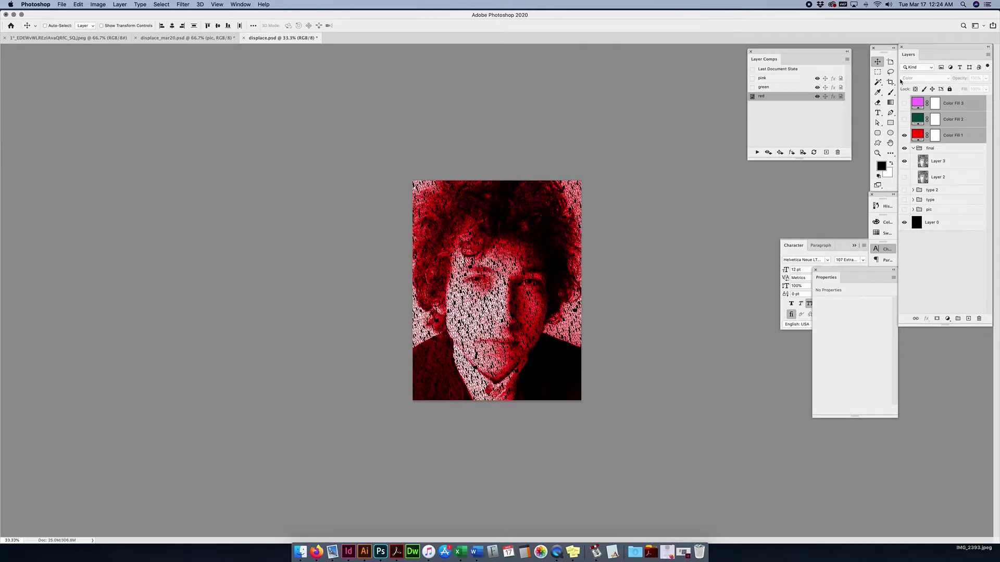
Step: Apply the pink, green and red layer comps in turn to review the three colour variations
{"action": "left_click", "coordinate": [776, 81]}
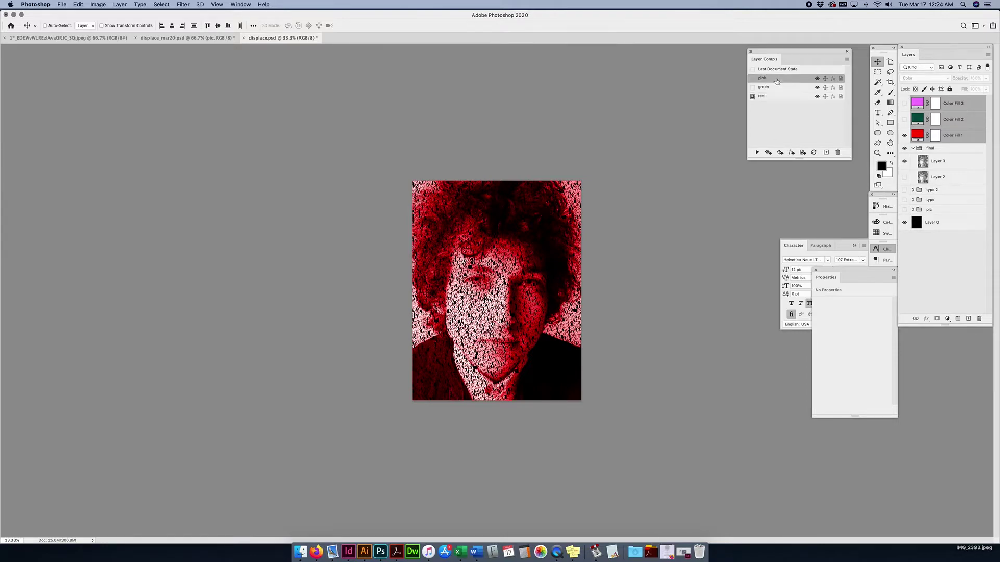
{"action": "left_click", "coordinate": [752, 78]}
{"action": "left_click", "coordinate": [753, 88]}
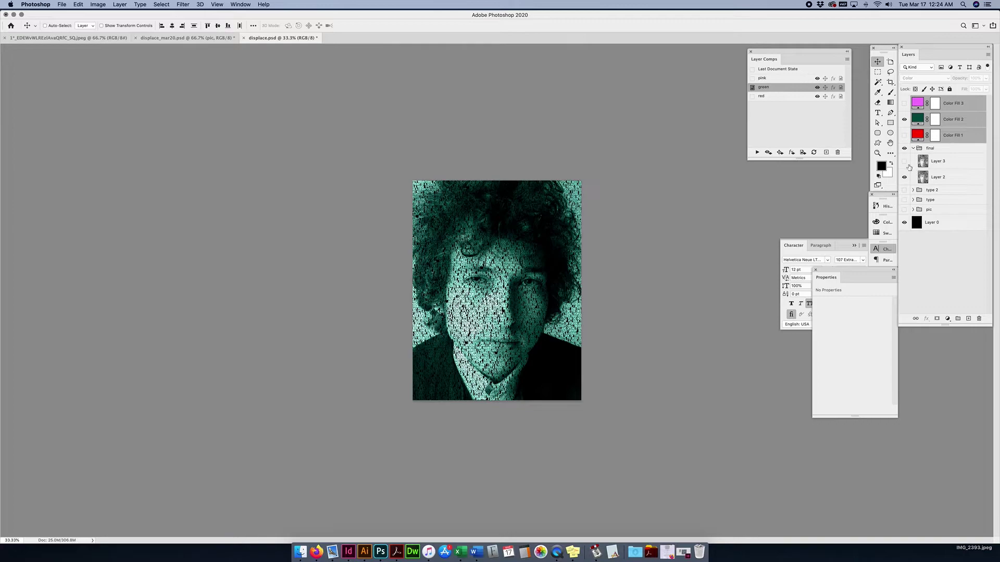
{"action": "left_click", "coordinate": [752, 97]}
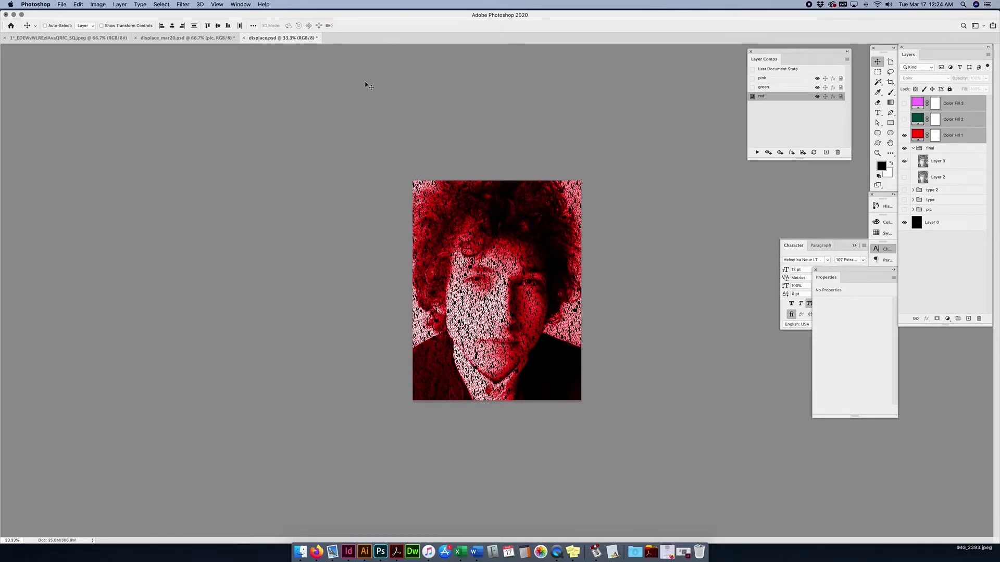
Step: Save the layered Photoshop document to the Desktop under the new name displace_setup.psd
{"action": "left_click", "coordinate": [62, 4]}
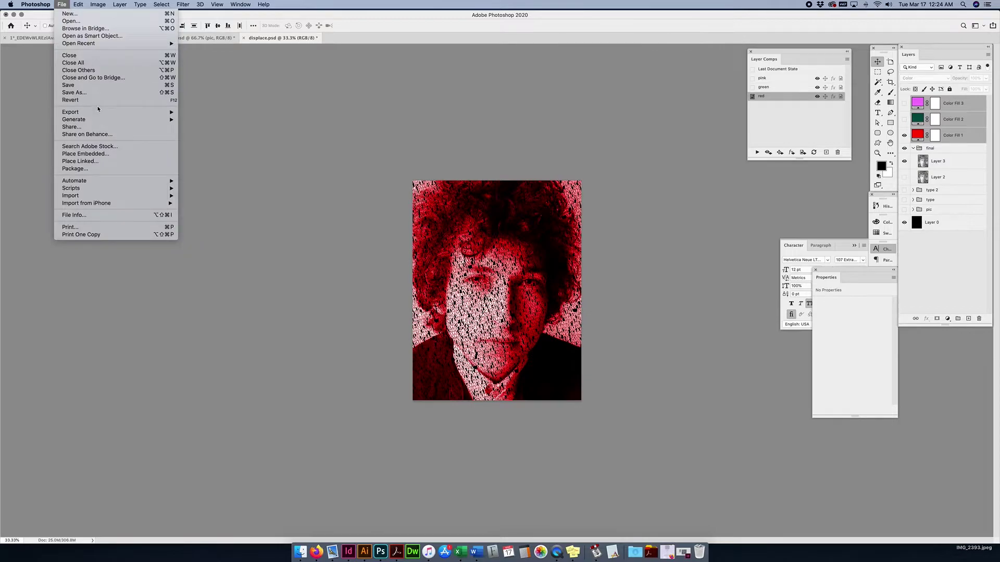
{"action": "left_click", "coordinate": [88, 92]}
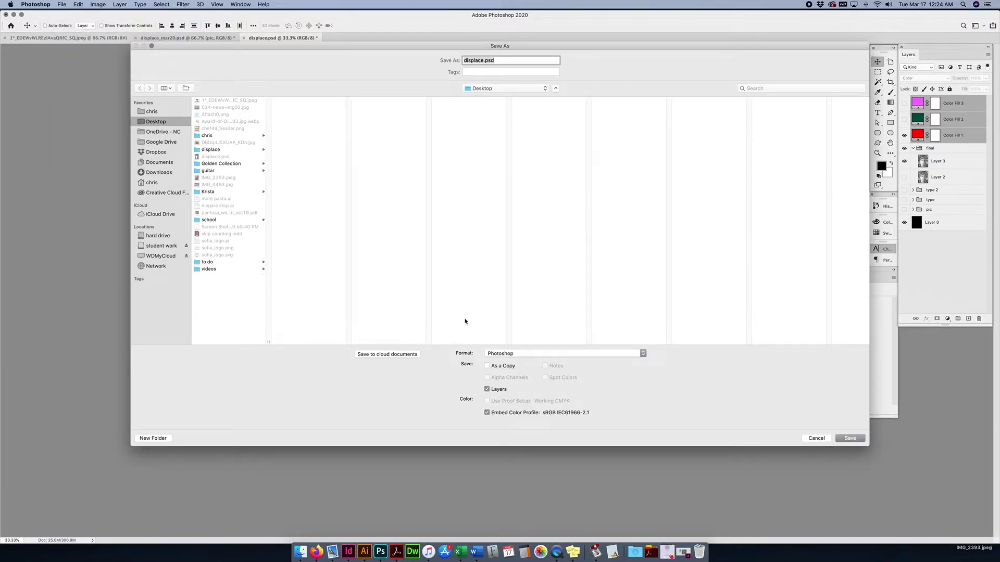
{"action": "left_click", "coordinate": [484, 61]}
{"action": "type", "text": "_setup_ma"}
{"action": "key", "text": "BackSpace"}
{"action": "key", "text": "BackSpace"}
{"action": "key", "text": "BackSpace"}
{"action": "left_click", "coordinate": [850, 439]}
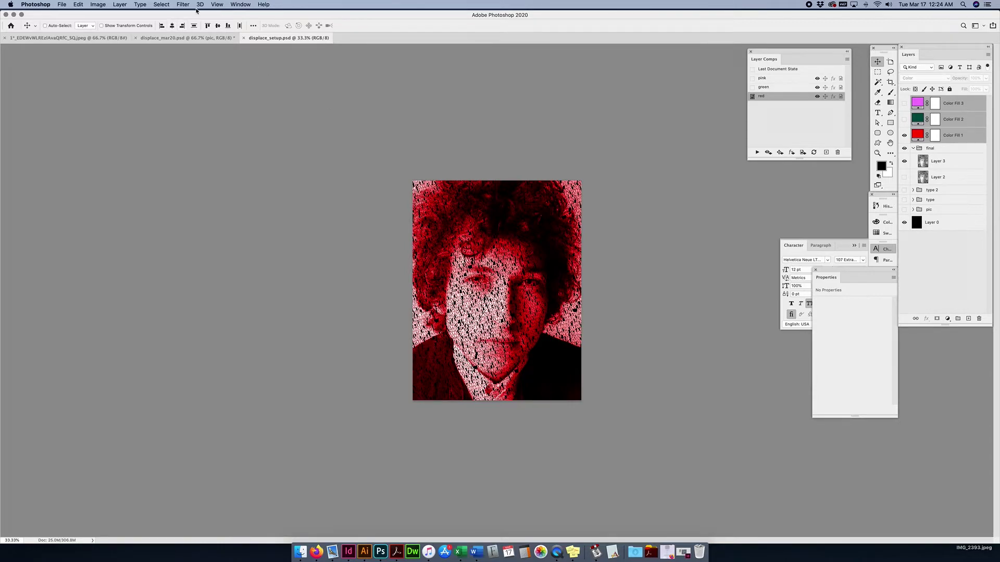
Step: Convert the document to CMYK Color mode without rasterizing the smart objects
{"action": "left_click", "coordinate": [98, 5]}
{"action": "mouse_move", "coordinate": [123, 14]}
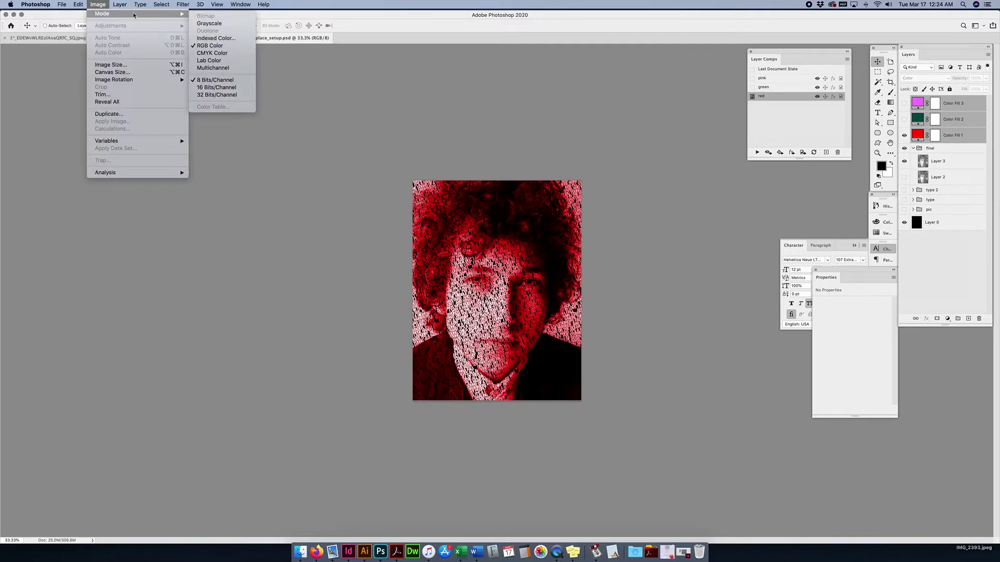
{"action": "left_click", "coordinate": [210, 54]}
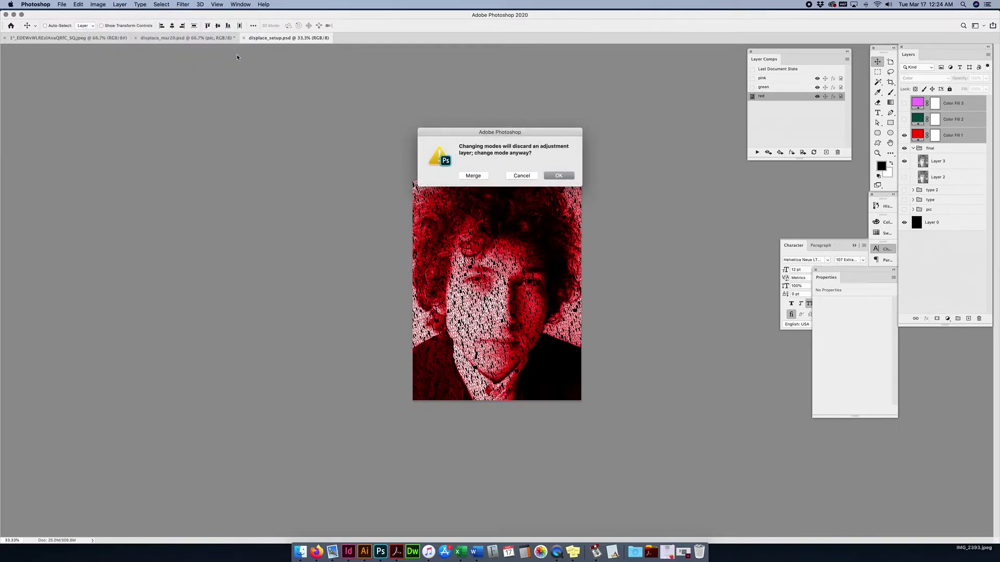
{"action": "left_click", "coordinate": [564, 174]}
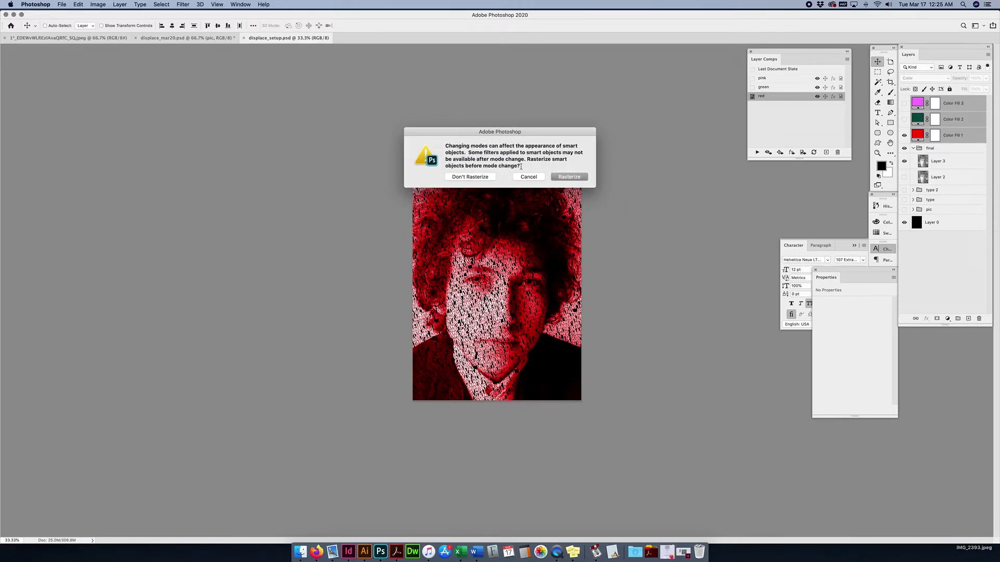
{"action": "left_click", "coordinate": [483, 177]}
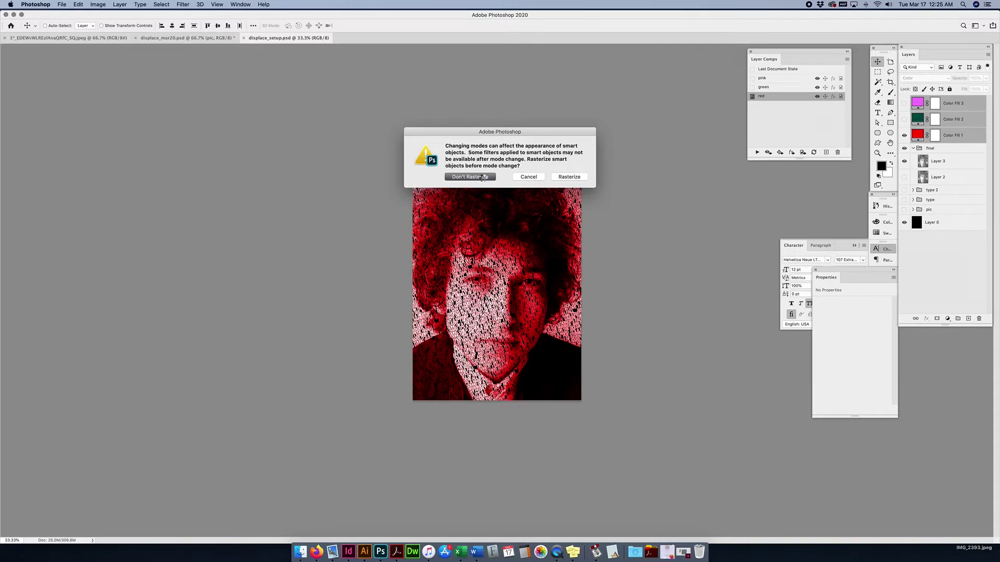
{"action": "left_click", "coordinate": [470, 177]}
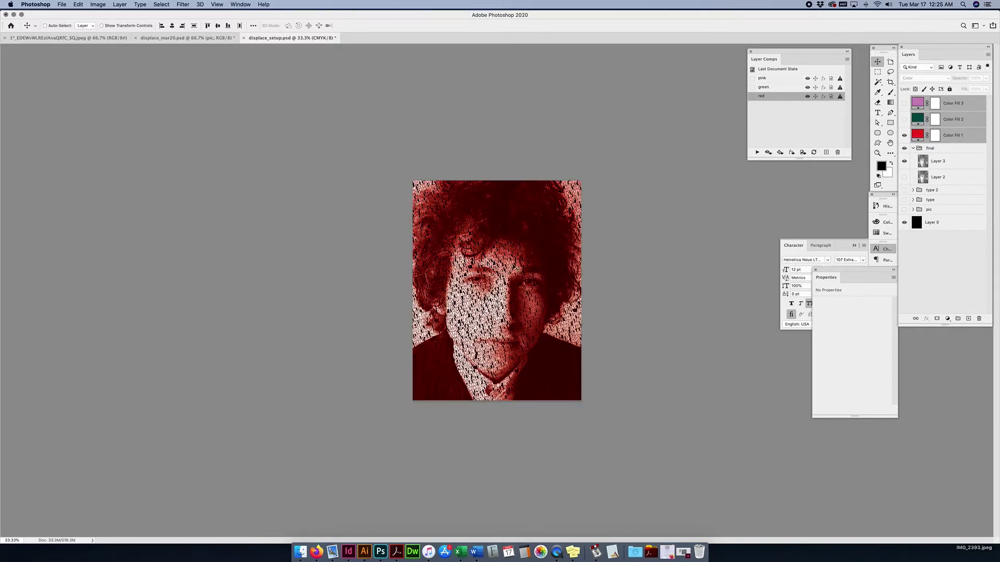
Step: Toggle the pink, green and red fills to examine how each tint looks in CMYK
{"action": "left_click", "coordinate": [905, 135]}
{"action": "left_click", "coordinate": [906, 103]}
{"action": "left_click", "coordinate": [905, 103]}
{"action": "left_click", "coordinate": [905, 119]}
{"action": "left_click", "coordinate": [904, 119]}
{"action": "left_click", "coordinate": [905, 136]}
{"action": "left_click", "coordinate": [905, 135]}
{"action": "left_click", "coordinate": [904, 136]}
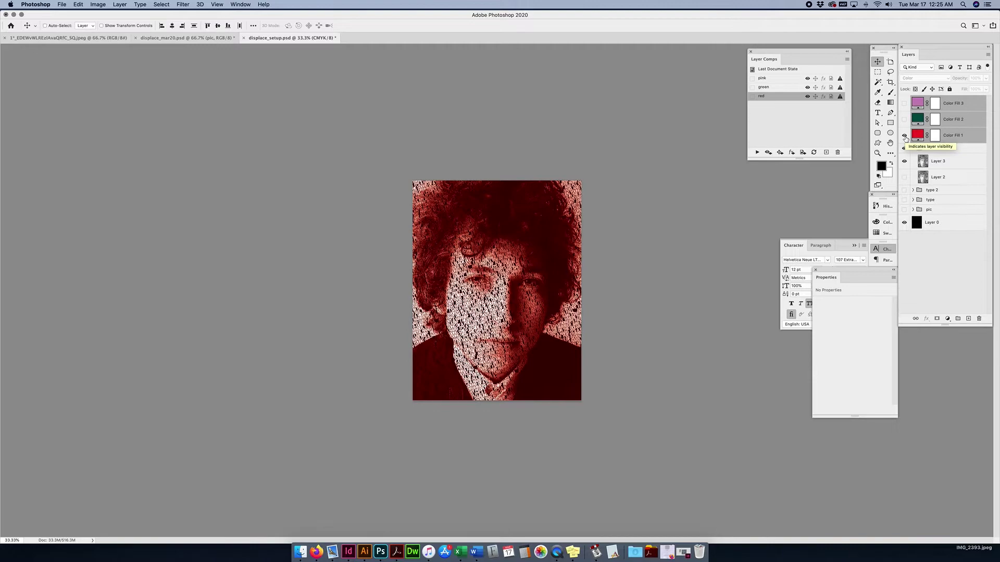
Step: Return the document to RGB Color mode with its original colours
{"action": "left_click", "coordinate": [98, 4]}
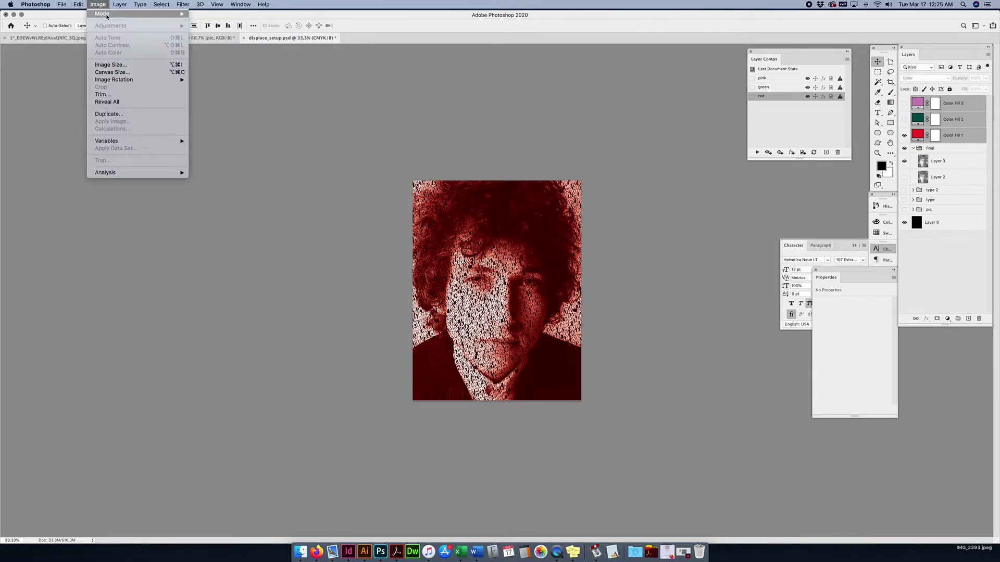
{"action": "mouse_move", "coordinate": [104, 14]}
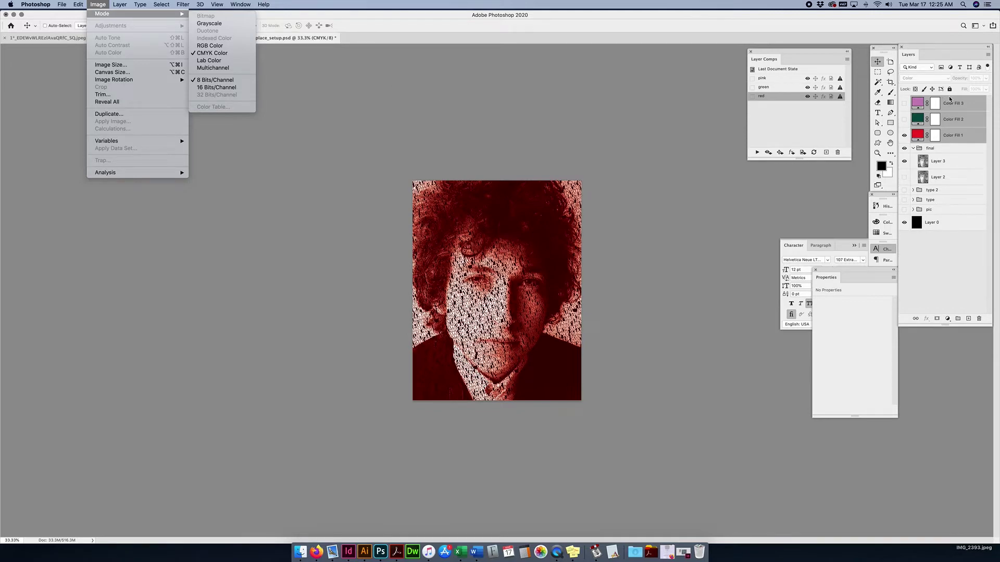
{"action": "left_click", "coordinate": [211, 45]}
{"action": "left_click", "coordinate": [531, 177]}
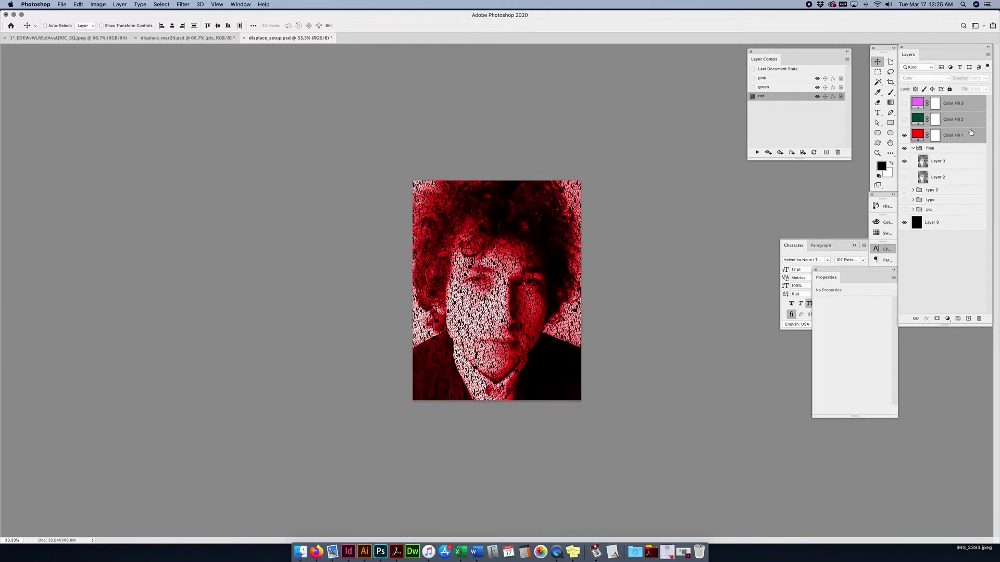
Step: Collapse the final group, stamp it with Color Fill 1 into a merged copy, and hide the two originals
{"action": "left_click", "coordinate": [913, 149]}
{"action": "left_click", "coordinate": [944, 153]}
{"action": "left_click", "coordinate": [945, 140], "text": "shift"}
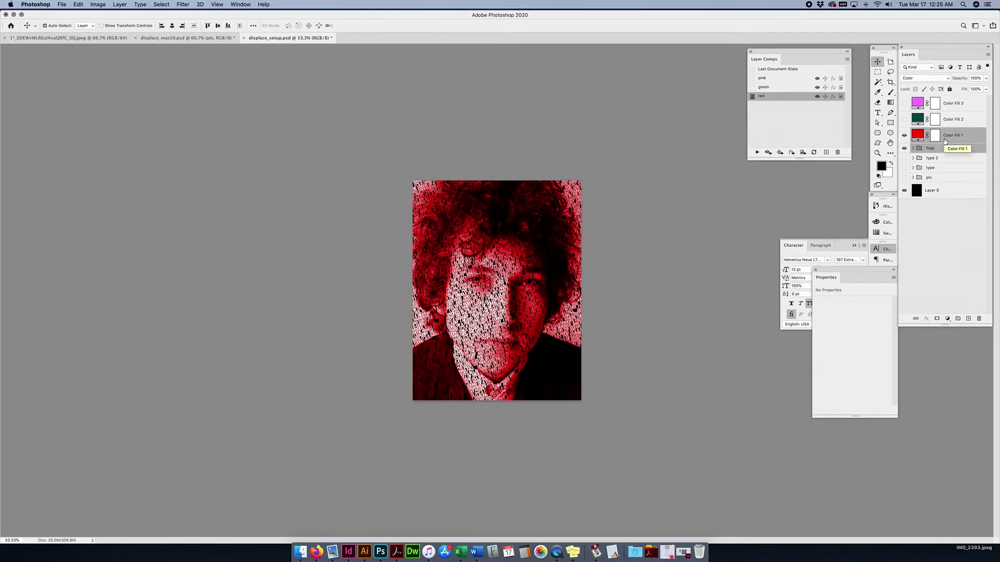
{"action": "key", "text": "super+alt+e"}
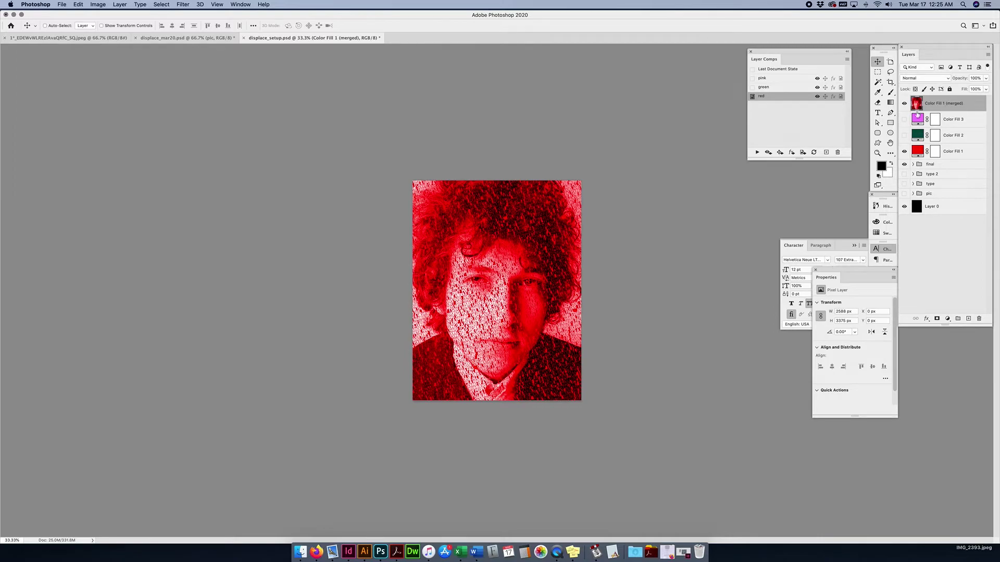
{"action": "left_click", "coordinate": [904, 151]}
{"action": "left_click", "coordinate": [905, 164]}
Step: Undo the merged copy of Color Fill 1 and the final group
{"action": "key", "text": "super+z"}
{"action": "key", "text": "super+z"}
{"action": "key", "text": "super+z"}
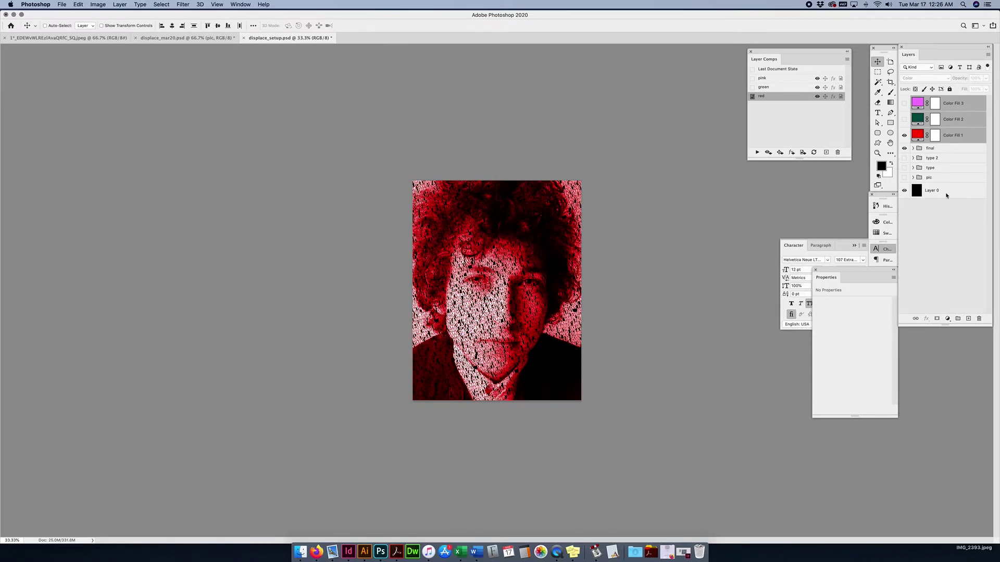
Step: Stamp Color Fill 1, the final group and the black background layer into a merged copy
{"action": "left_click", "coordinate": [955, 137]}
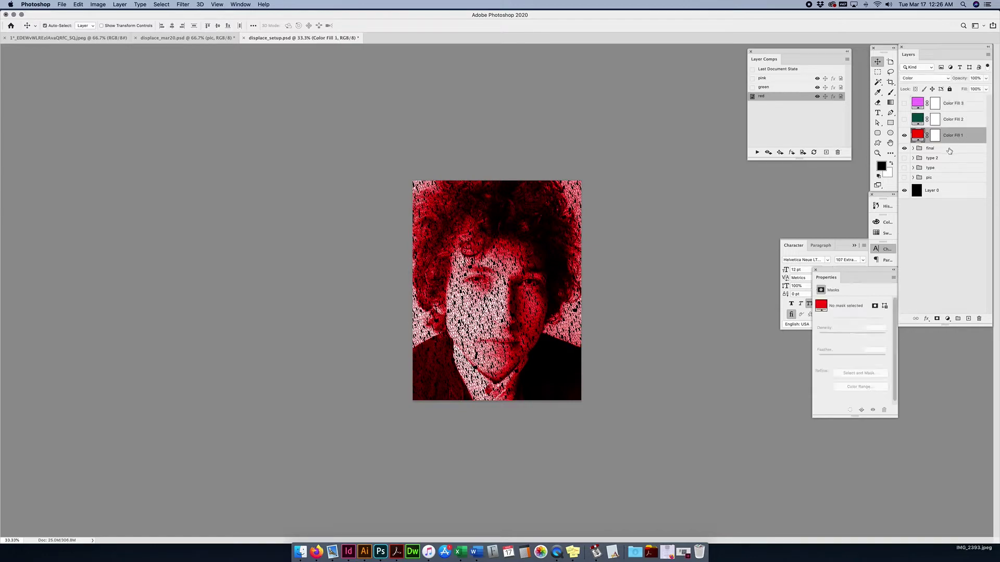
{"action": "left_click", "coordinate": [946, 151], "text": "super"}
{"action": "left_click", "coordinate": [947, 195], "text": "super"}
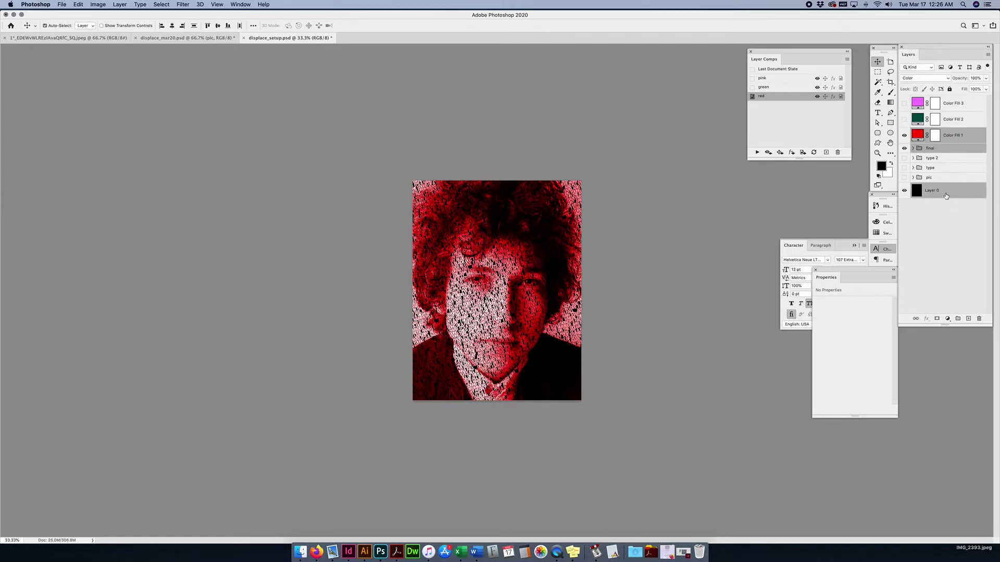
{"action": "key", "text": "super+alt+e"}
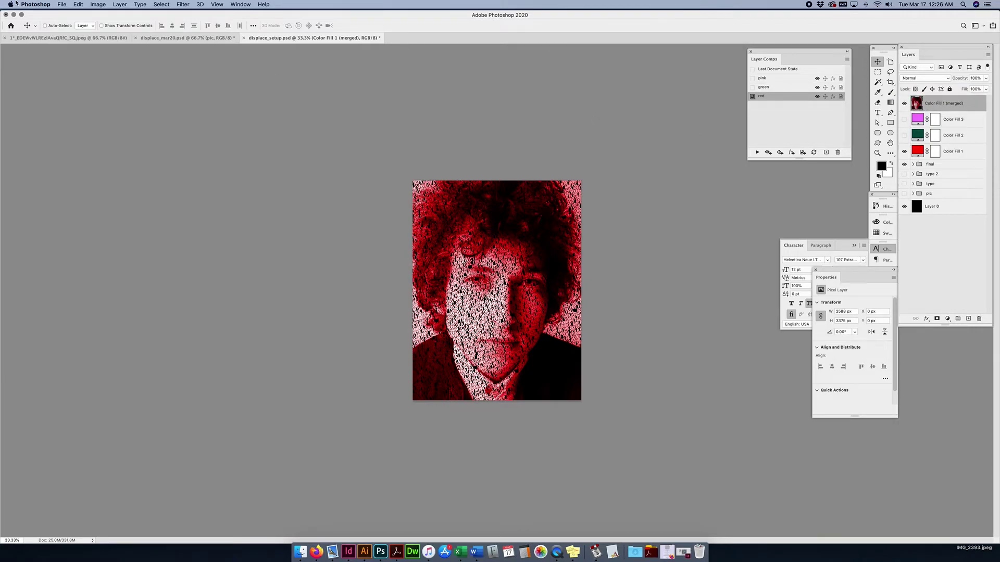
Step: Convert the document to CMYK Color without merging its layers, and hide the merged red copy to compare the tints
{"action": "left_click", "coordinate": [99, 5]}
{"action": "mouse_move", "coordinate": [112, 16]}
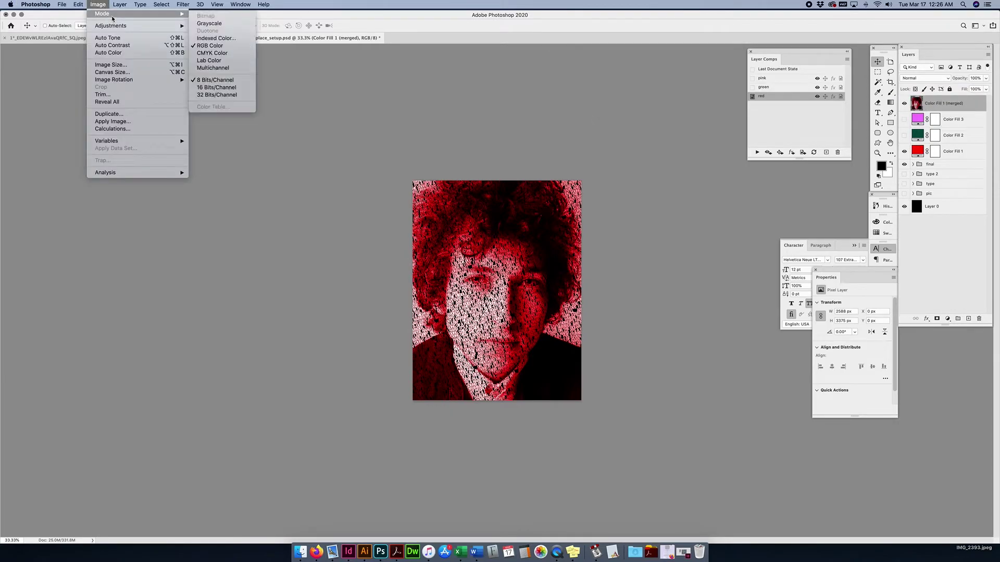
{"action": "left_click", "coordinate": [214, 54]}
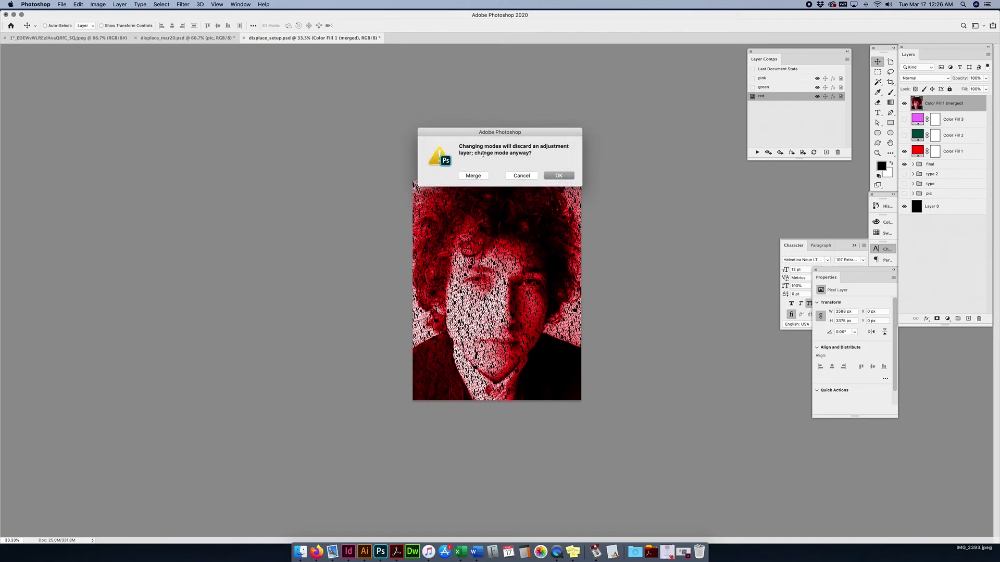
{"action": "left_click", "coordinate": [558, 175]}
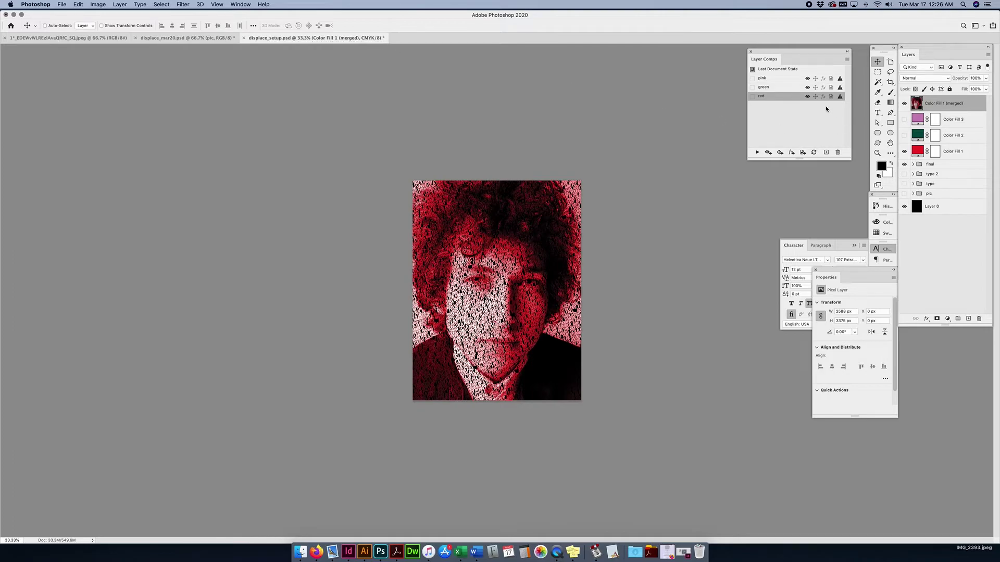
{"action": "left_click", "coordinate": [905, 103]}
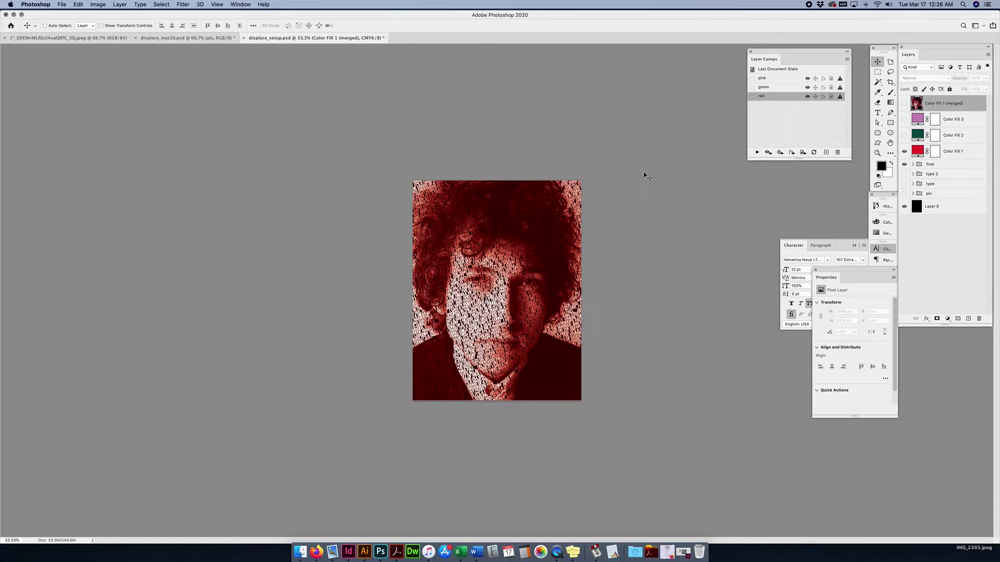
Step: Save displace_setup.psd and switch to the magazine layout document in InDesign
{"action": "key", "text": "super+s"}
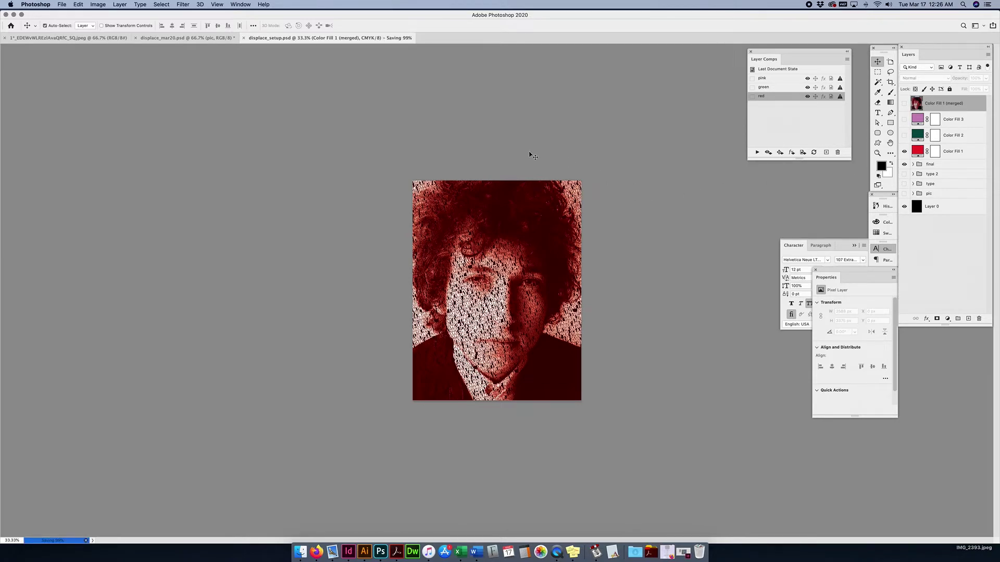
{"action": "left_click", "coordinate": [13, 14]}
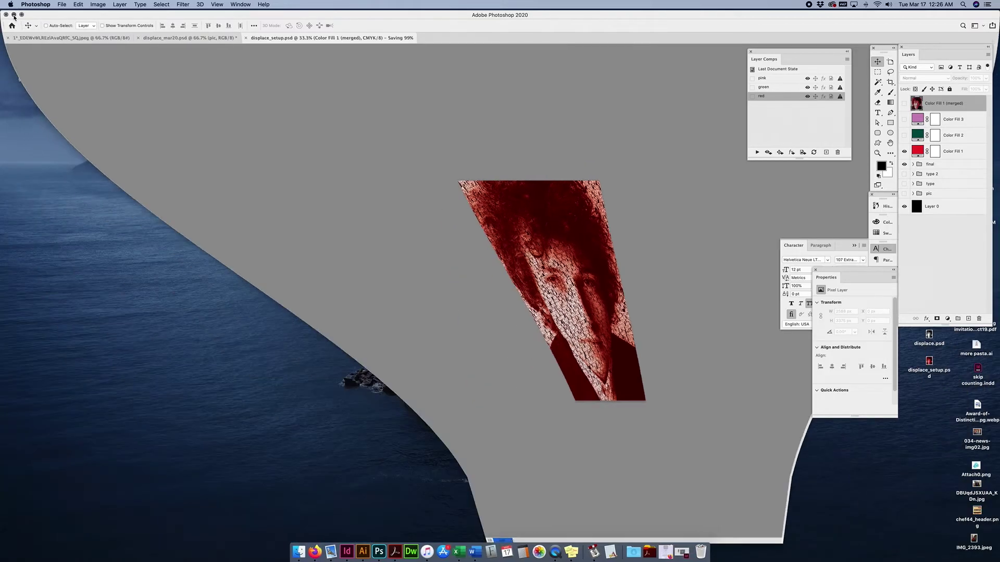
{"action": "left_click", "coordinate": [341, 552]}
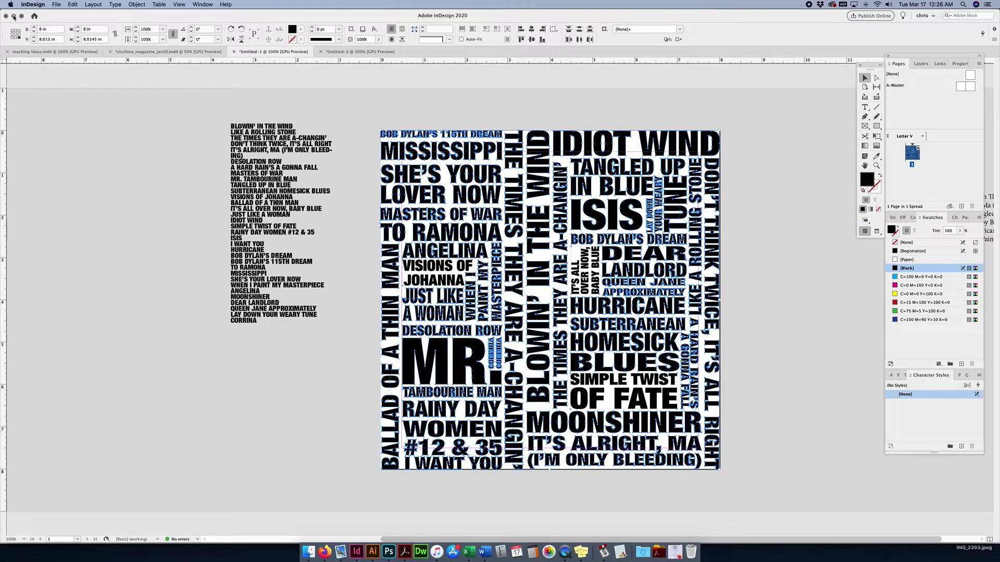
{"action": "left_click", "coordinate": [168, 52]}
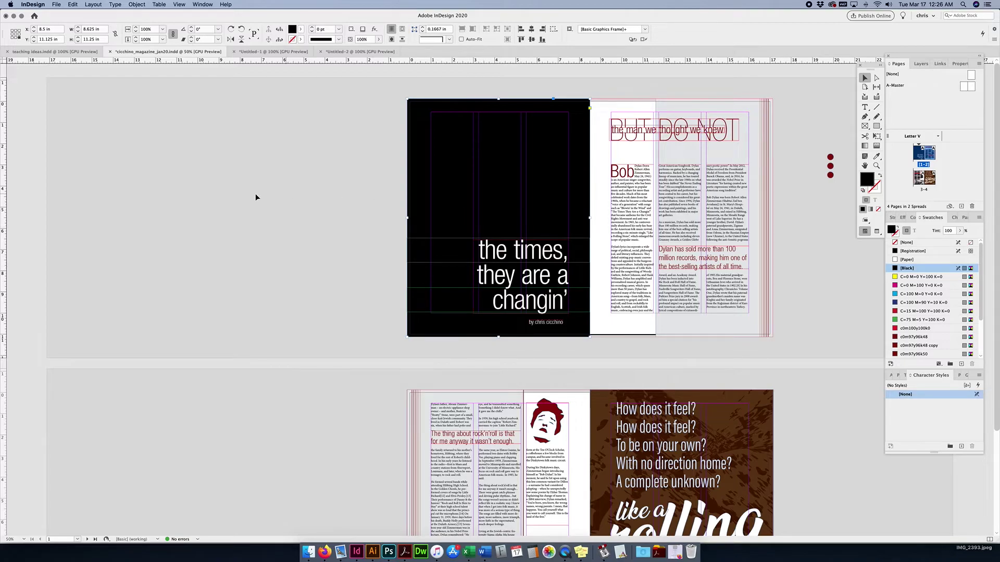
Step: Choose displace_setup.psd from the Desktop for placing in the black opening-page frame, with Show Import Options on
{"action": "left_click", "coordinate": [55, 4]}
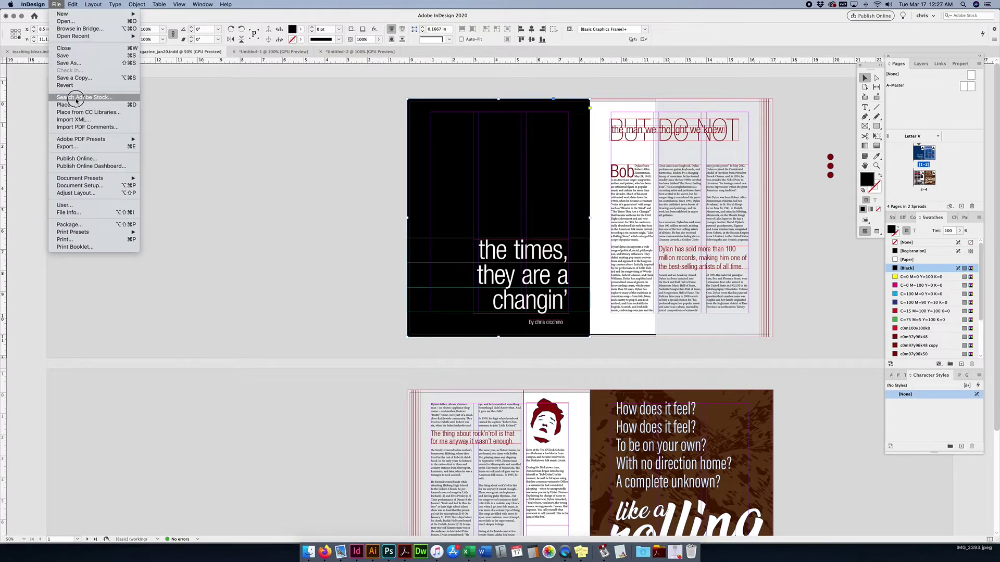
{"action": "key", "text": "Escape"}
{"action": "key", "text": "super+d"}
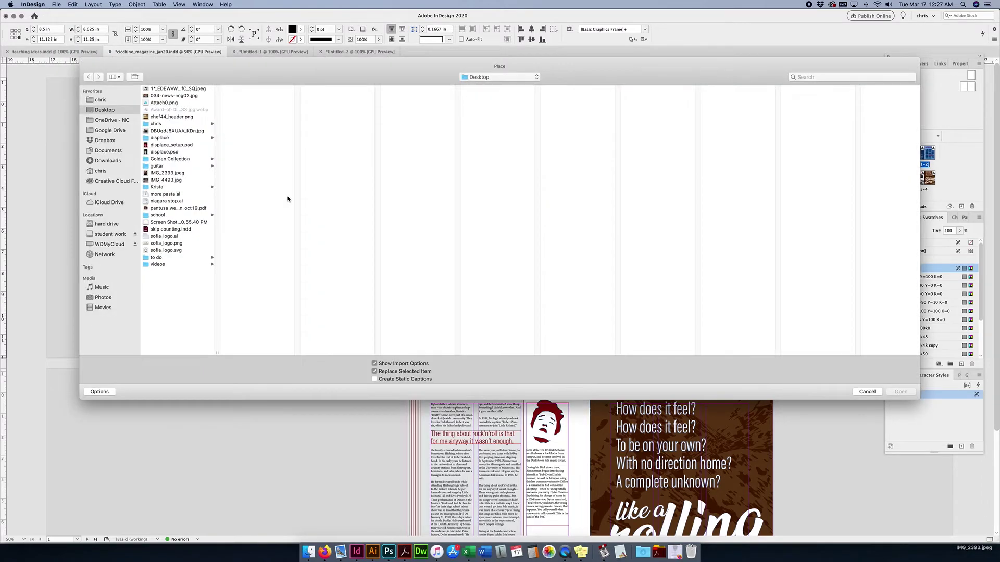
{"action": "left_click", "coordinate": [173, 146]}
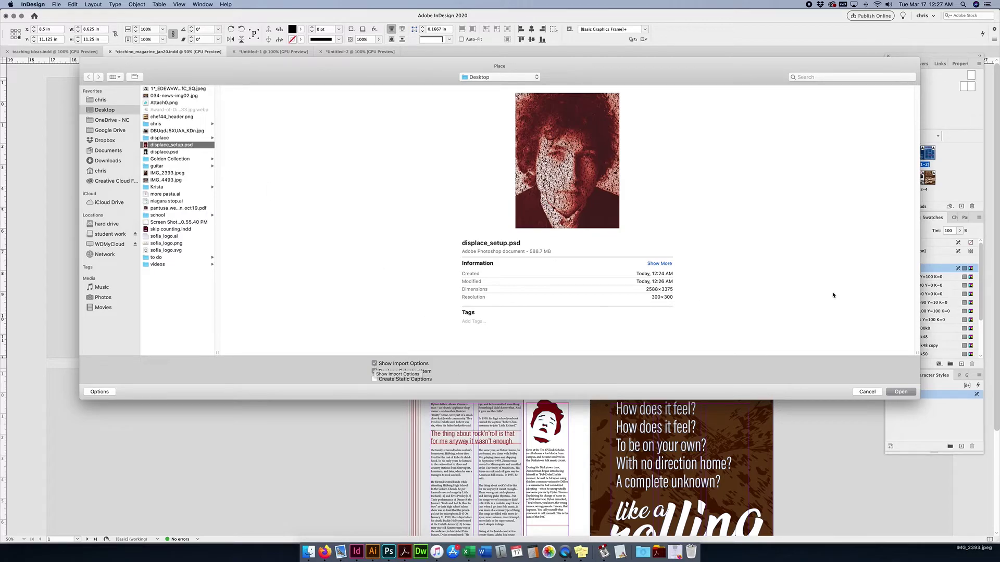
{"action": "left_click", "coordinate": [895, 392]}
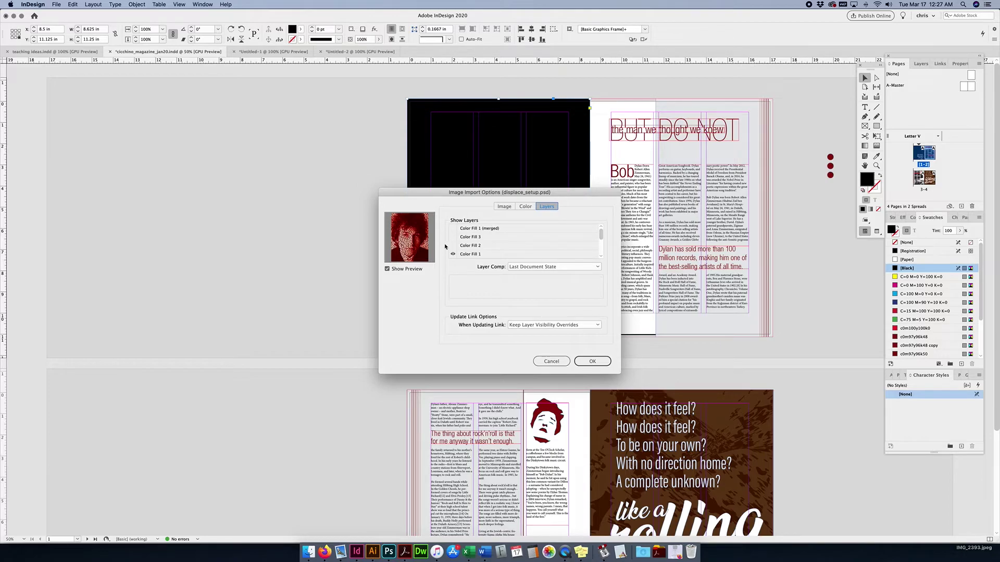
Step: Preview the pink and green layer comps in the import options, and place the portrait with the red comp
{"action": "left_click", "coordinate": [527, 268]}
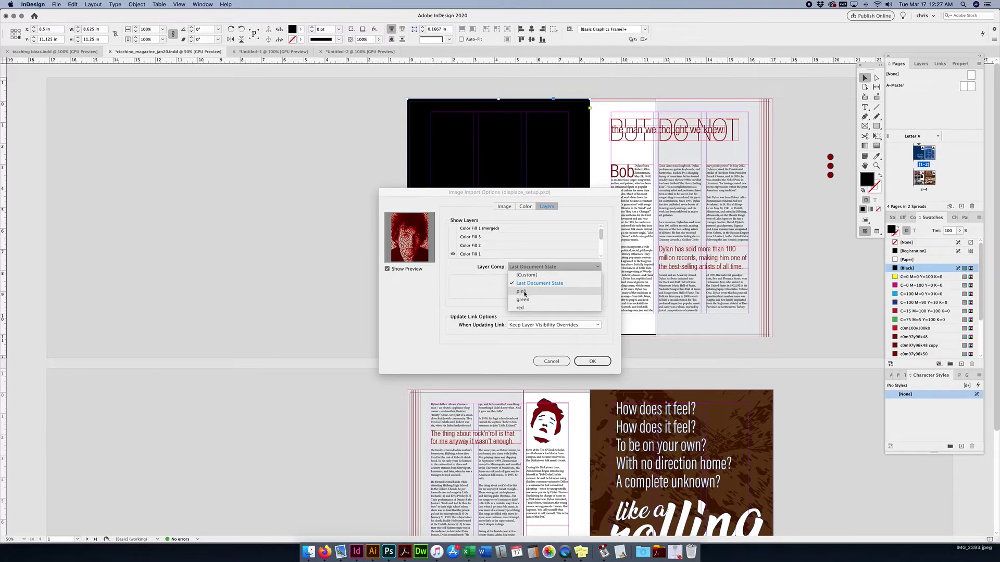
{"action": "left_click", "coordinate": [521, 292]}
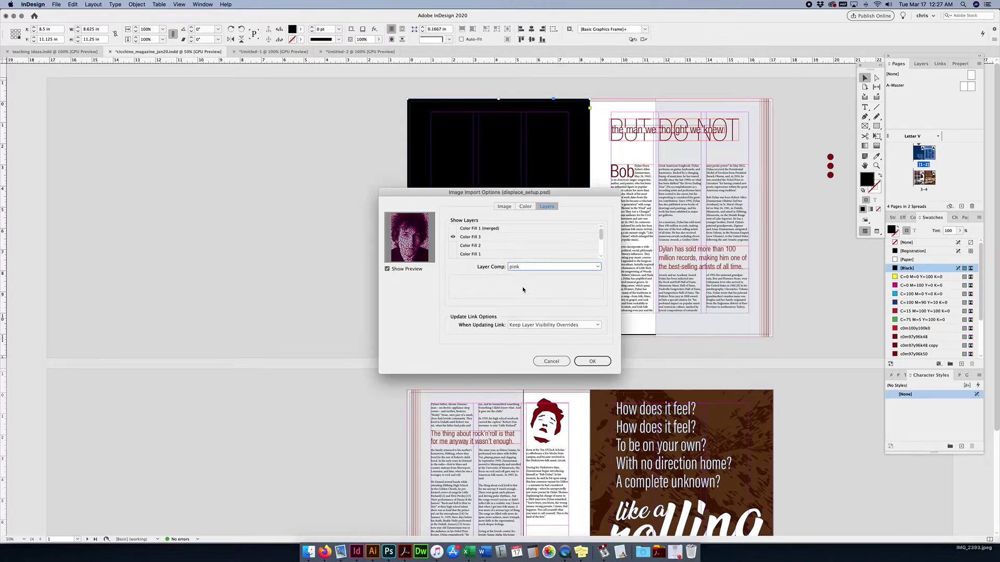
{"action": "left_click", "coordinate": [528, 268]}
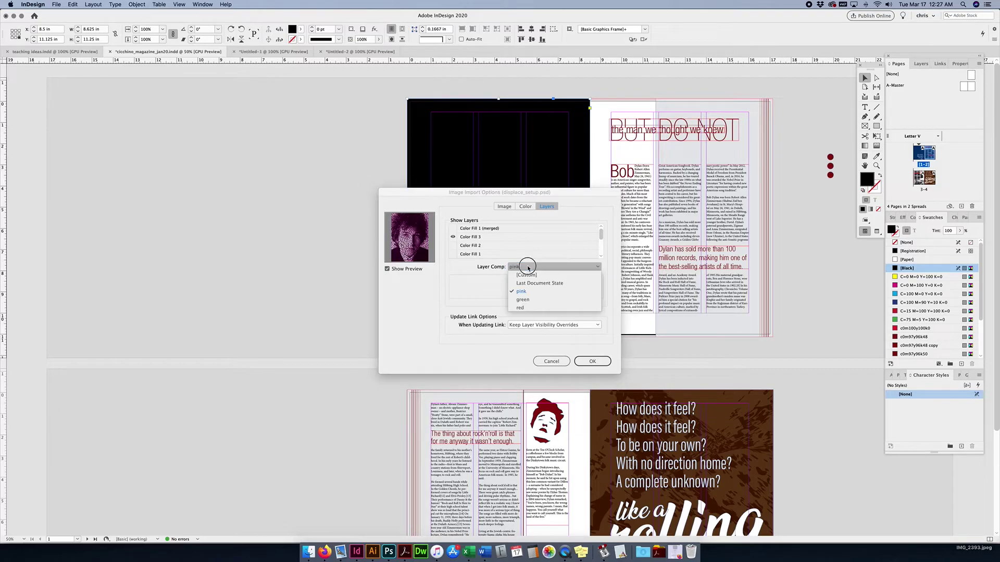
{"action": "left_click", "coordinate": [523, 300]}
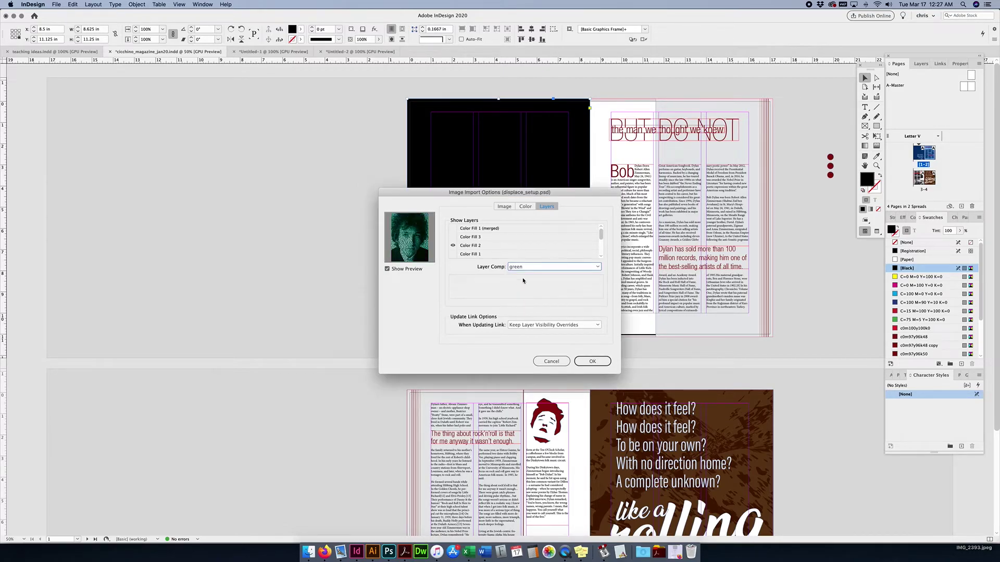
{"action": "key", "text": "space"}
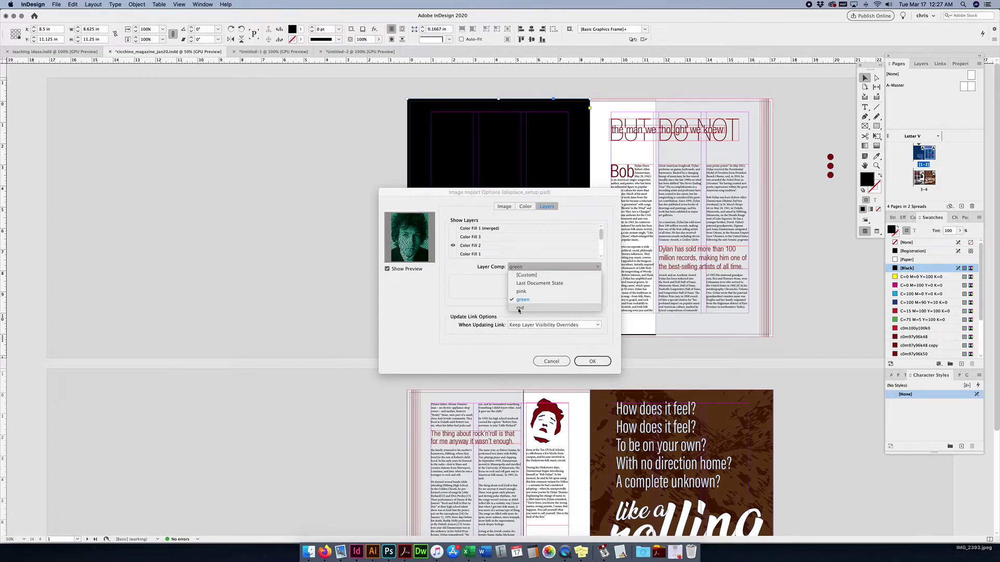
{"action": "left_click", "coordinate": [520, 308]}
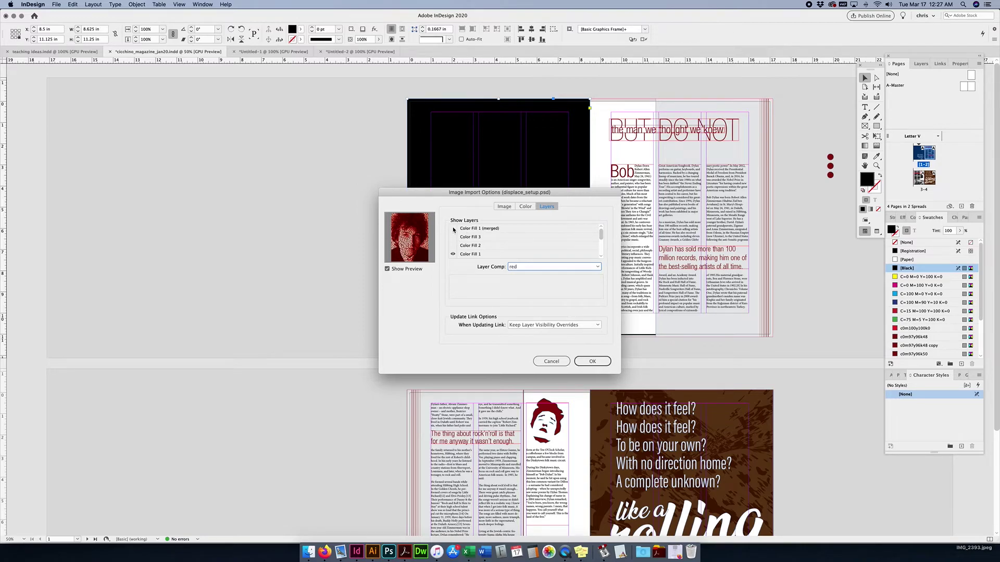
{"action": "left_click", "coordinate": [592, 361]}
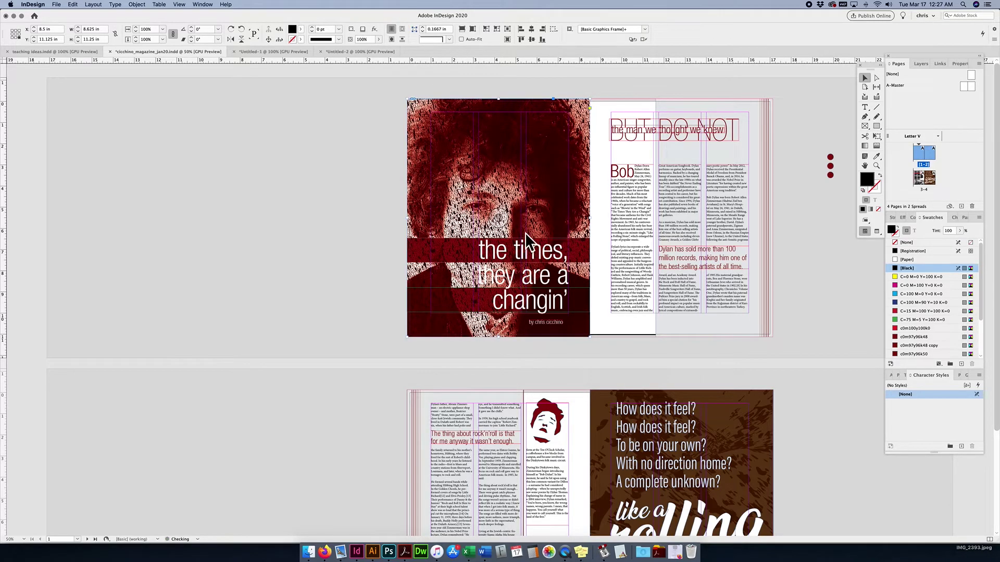
{"action": "key", "text": "super+shift+a"}
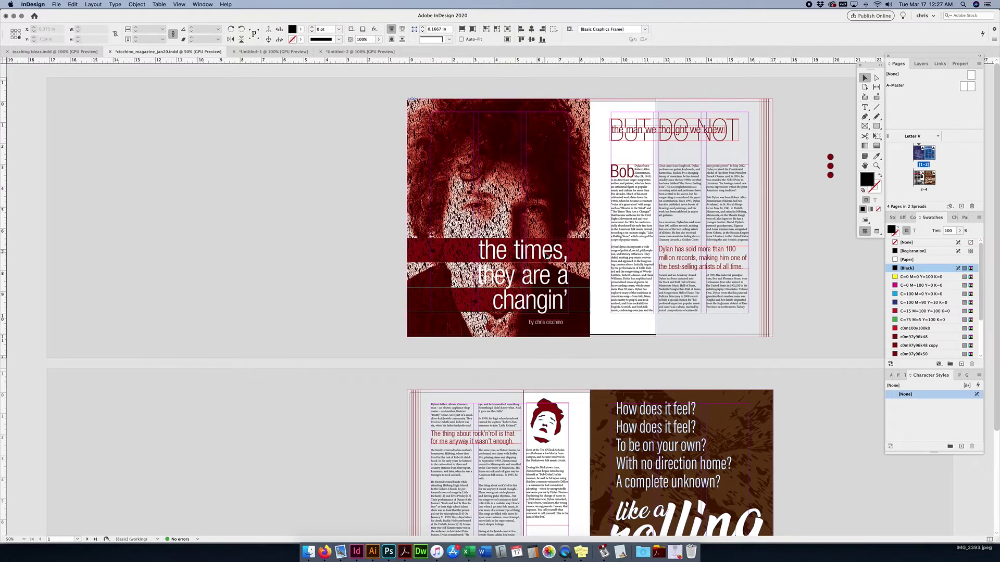
Step: Switch the placed portrait to the pink layer comp through Object Layer Options
{"action": "scroll", "coordinate": [547, 256], "scroll_direction": "down", "scroll_amount": 2}
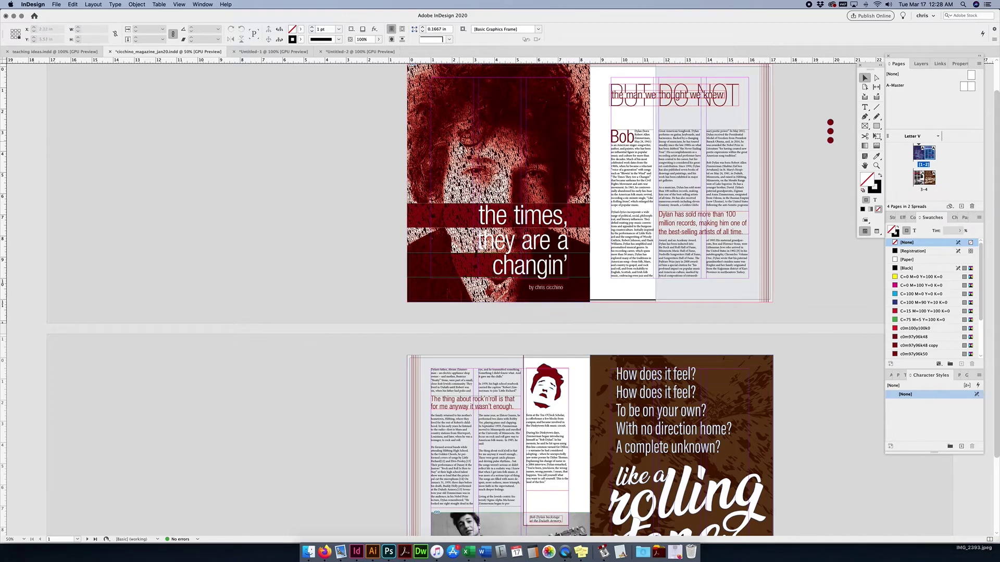
{"action": "left_click", "coordinate": [462, 146]}
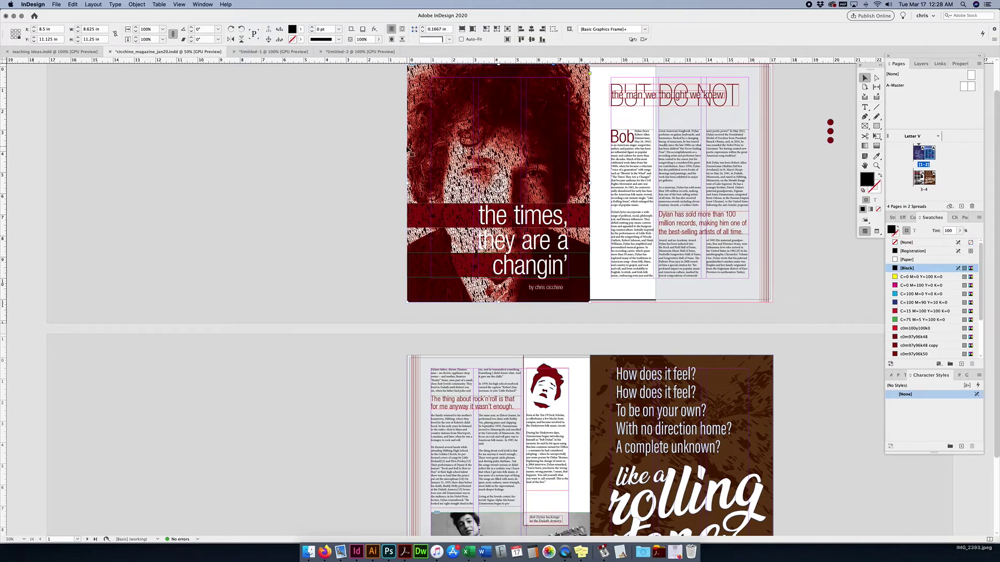
{"action": "left_click", "coordinate": [136, 4]}
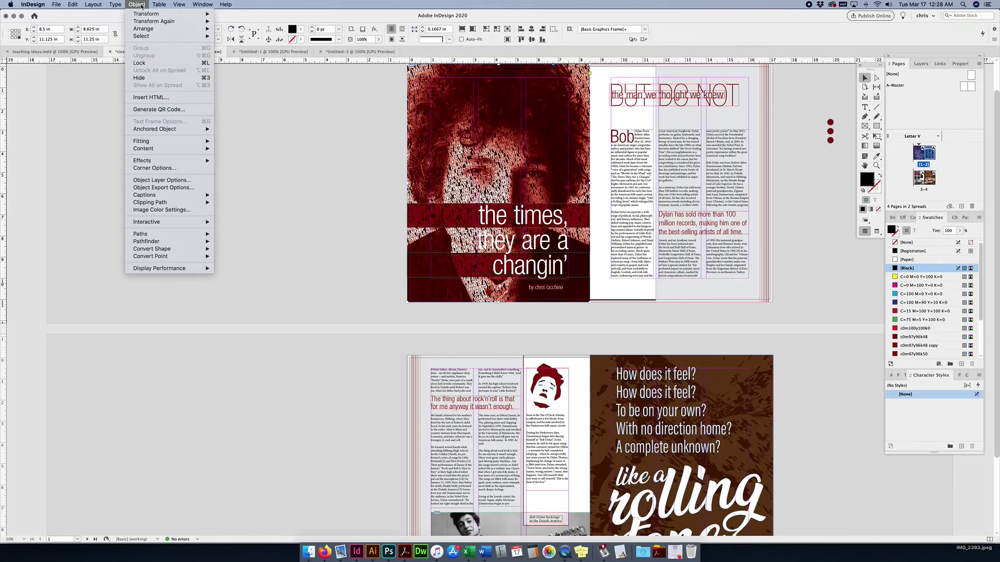
{"action": "left_click", "coordinate": [154, 181]}
{"action": "left_click", "coordinate": [516, 369]}
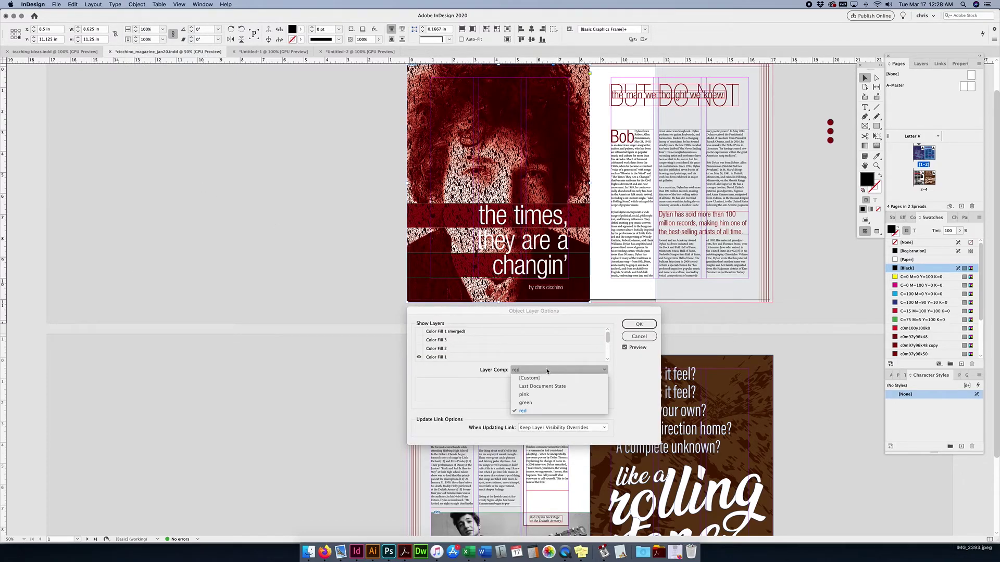
{"action": "left_click", "coordinate": [524, 395]}
{"action": "left_click", "coordinate": [641, 324]}
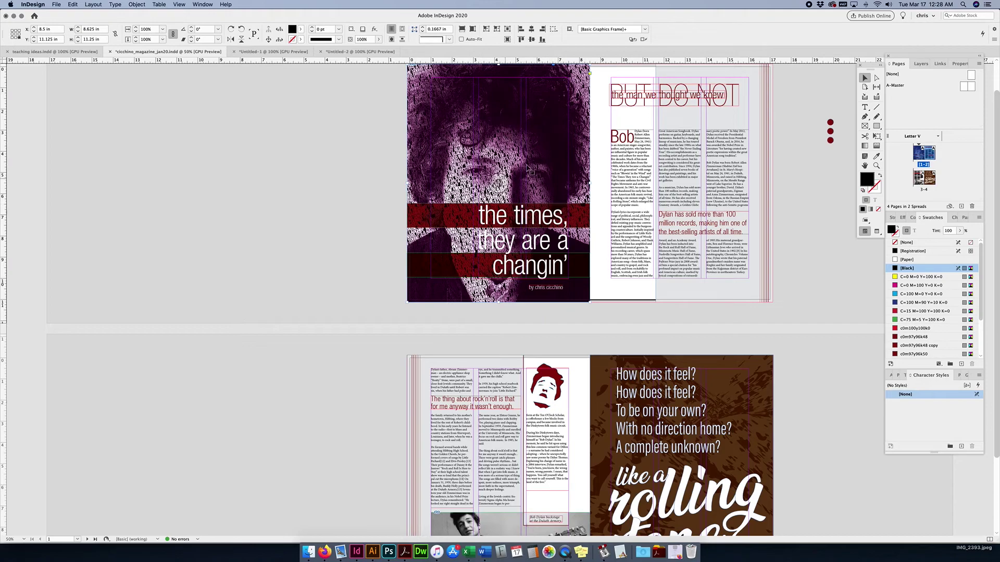
Step: Recolour the drop-cap word "Bob" with a pink sampled from the portrait using the Eyedropper tool
{"action": "double_click", "coordinate": [623, 137]}
{"action": "double_click", "coordinate": [622, 136]}
{"action": "left_click", "coordinate": [877, 156]}
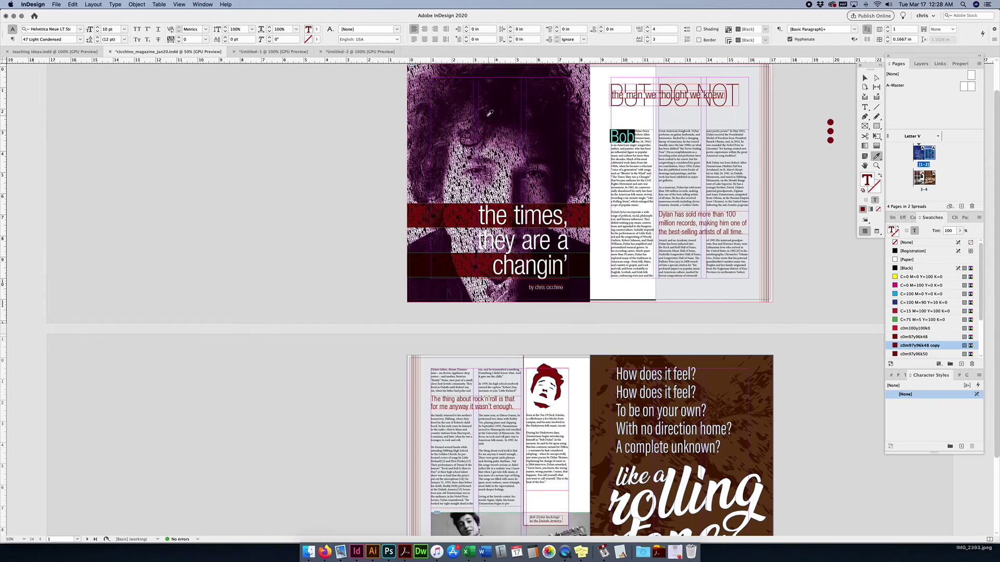
{"action": "left_click", "coordinate": [490, 134]}
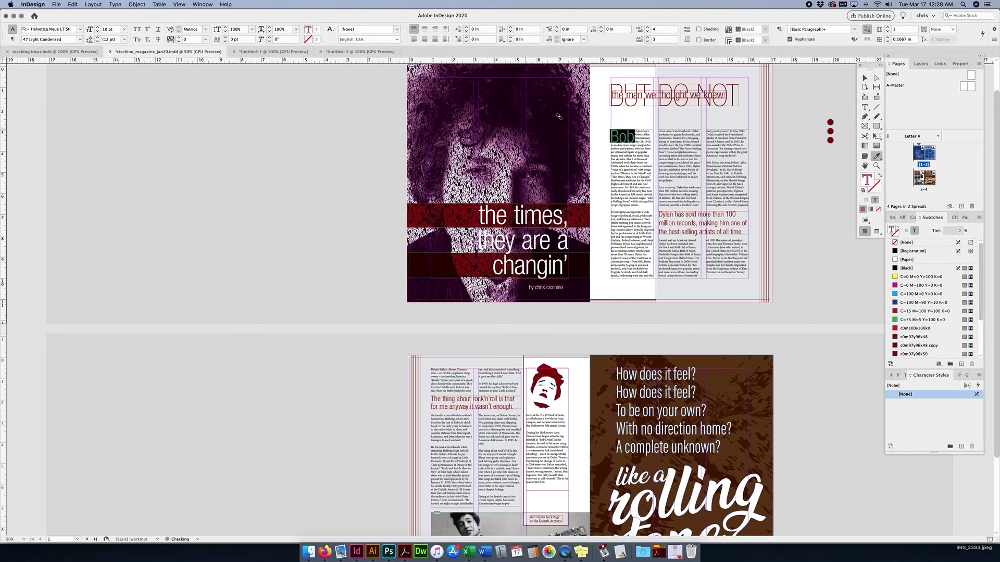
{"action": "left_click", "coordinate": [865, 77]}
{"action": "left_click", "coordinate": [757, 134]}
Step: Enlarge the swatch list and add the pink of the word "Bob" as a new swatch
{"action": "left_click", "coordinate": [623, 137]}
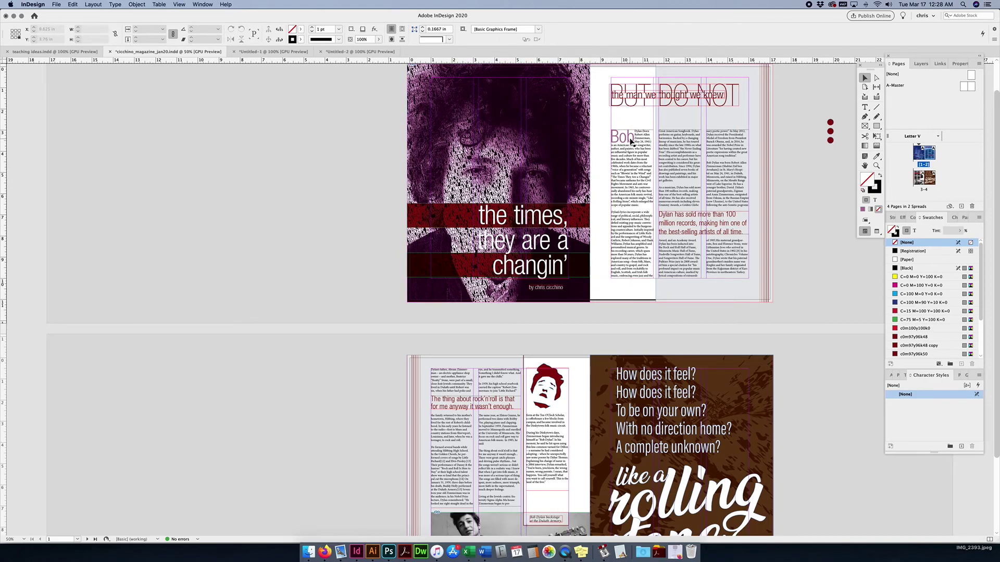
{"action": "double_click", "coordinate": [623, 137]}
{"action": "double_click", "coordinate": [623, 136]}
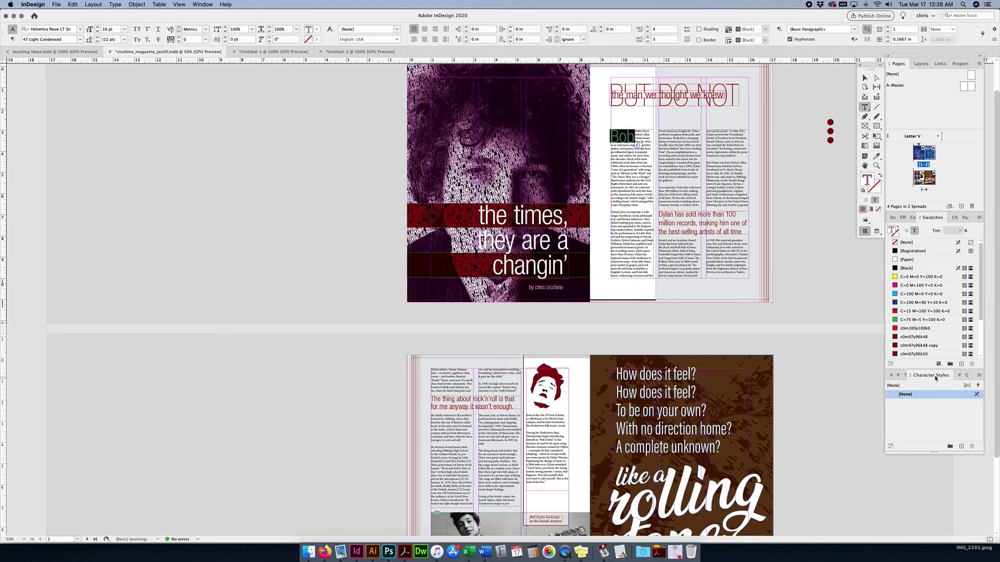
{"action": "left_click_drag", "start_coordinate": [932, 371], "coordinate": [930, 482]}
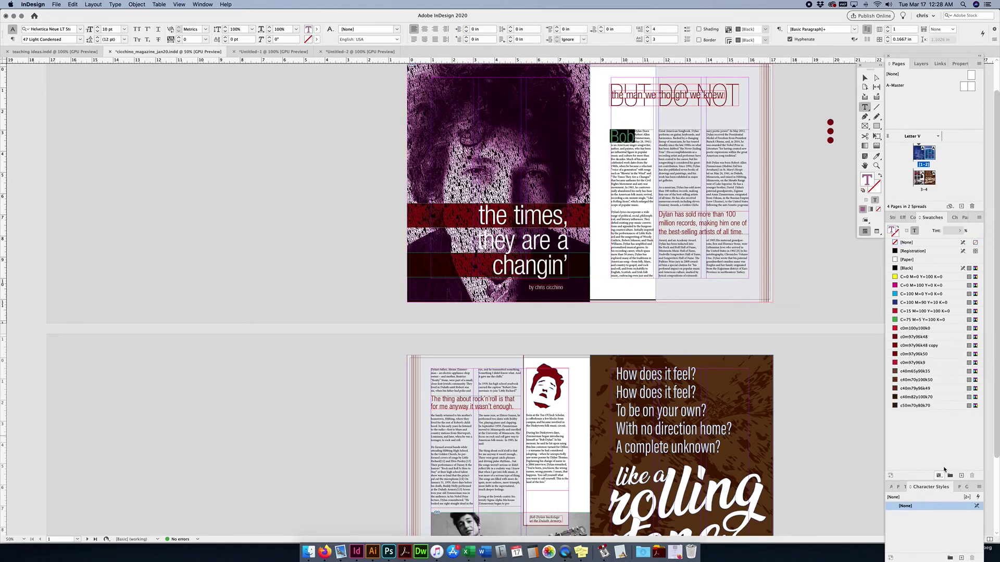
{"action": "left_click", "coordinate": [961, 476]}
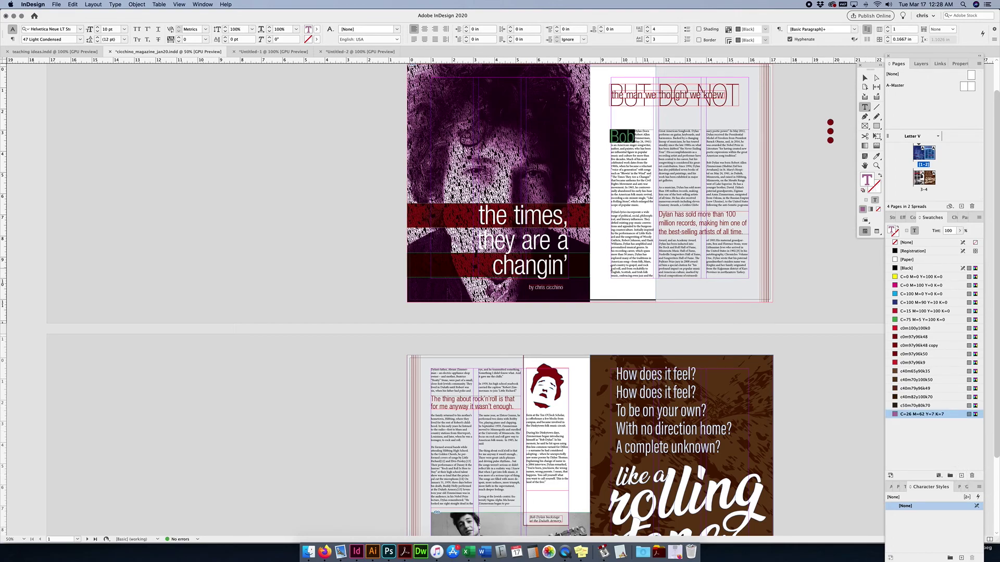
Step: Apply the new pink swatch to the "Dylan has sold more than 100 million records" and "The thing about rock'n'roll" pull quotes
{"action": "left_click", "coordinate": [680, 224]}
{"action": "key", "text": "super+a"}
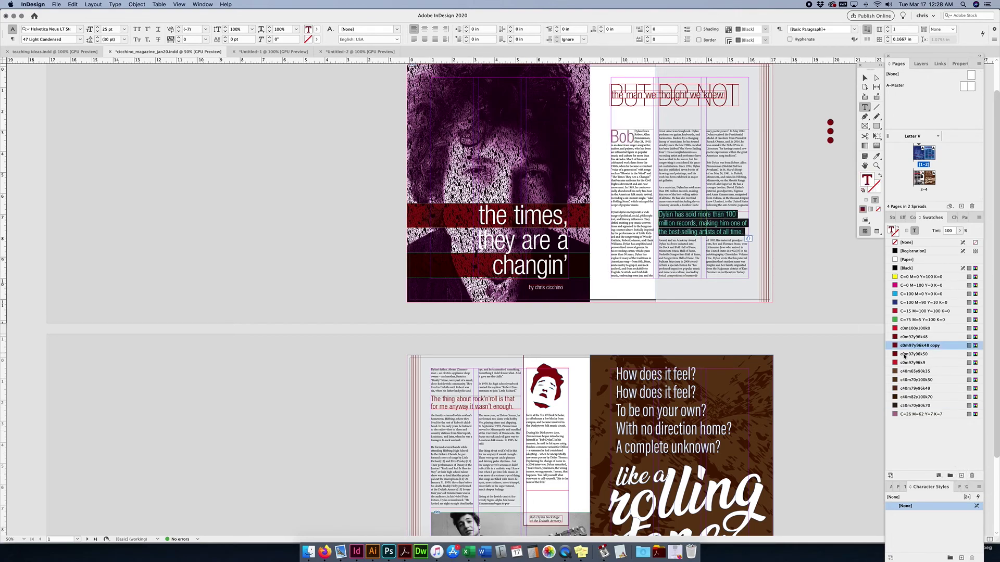
{"action": "left_click", "coordinate": [920, 414]}
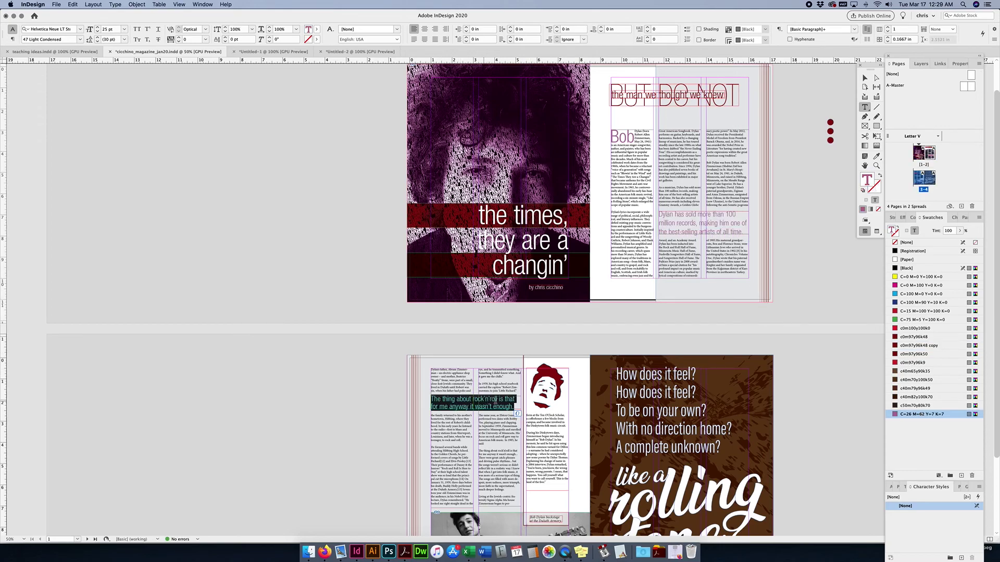
{"action": "left_click", "coordinate": [913, 415]}
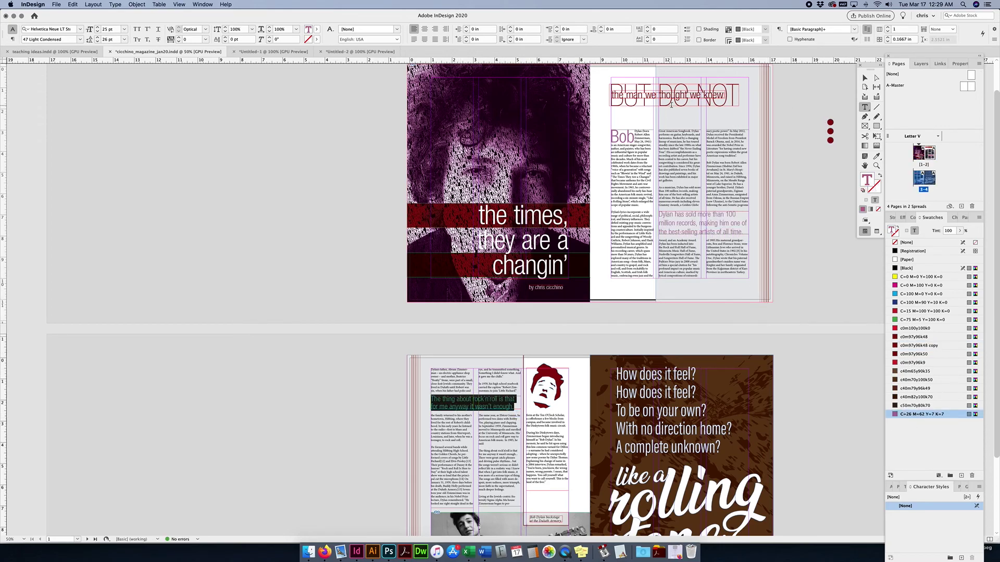
Step: Apply the new pink swatch to the large "BUT DO NOT" headline and deselect it
{"action": "triple_click", "coordinate": [634, 102]}
{"action": "left_click", "coordinate": [920, 414]}
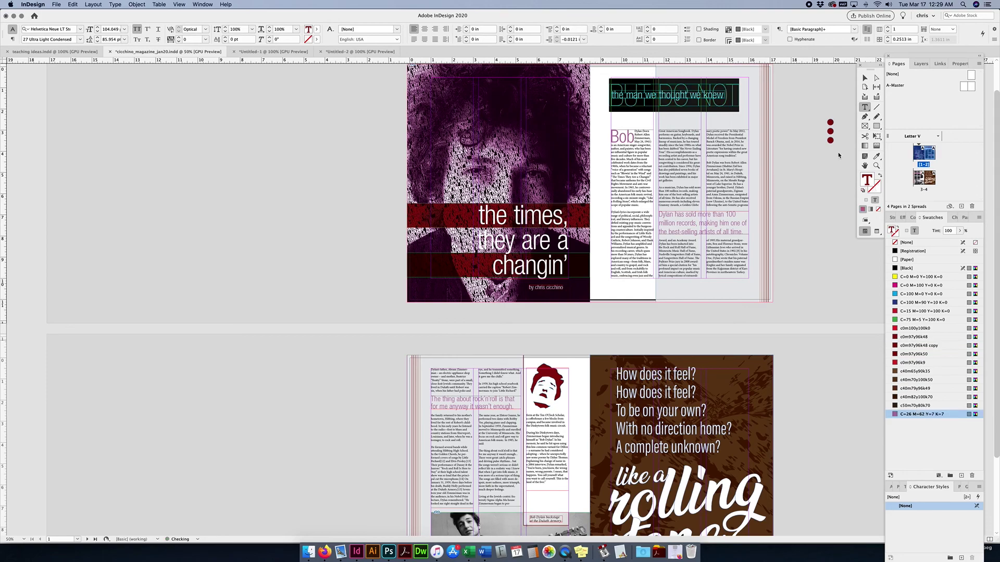
{"action": "key", "text": "Escape"}
{"action": "left_click", "coordinate": [817, 99]}
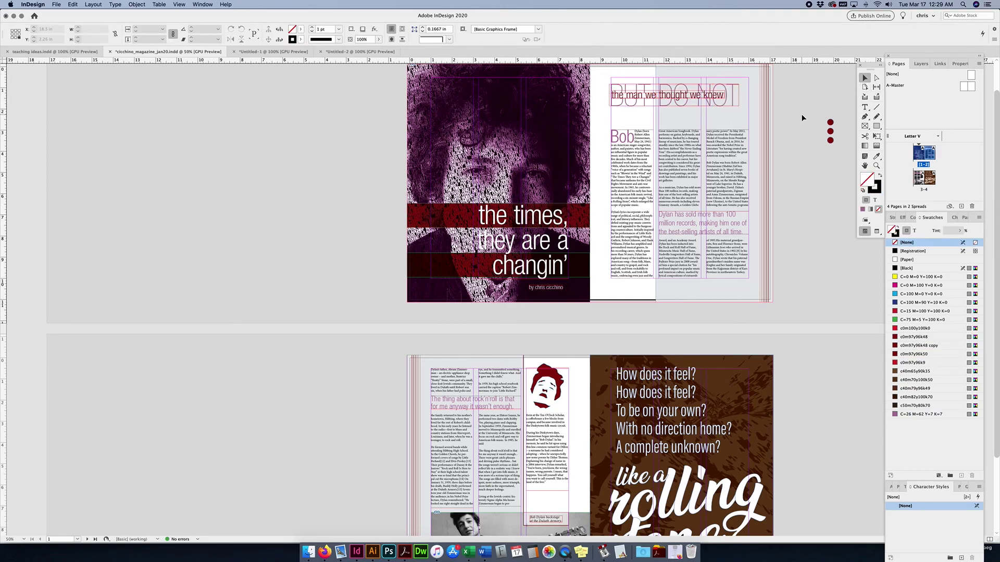
{"action": "scroll", "coordinate": [529, 208], "scroll_direction": "up", "scroll_amount": 2}
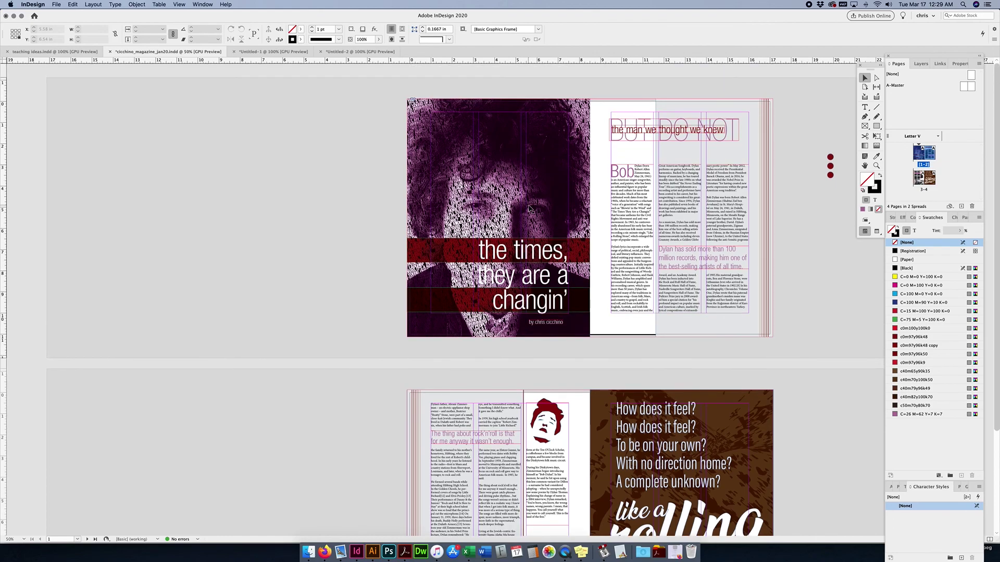